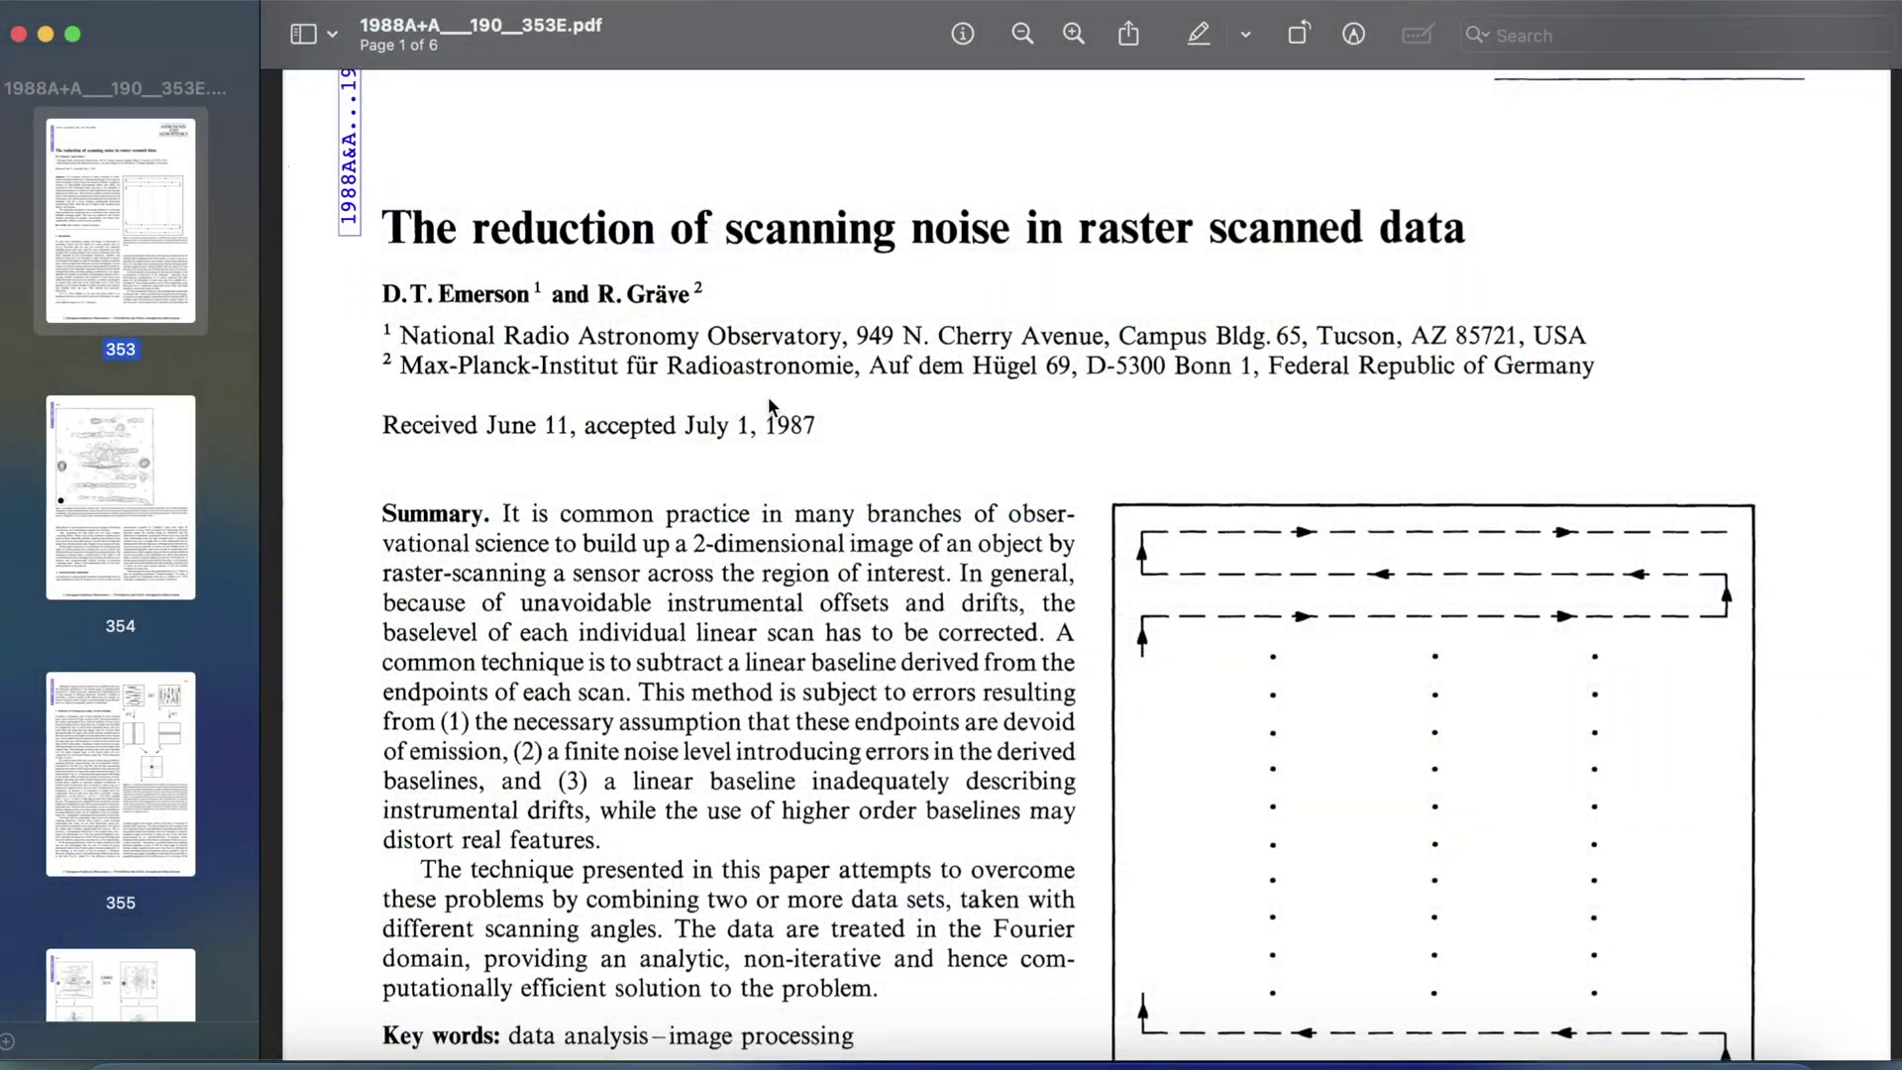
Read the title page, jumping to page 354 and checking the text's context menu
scroll(658, 525, "down", 6)
scroll(658, 525, "up", 9)
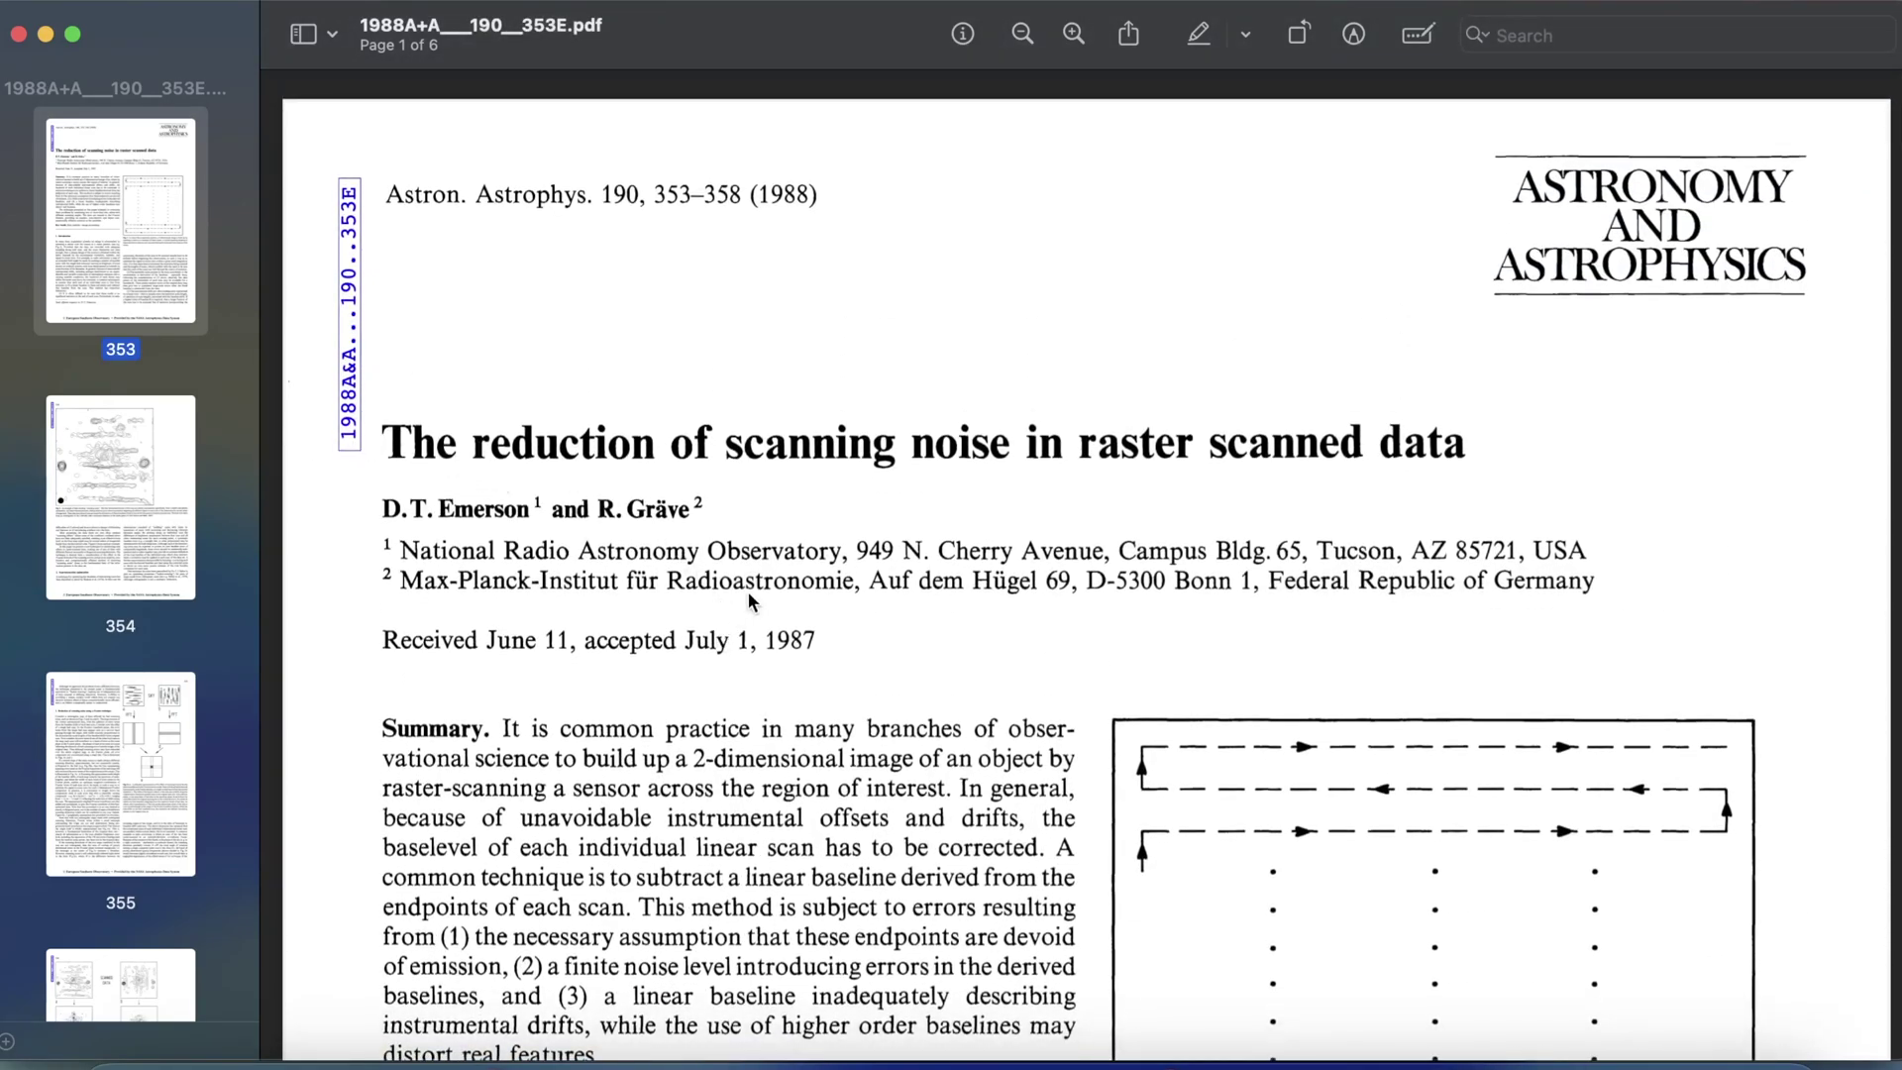
left_click(198, 459)
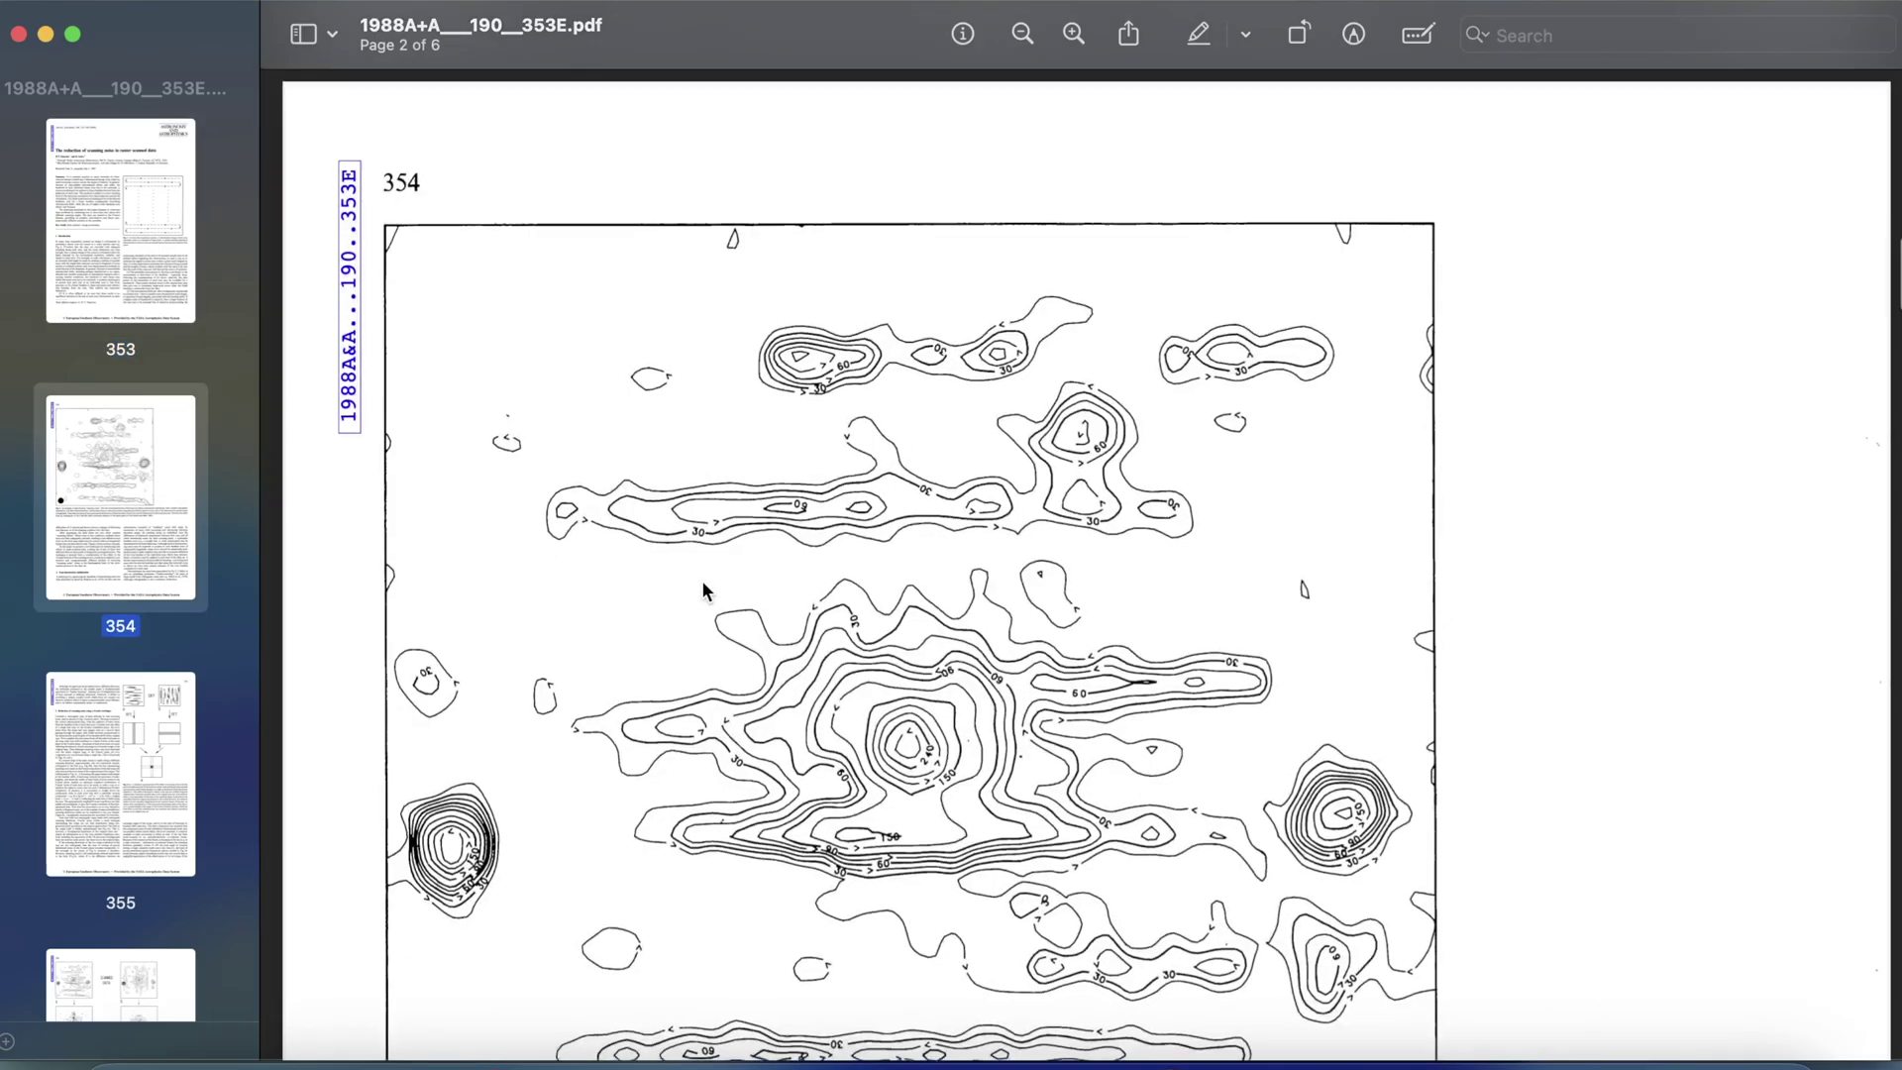
scroll(701, 580, "down", 10)
scroll(701, 580, "up", 3)
scroll(697, 523, "down", 1)
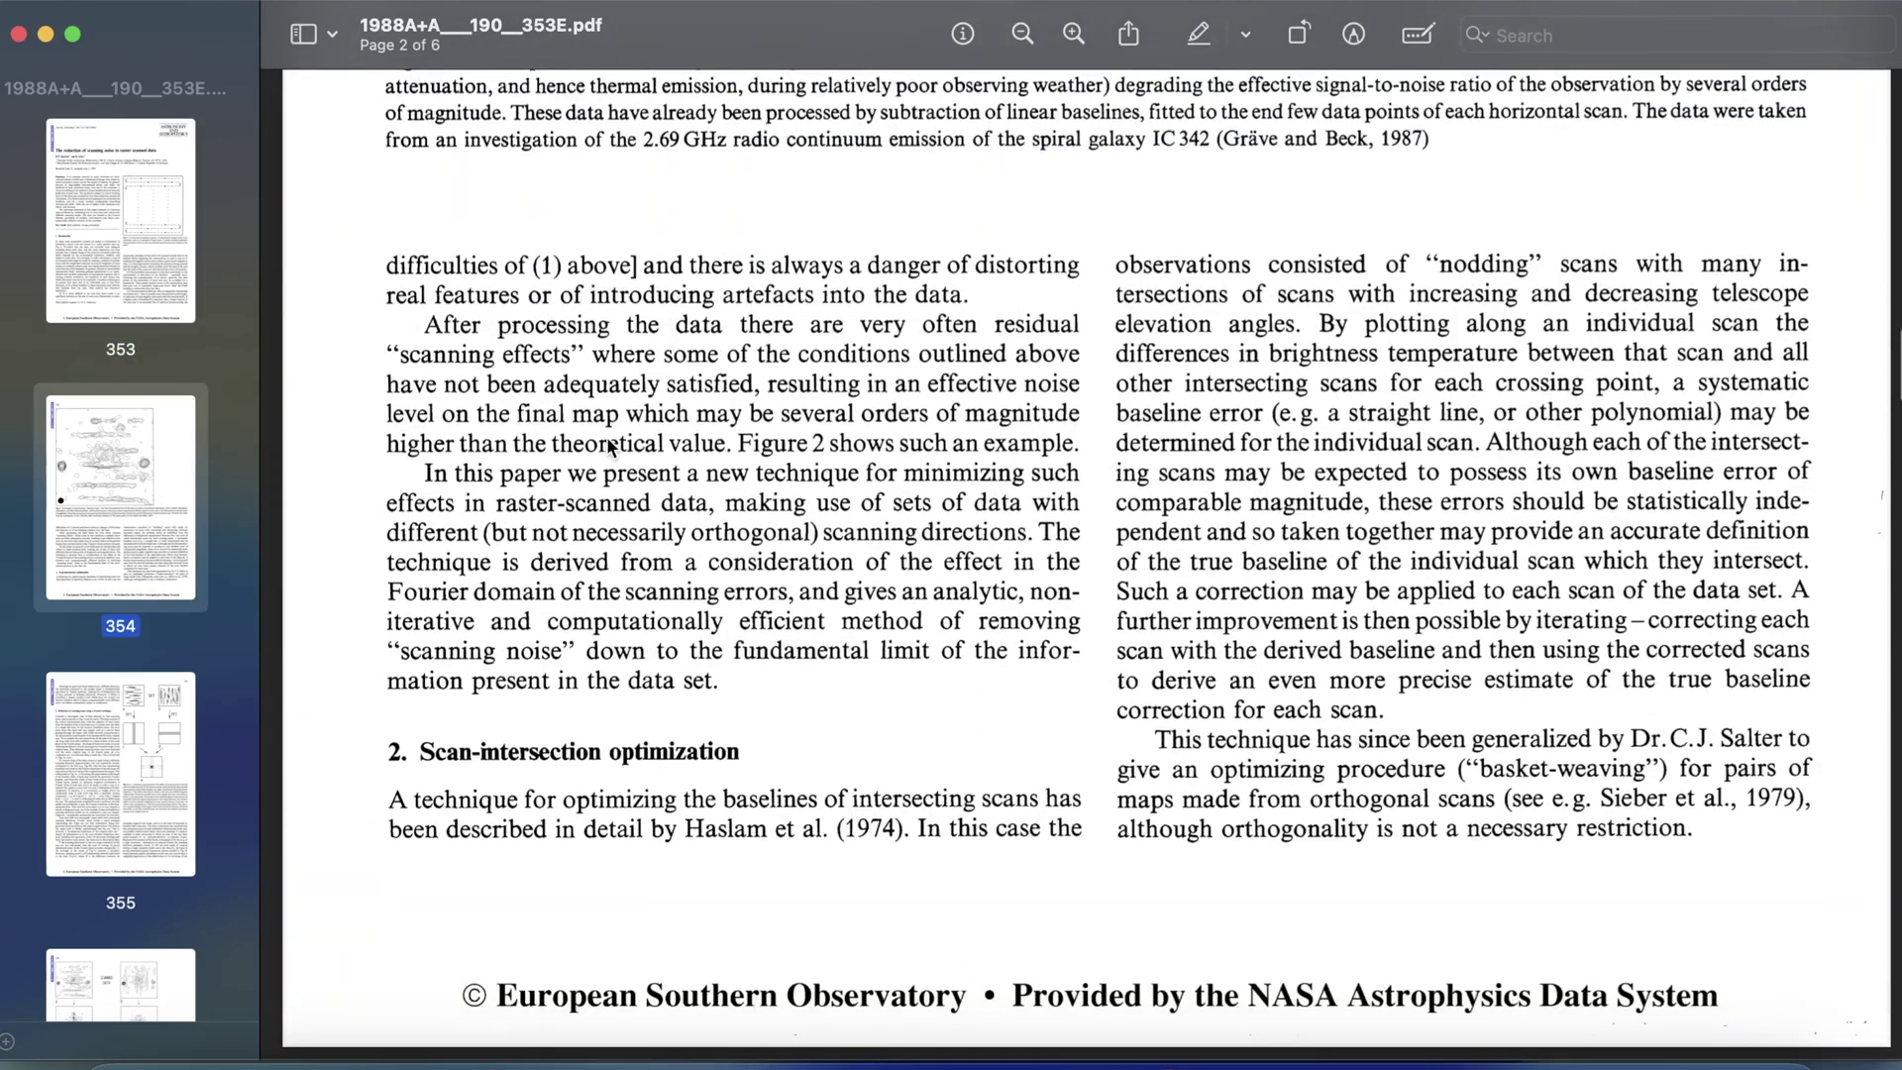
right_click(611, 448)
left_click(561, 503)
scroll(187, 764, "down", 5)
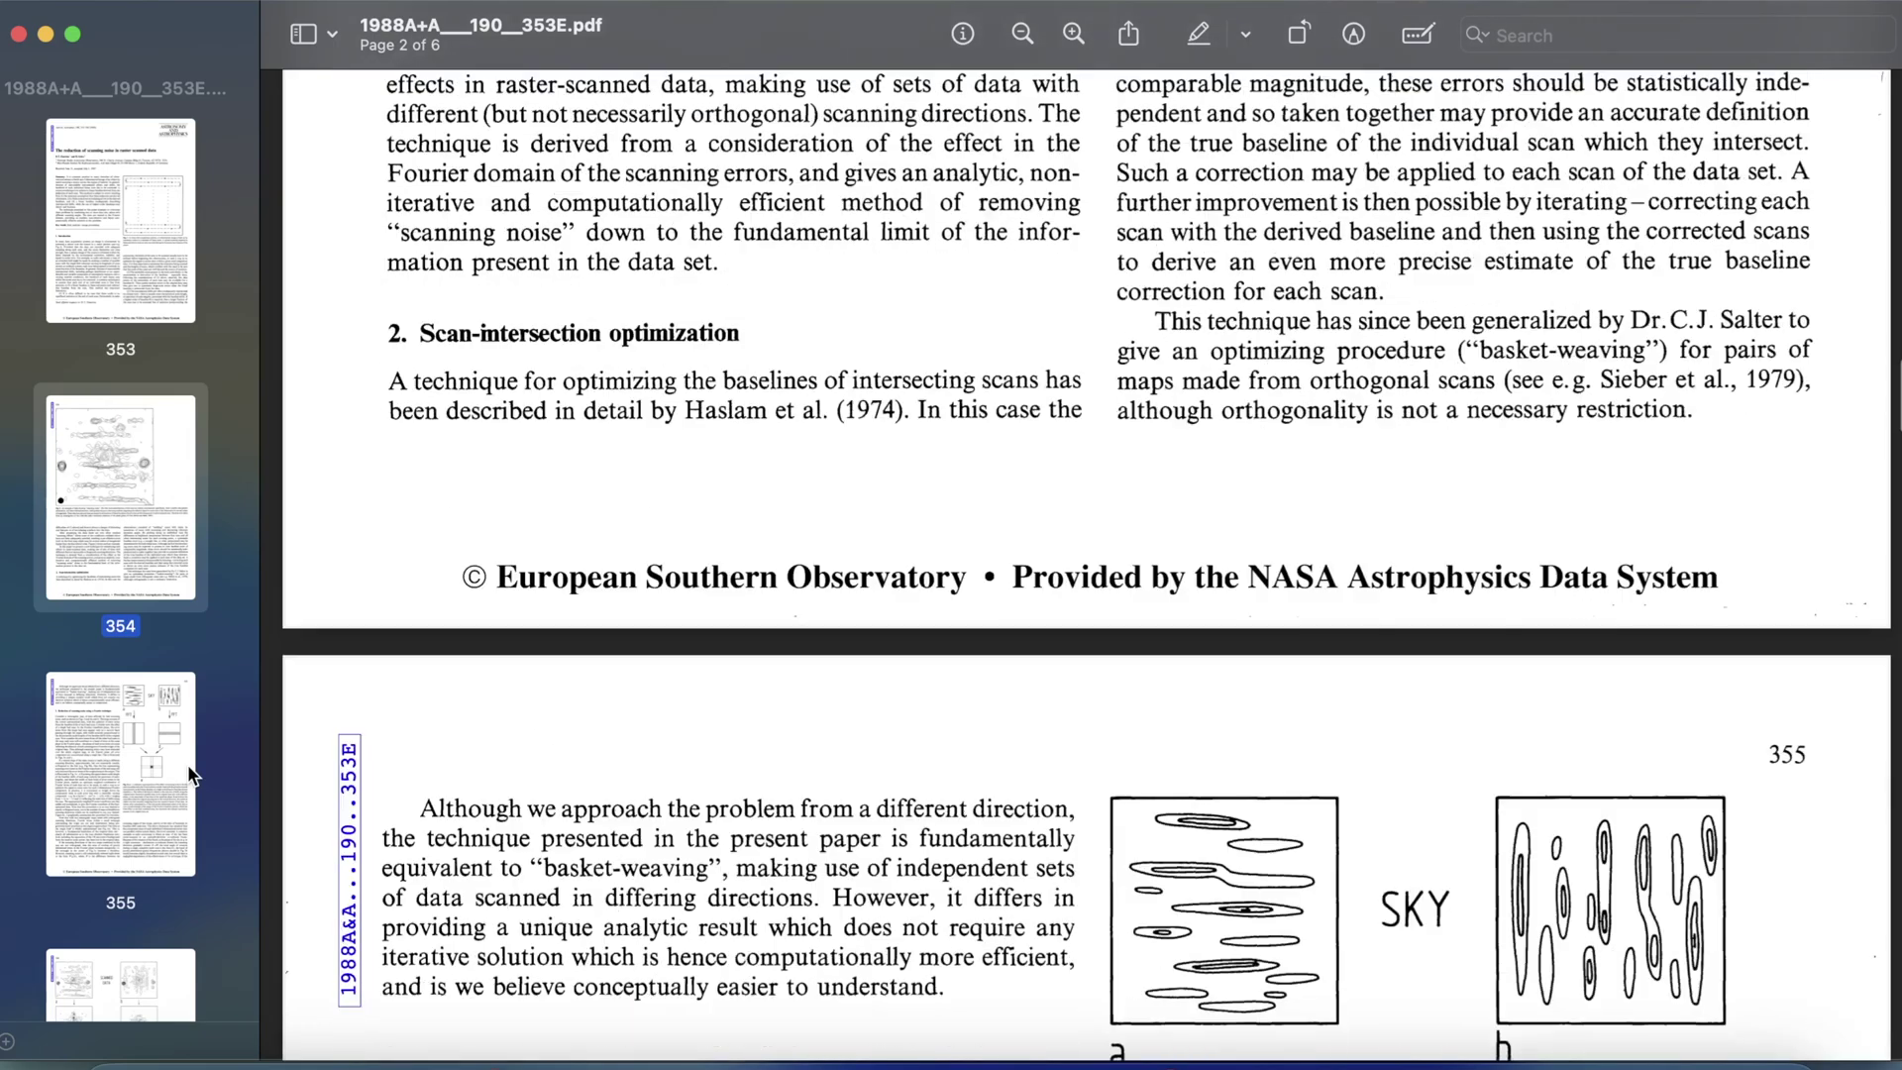
Move on through pages 355 and 356 down to the Summary of the procedure on page 5
left_click(148, 769)
key("Down")
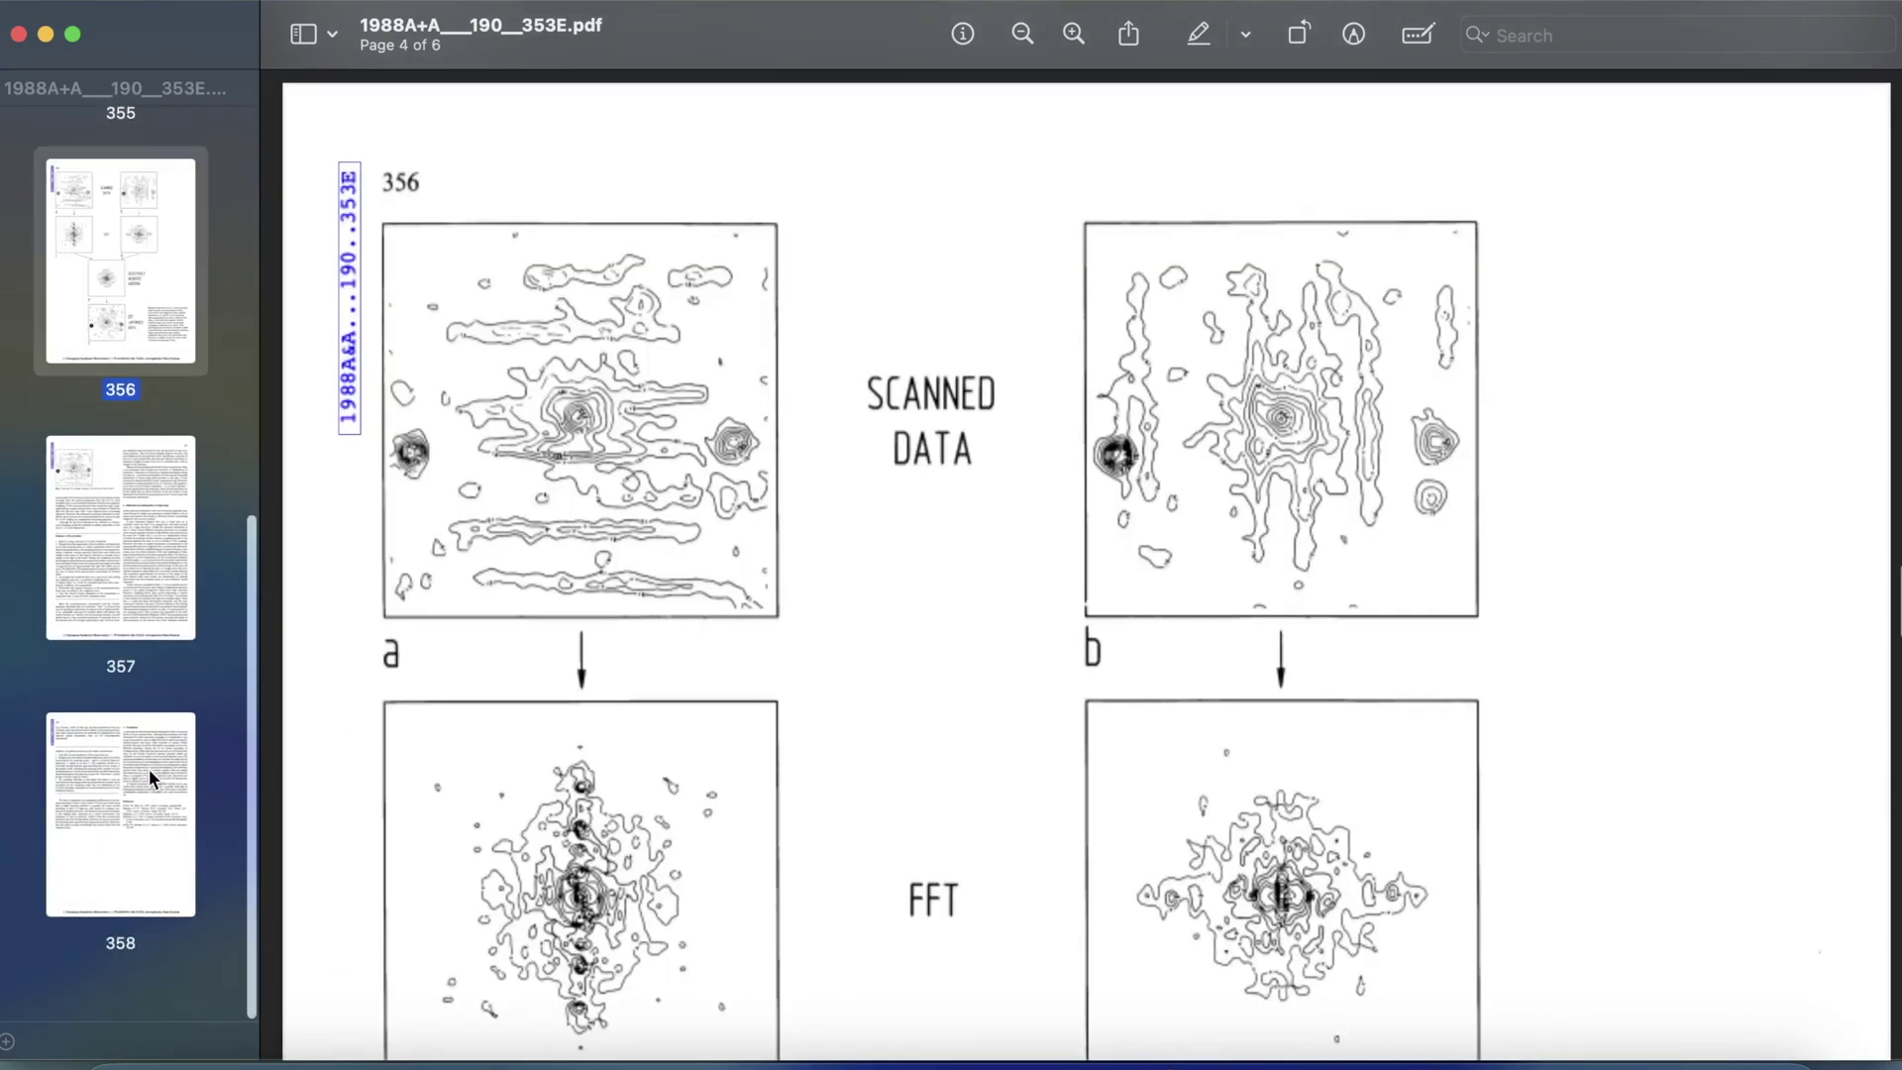
scroll(535, 721, "down", 5)
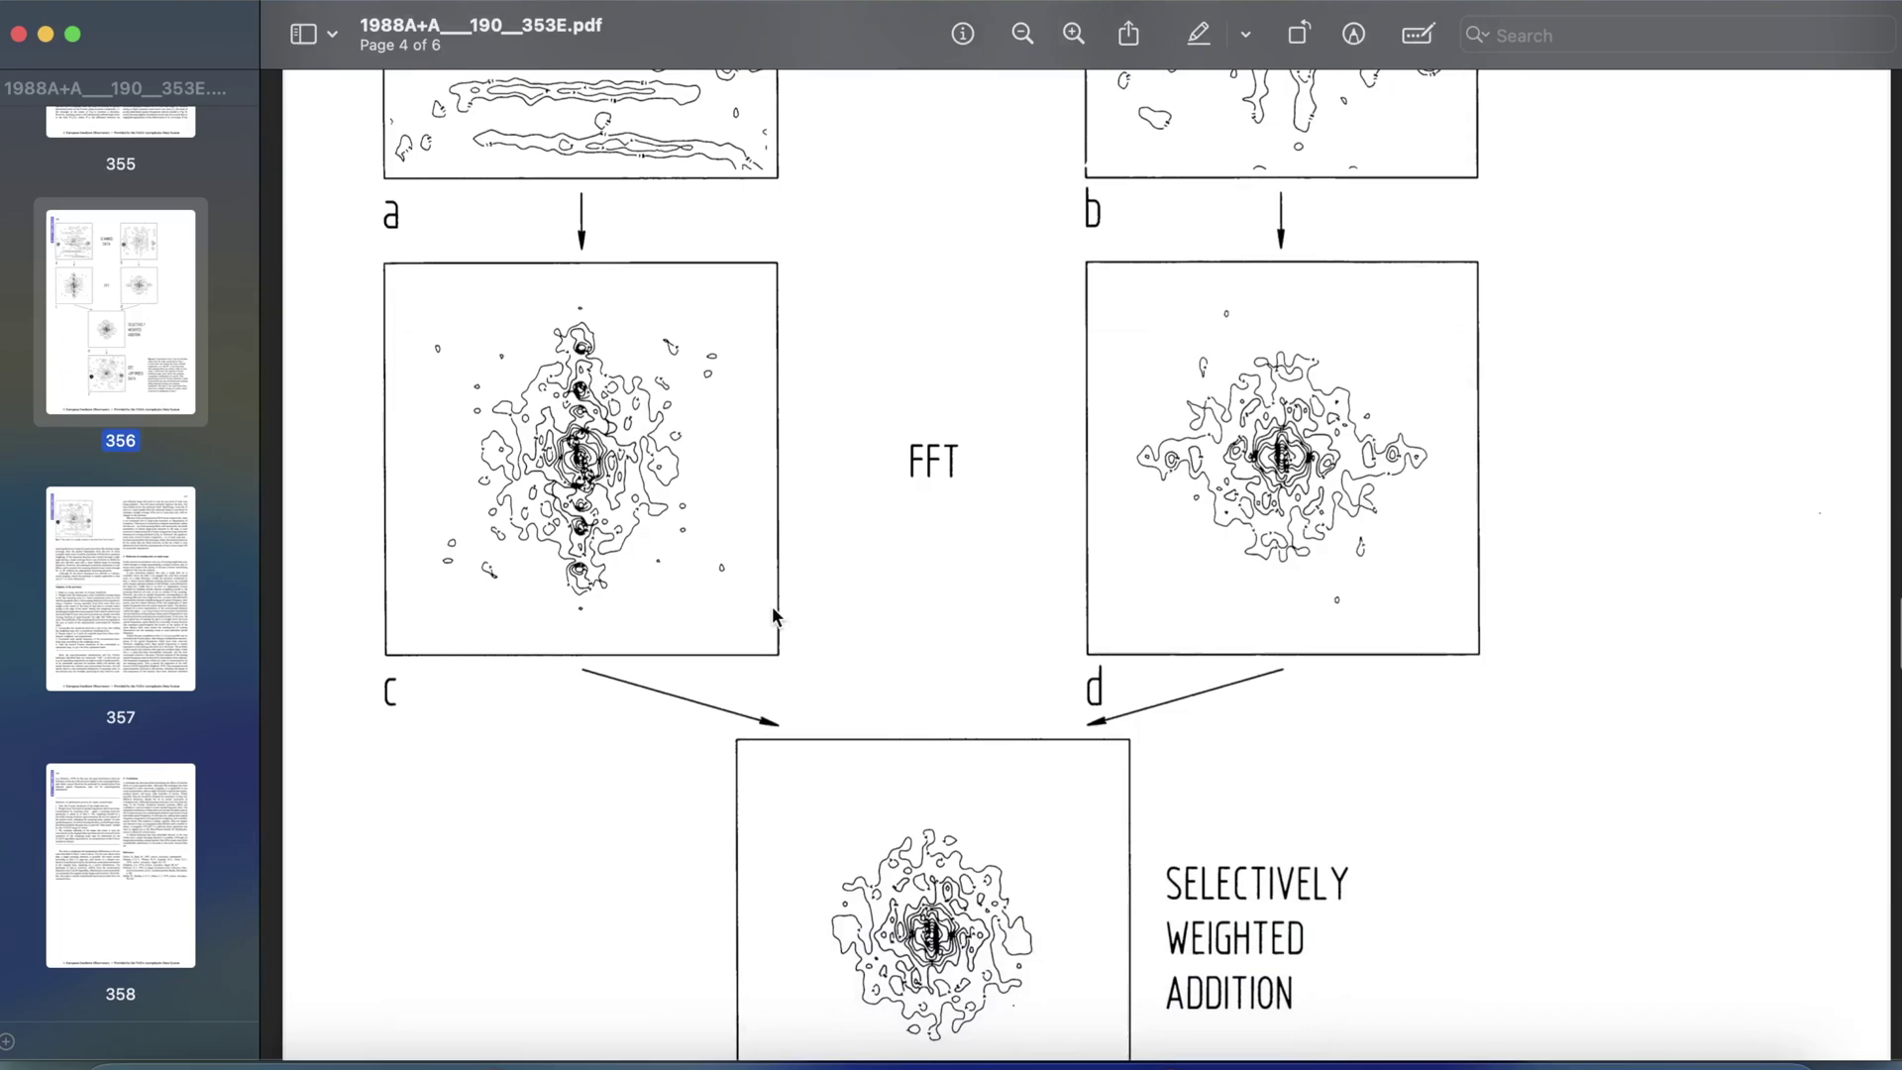
scroll(777, 615, "down", 10)
scroll(852, 603, "down", 15)
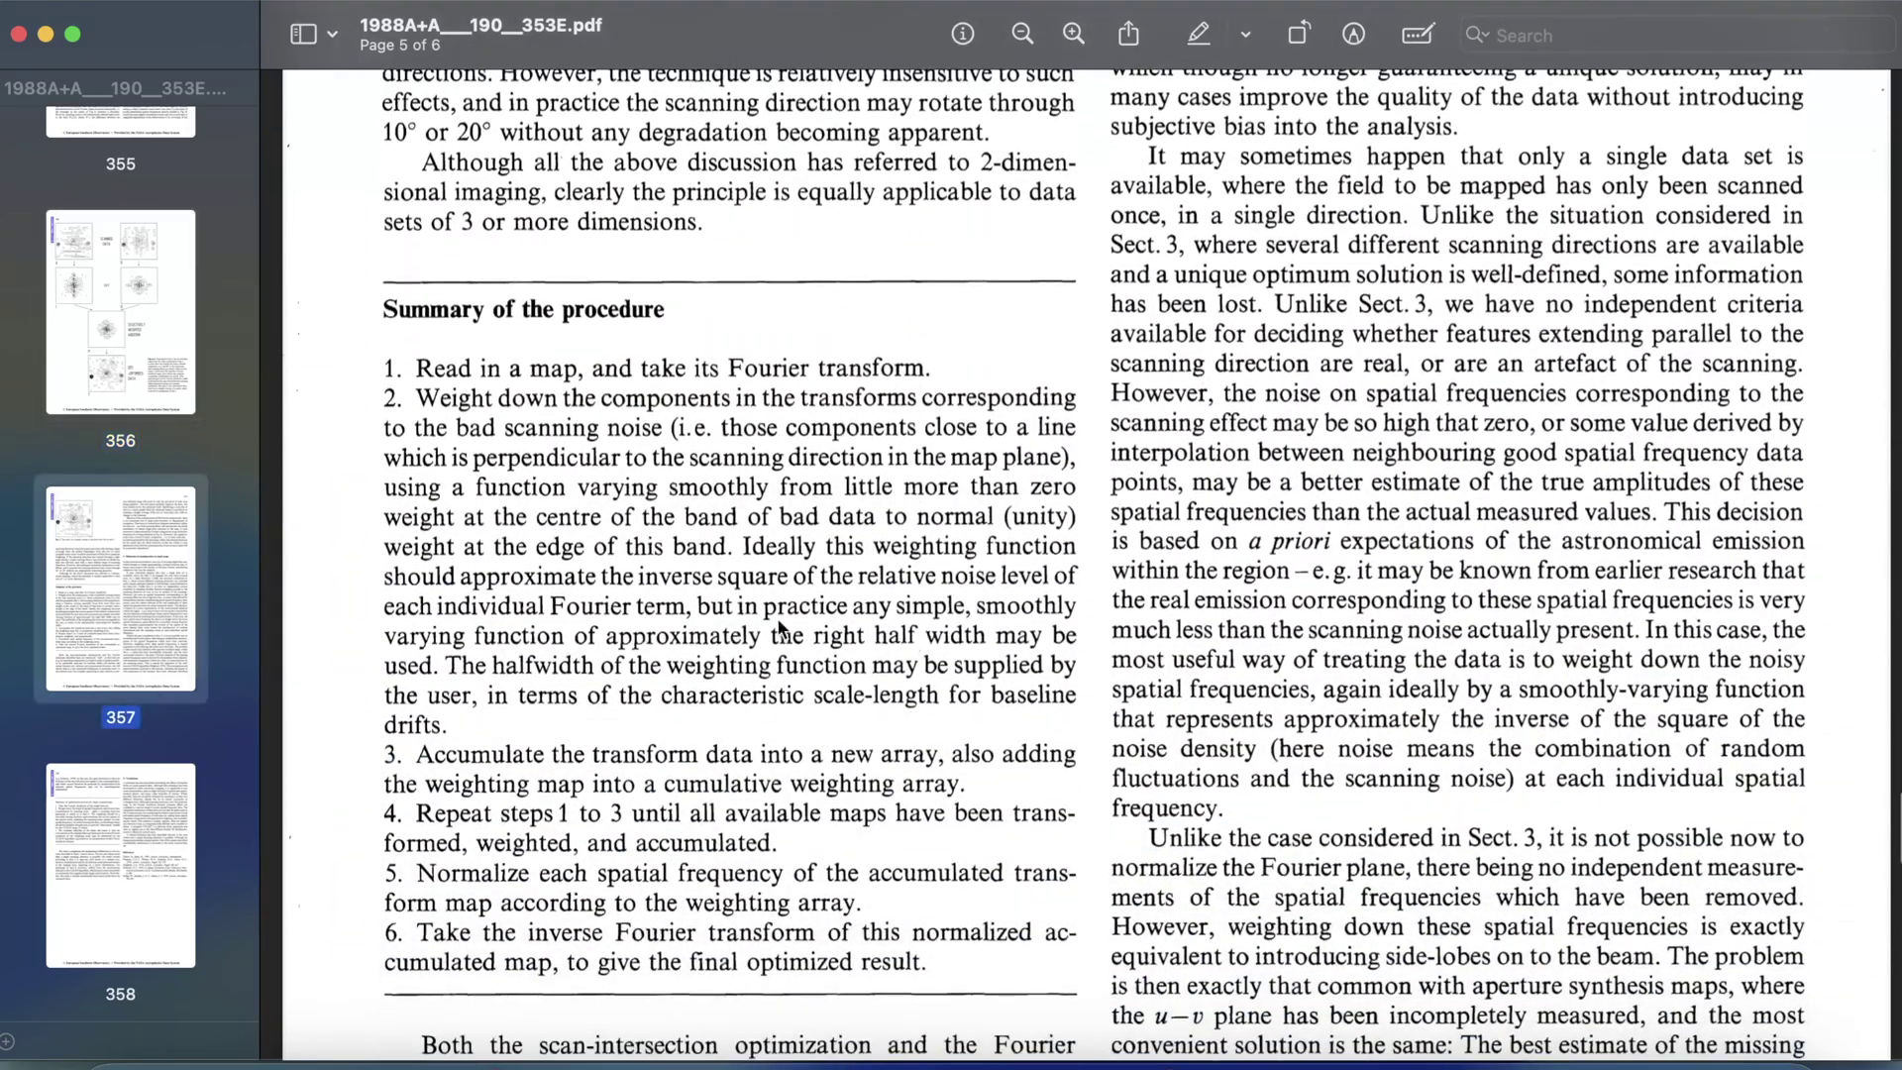
scroll(1141, 544, "down", 1)
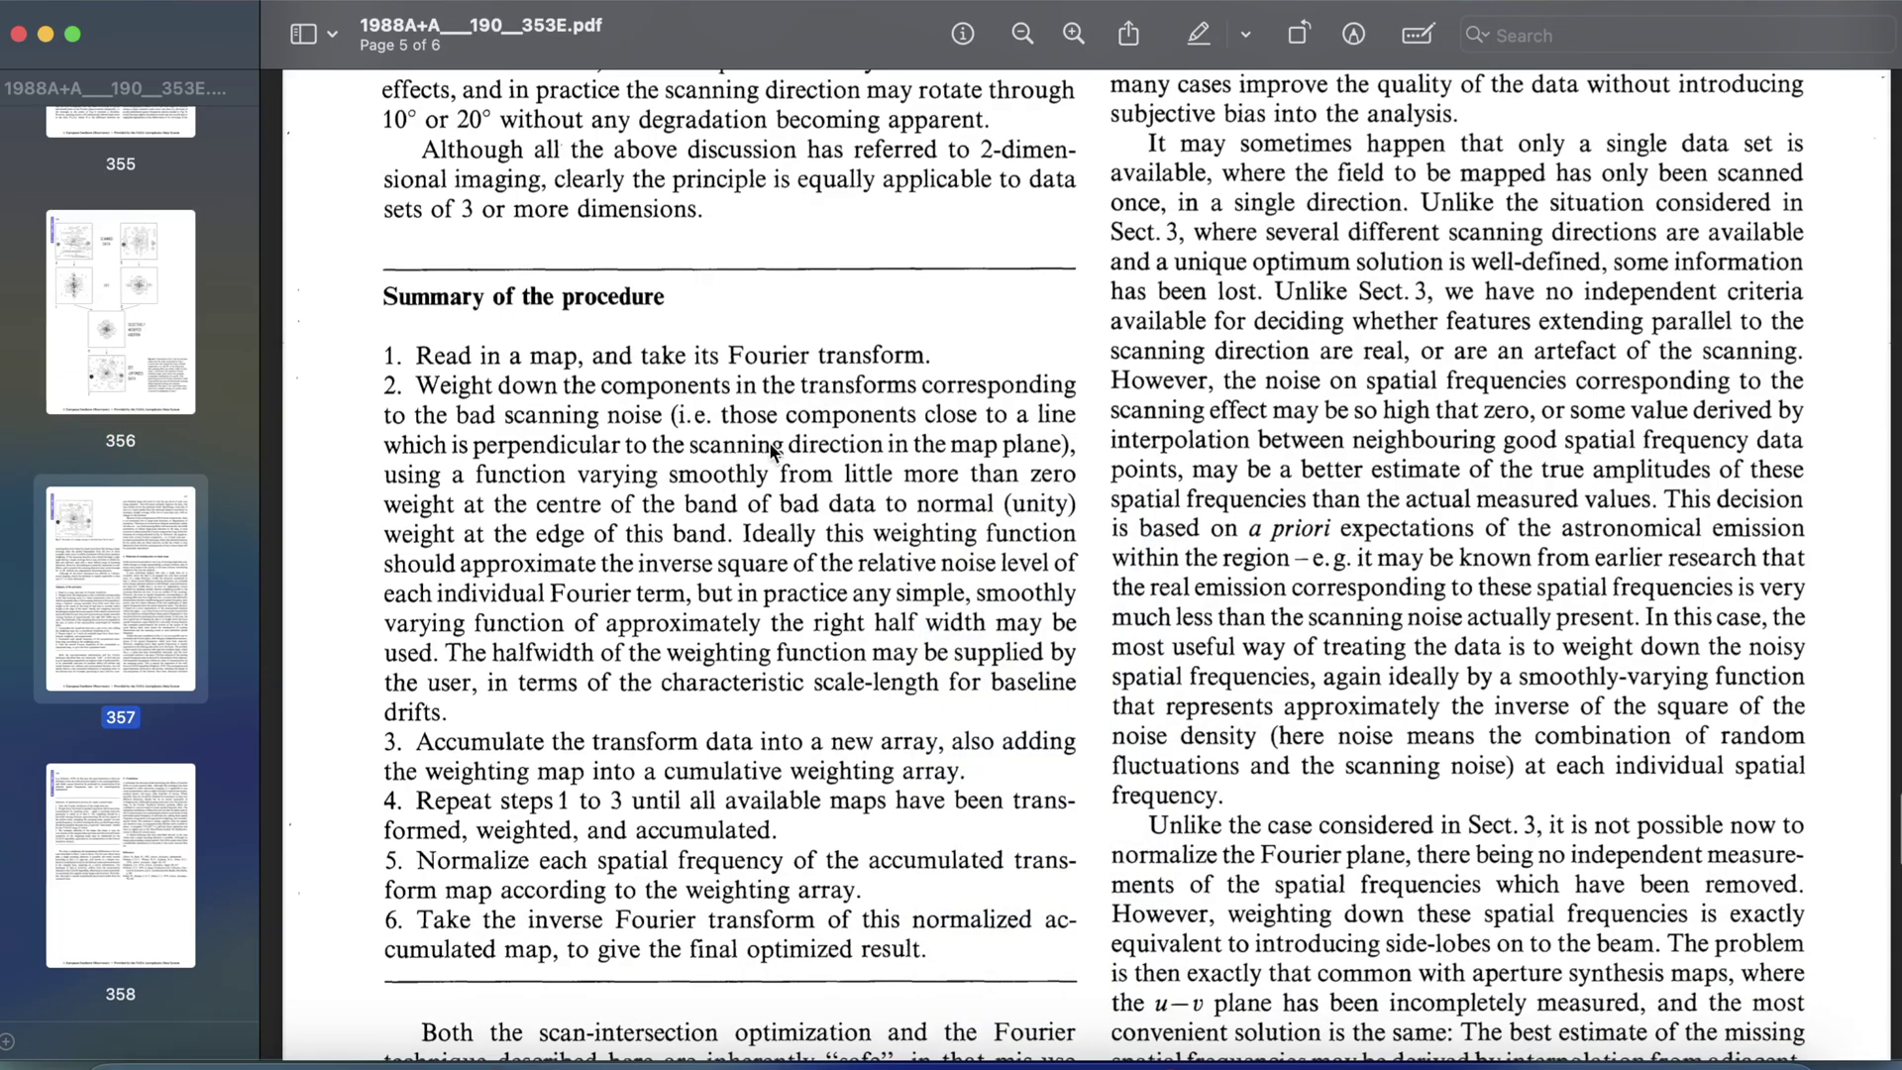
scroll(769, 442, "down", 5)
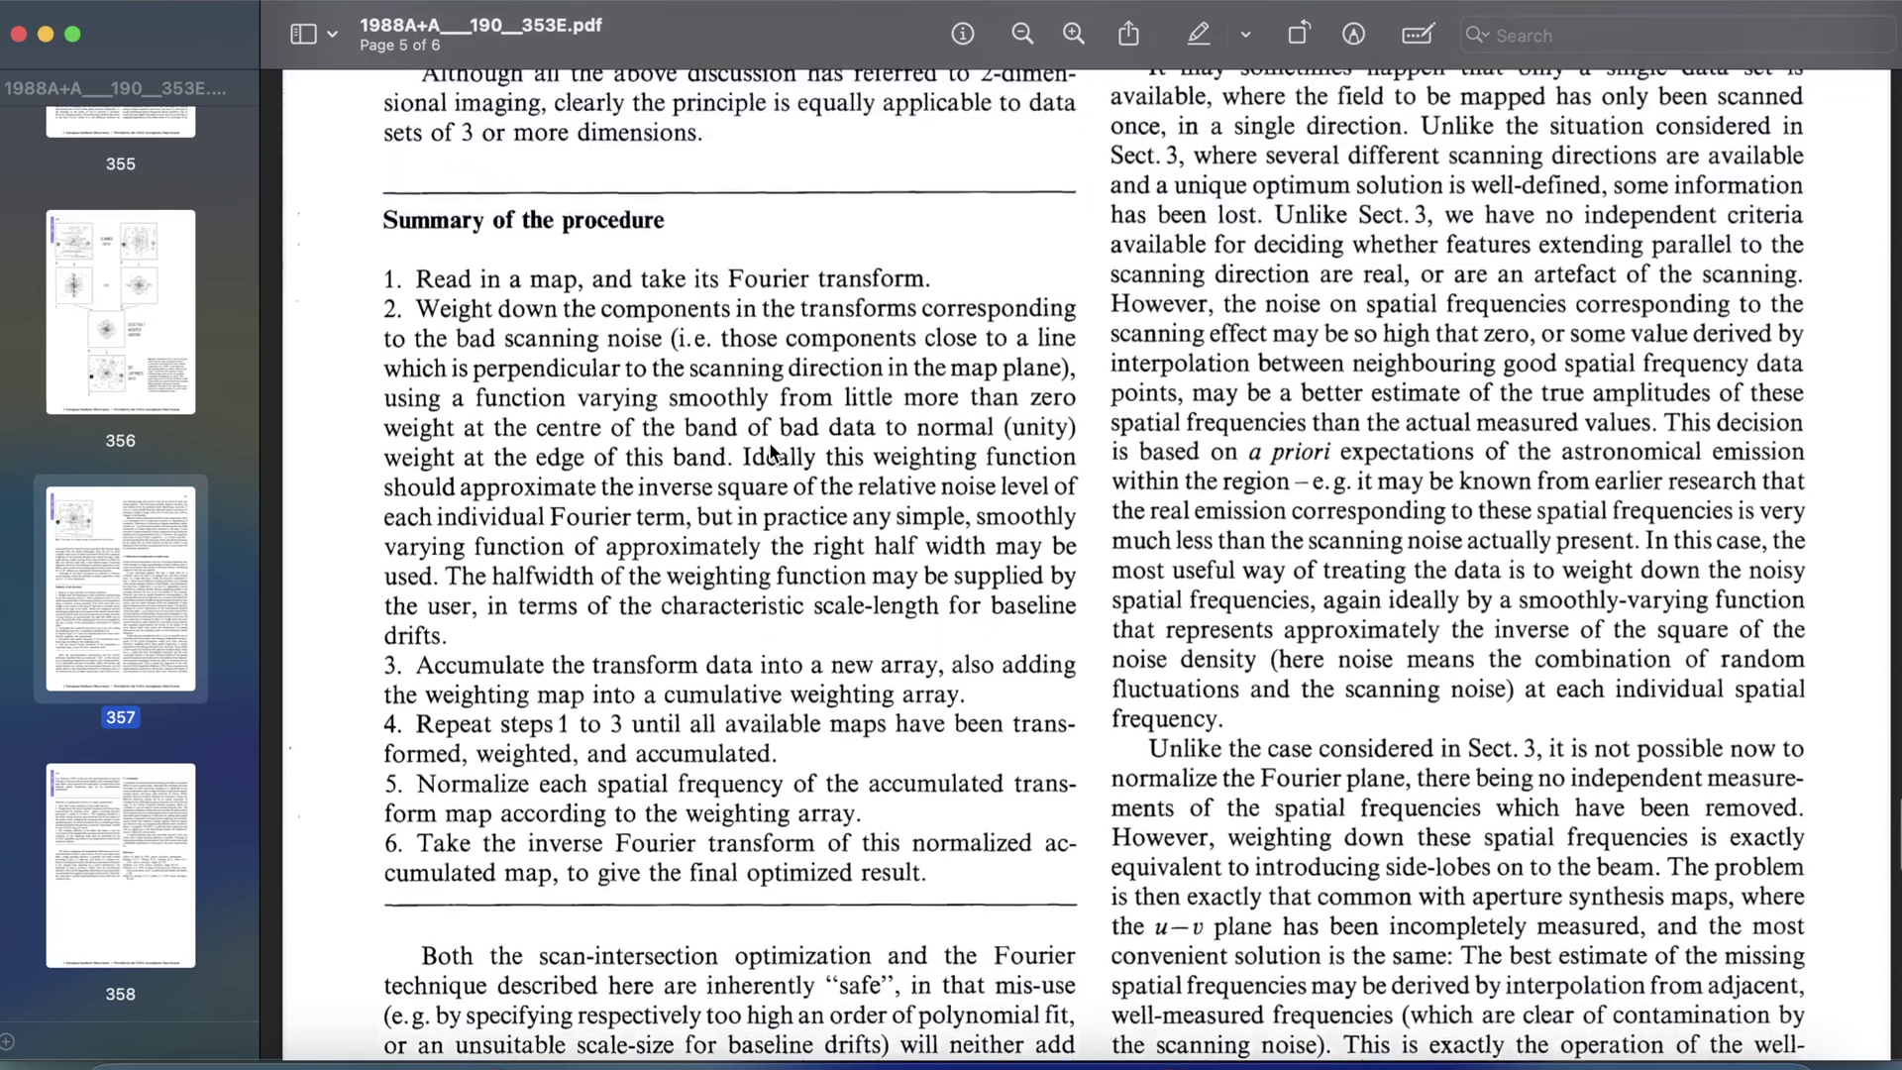
scroll(772, 451, "up", 1)
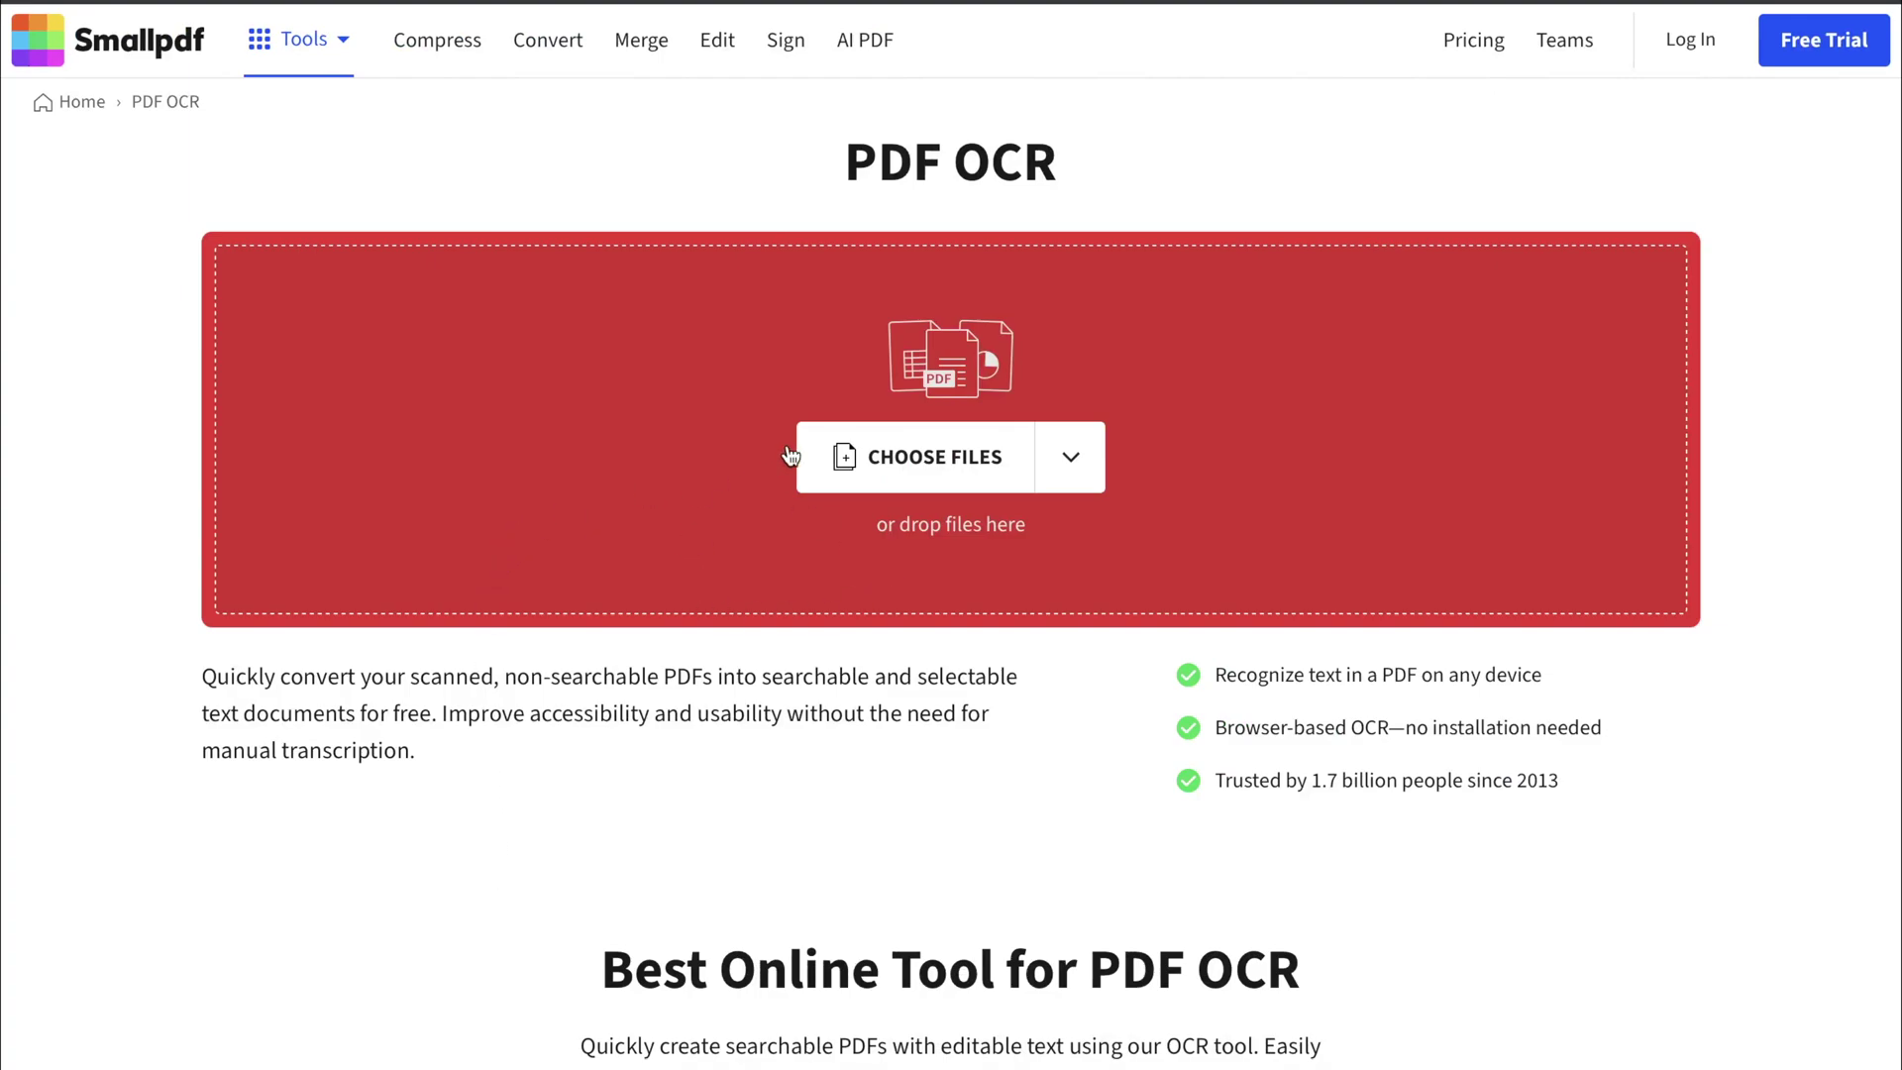
Upload 1988A+A___190__353E.pdf from Pictures > Scanned PDF to Smallpdf's PDF OCR tool
left_click(963, 484)
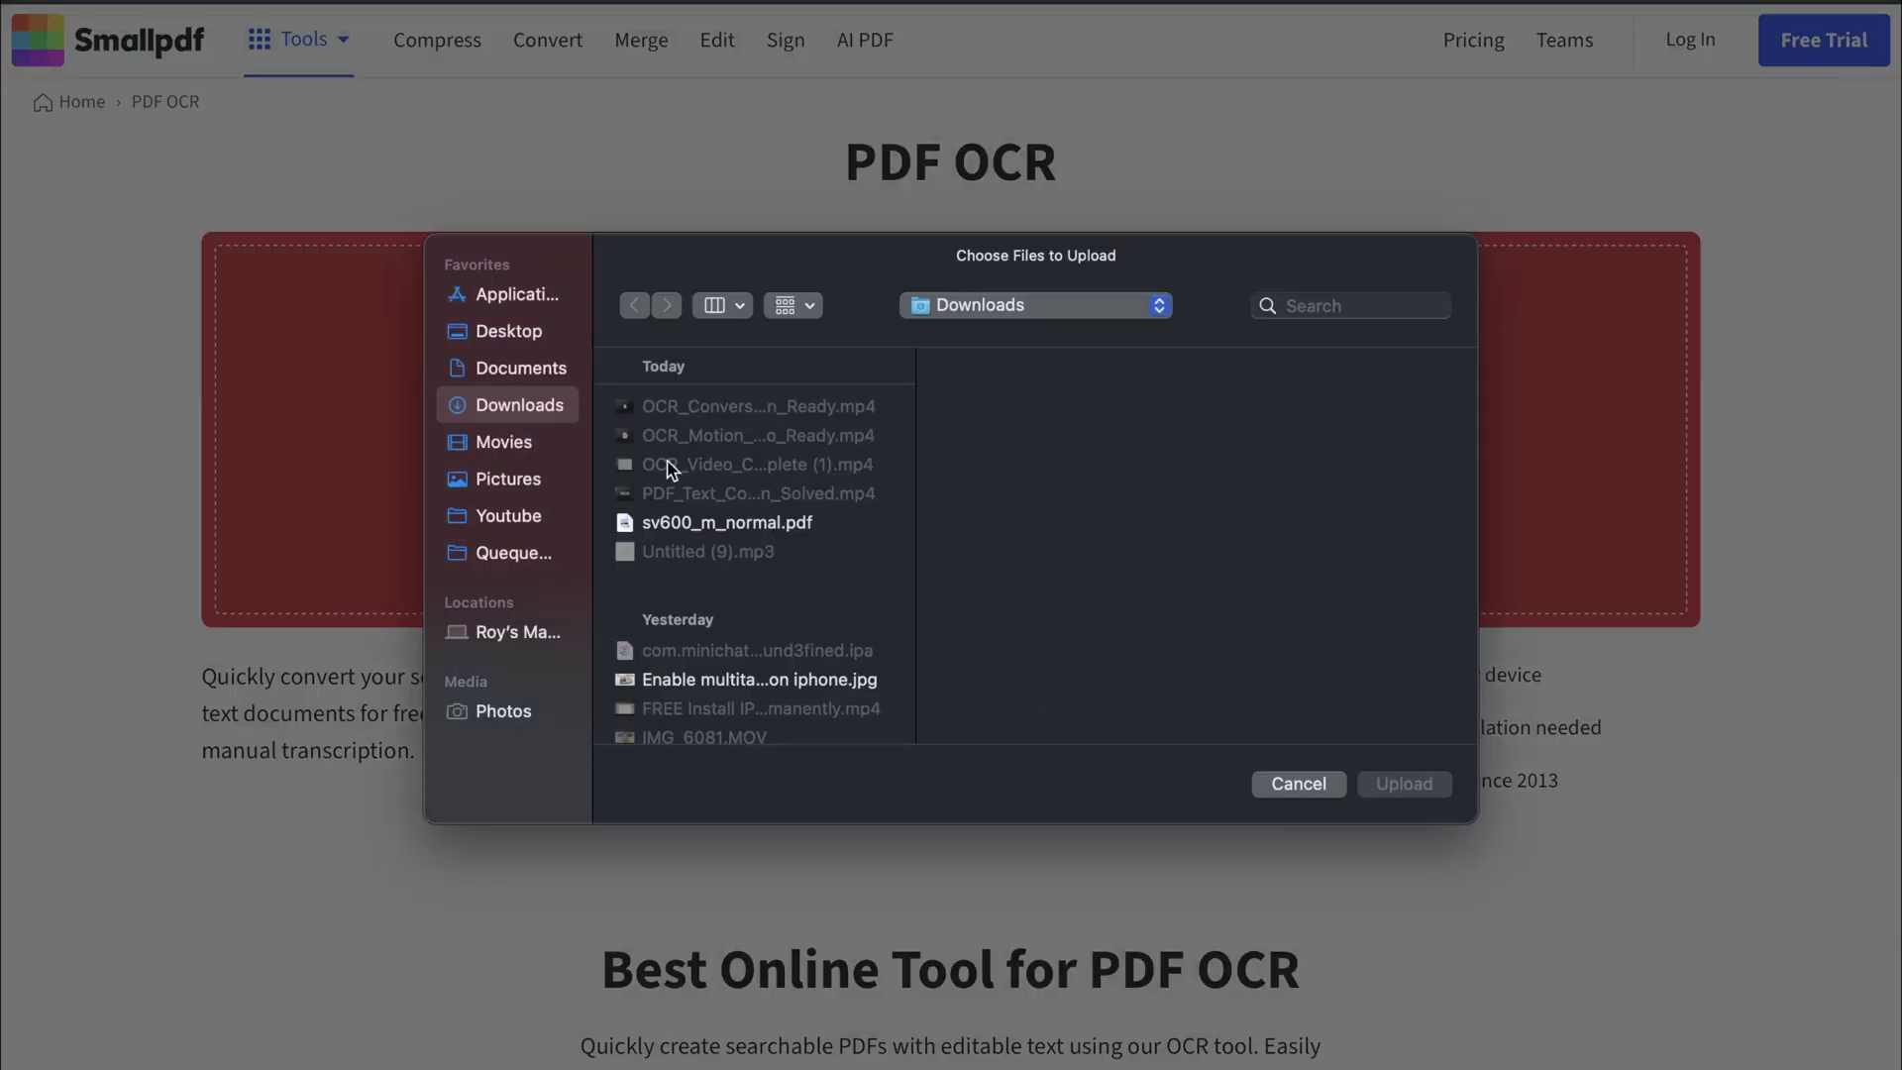
left_click(509, 493)
left_click(514, 516)
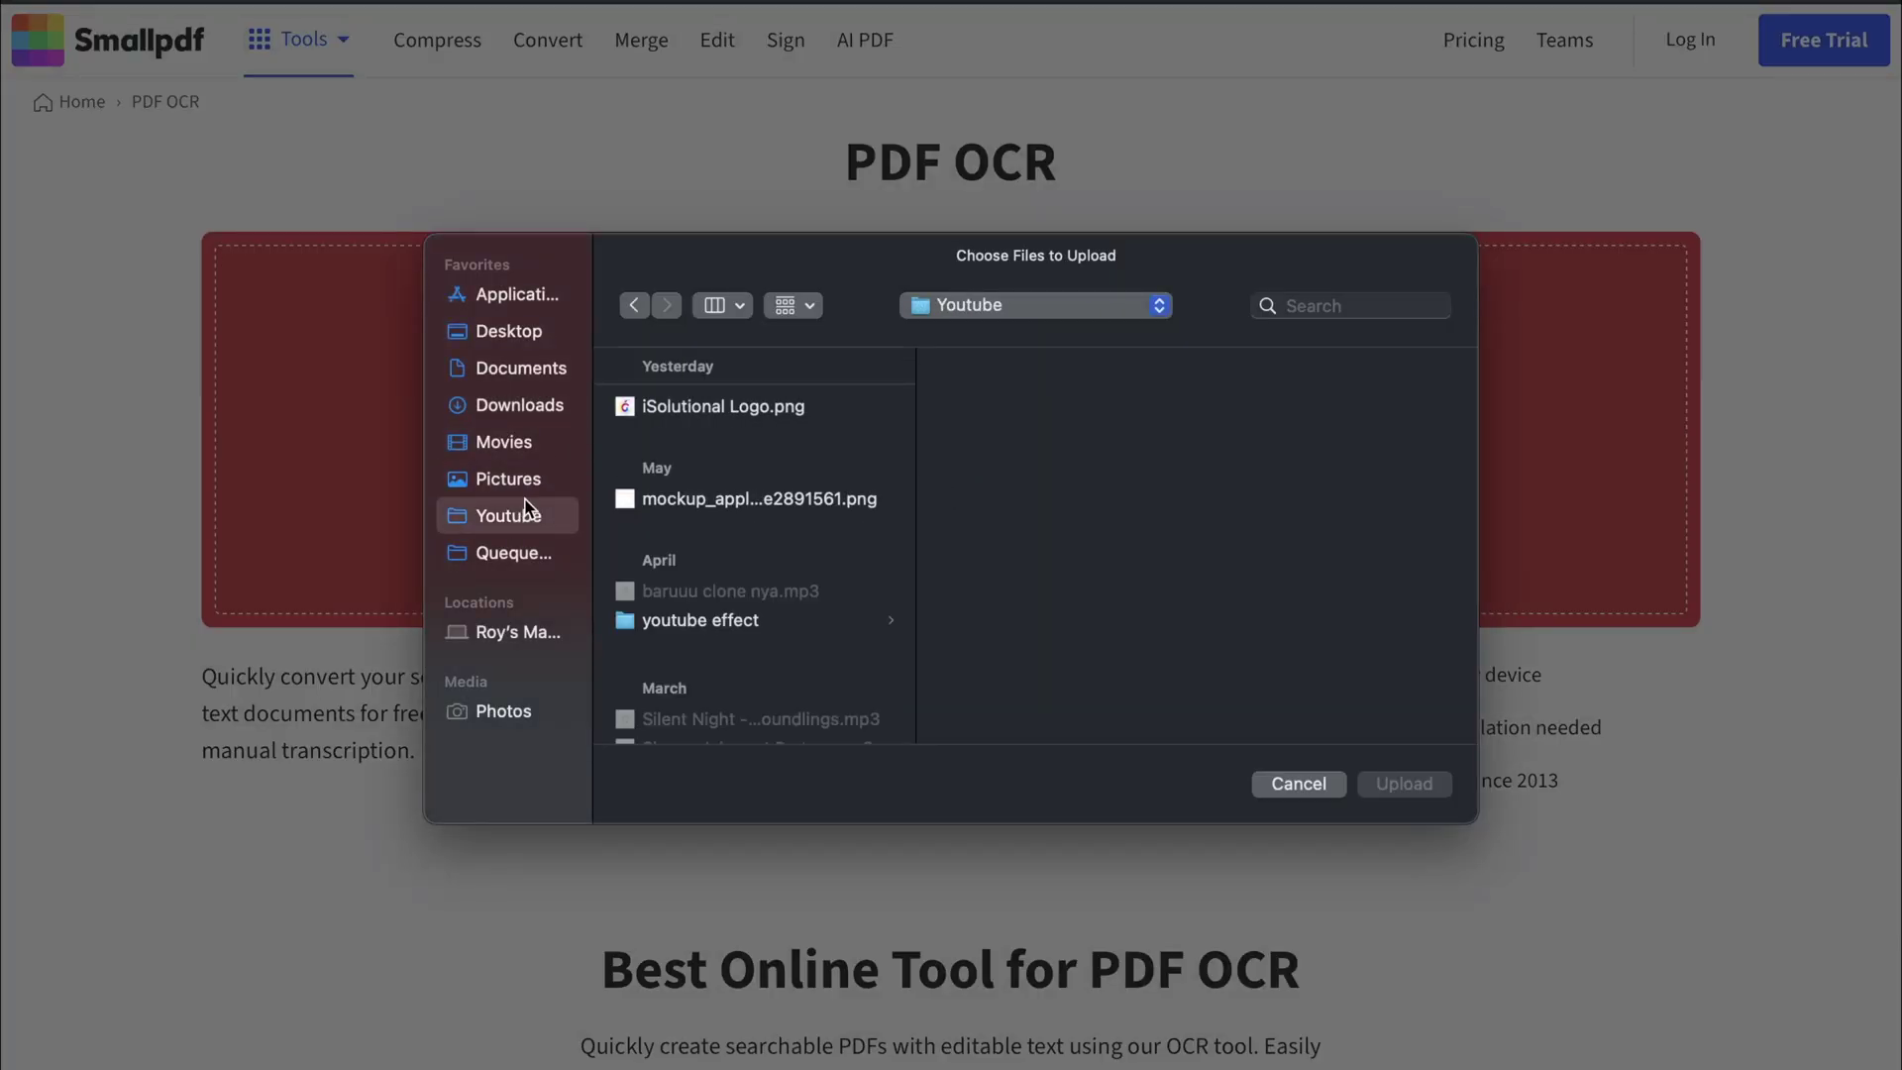
left_click(543, 486)
left_click(676, 408)
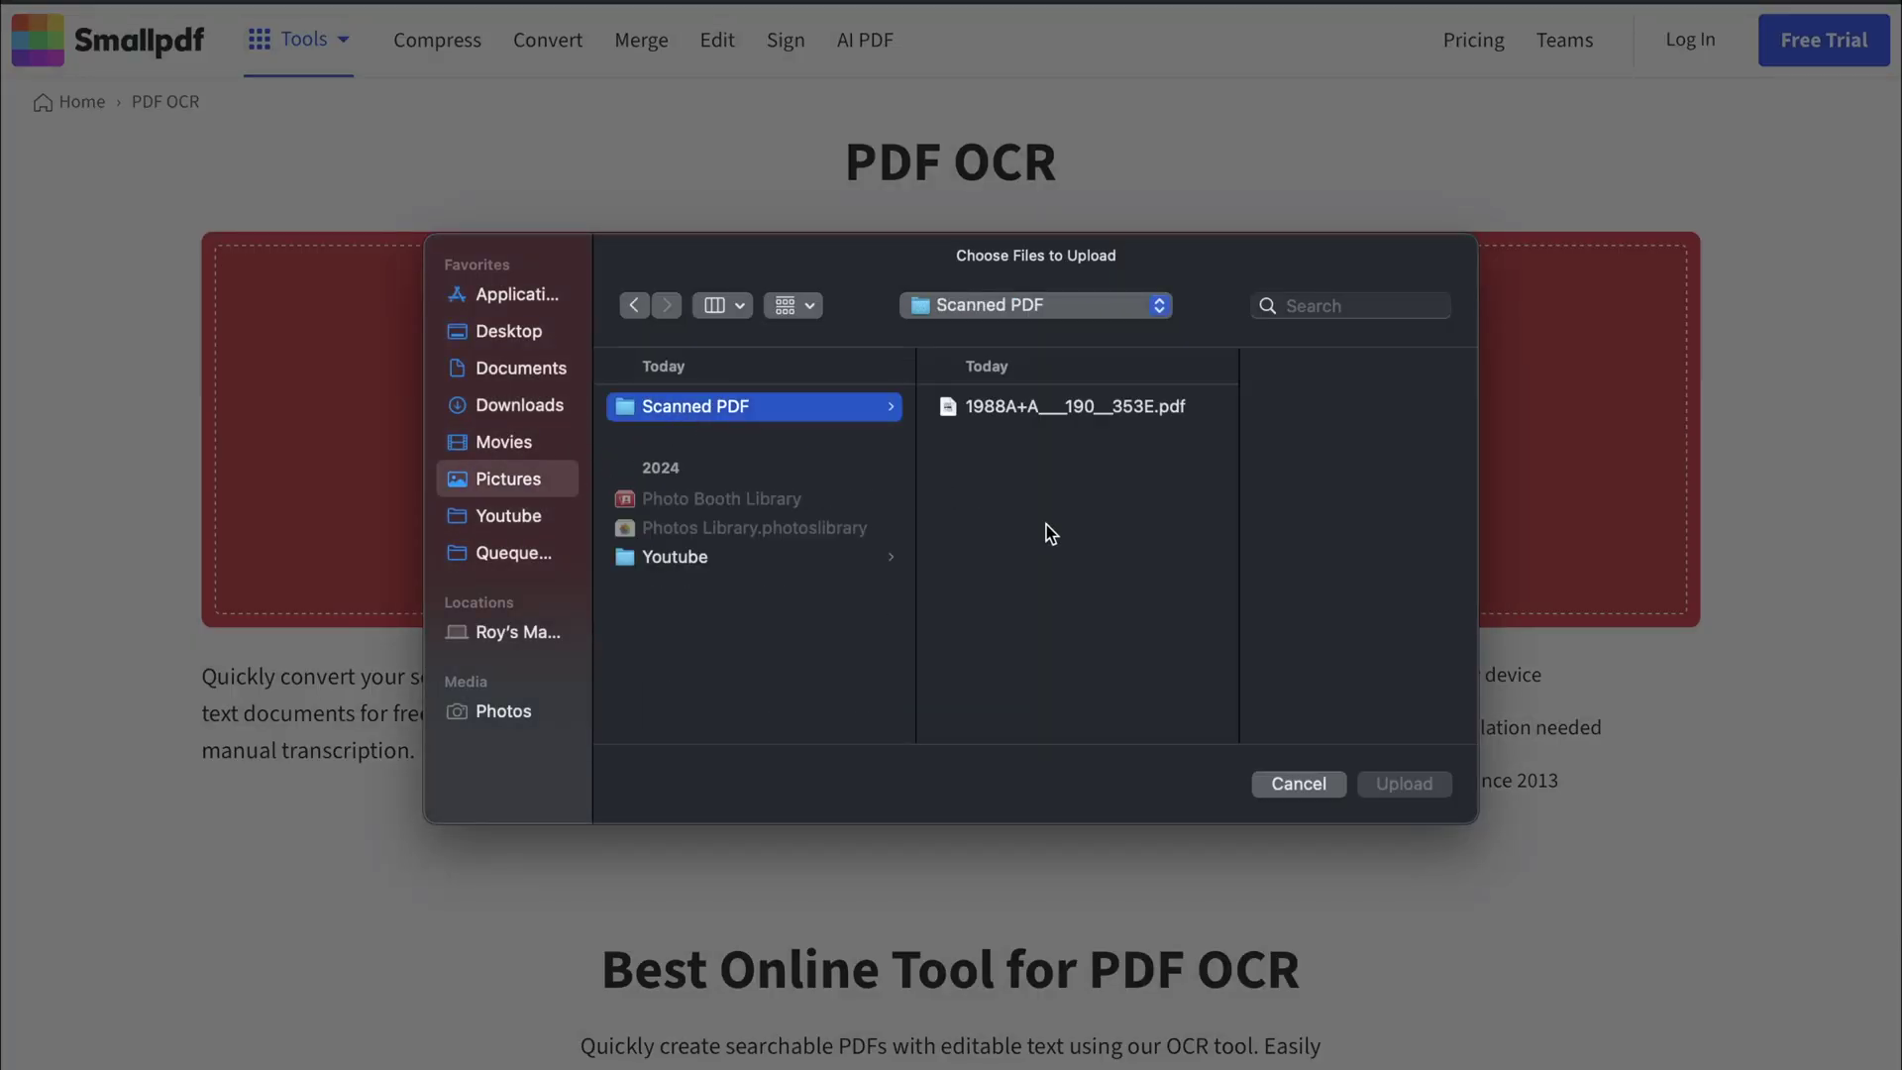
left_click(1080, 408)
left_click(1395, 768)
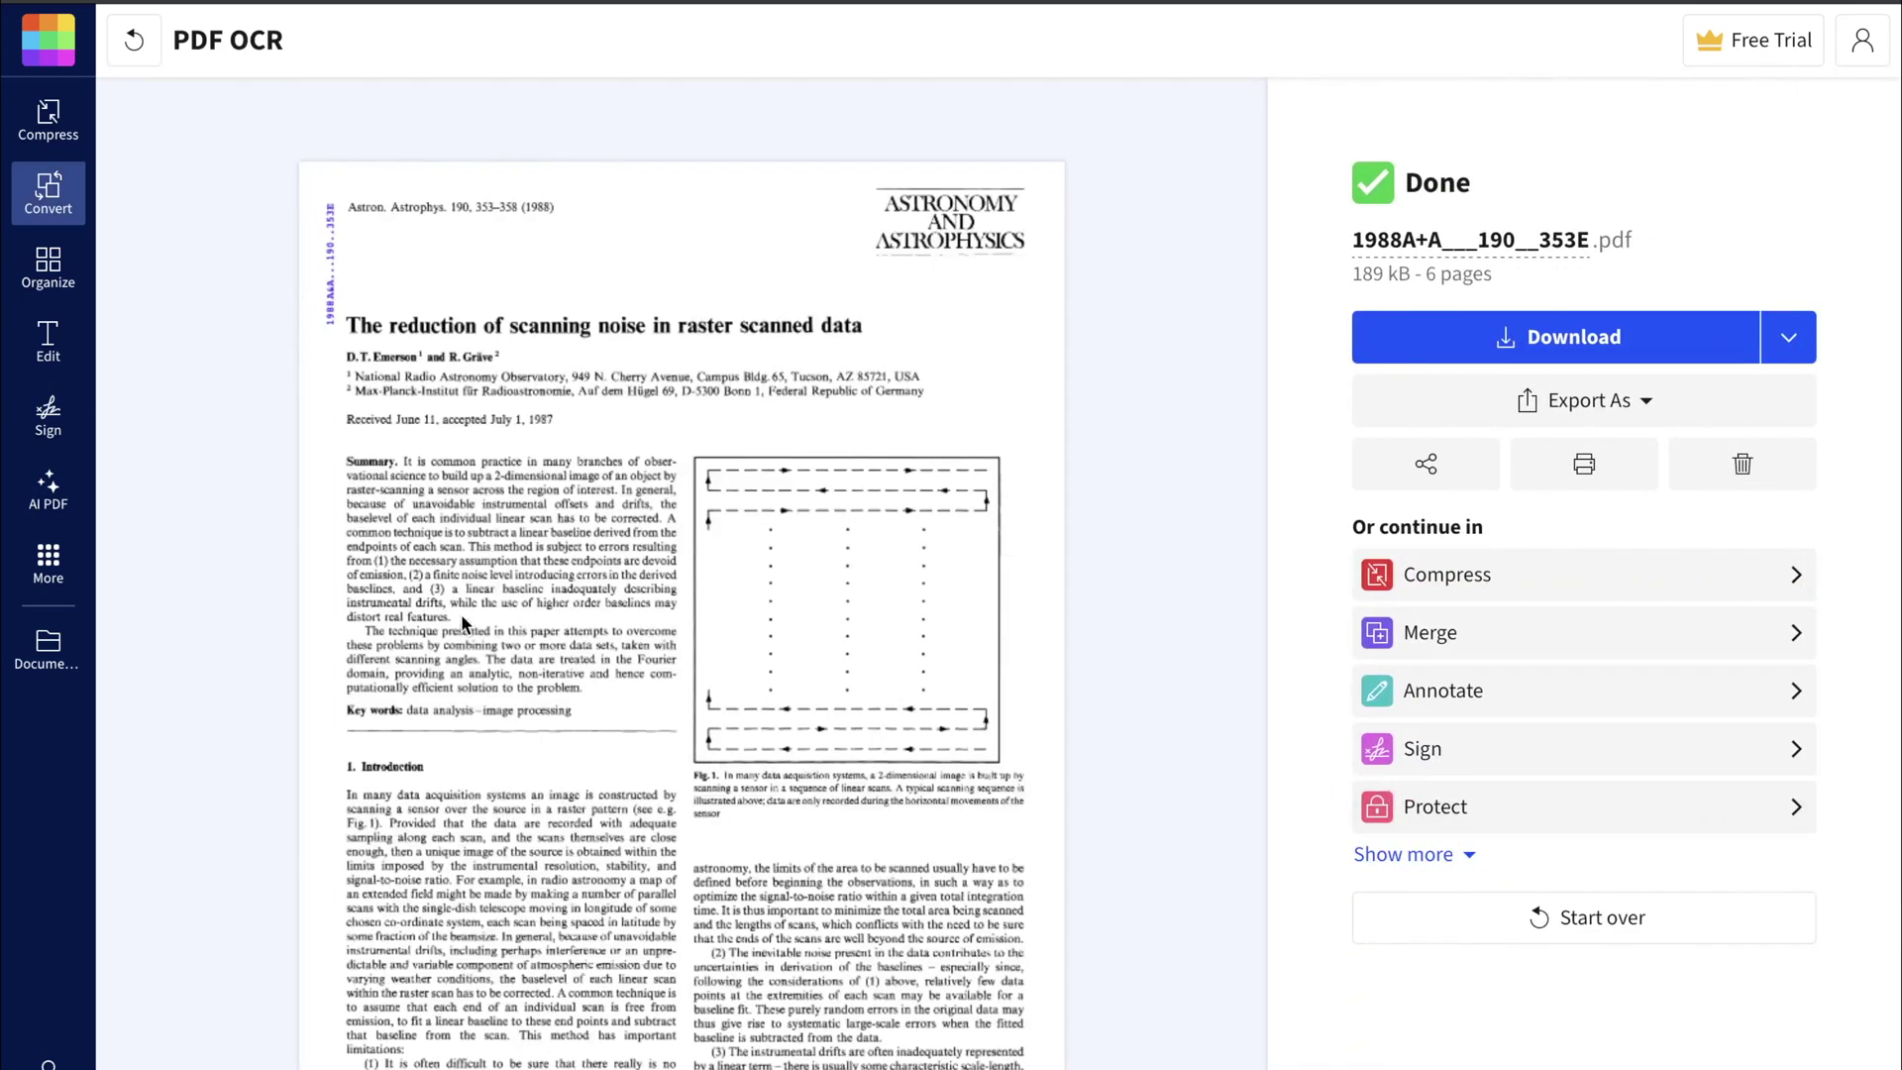
Scroll the finished 6-page OCR result, try Edit > Annotate, and return to the Done page
scroll(543, 562, "down", 2)
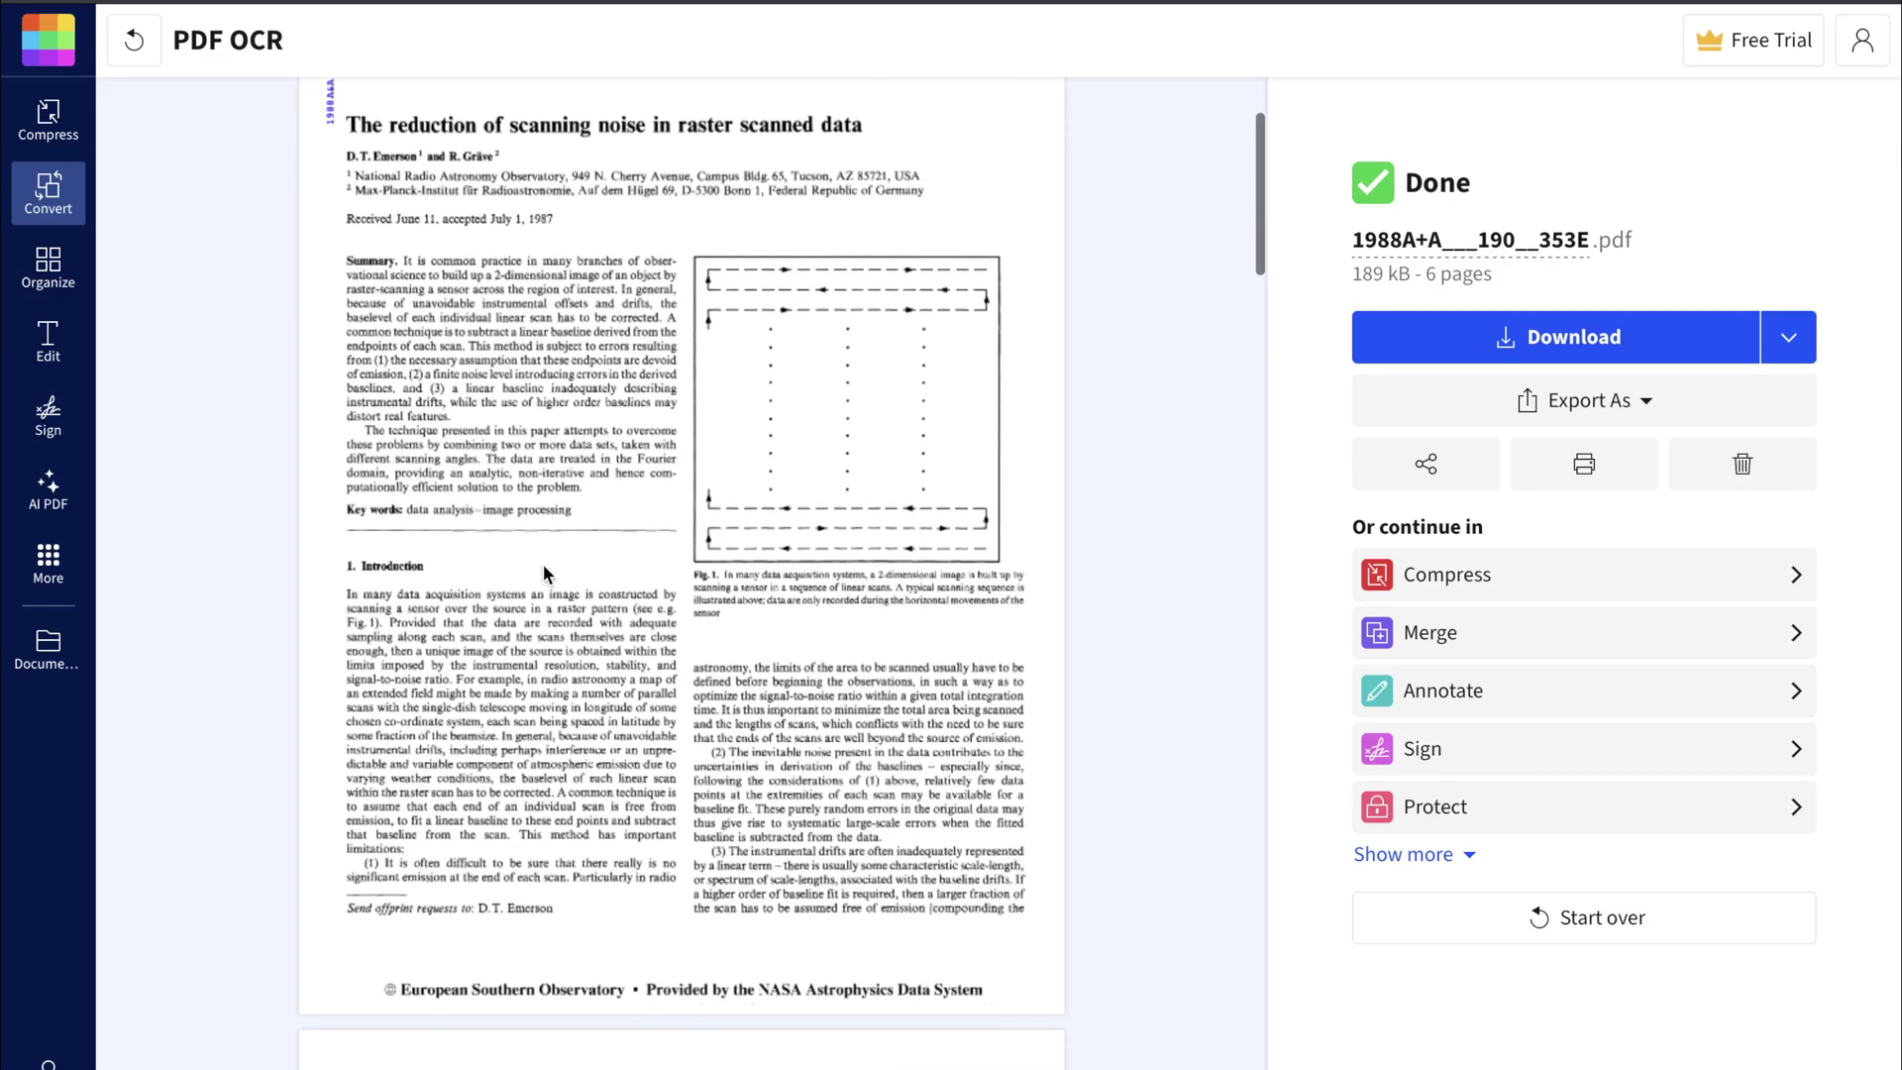
scroll(640, 659, "up", 2)
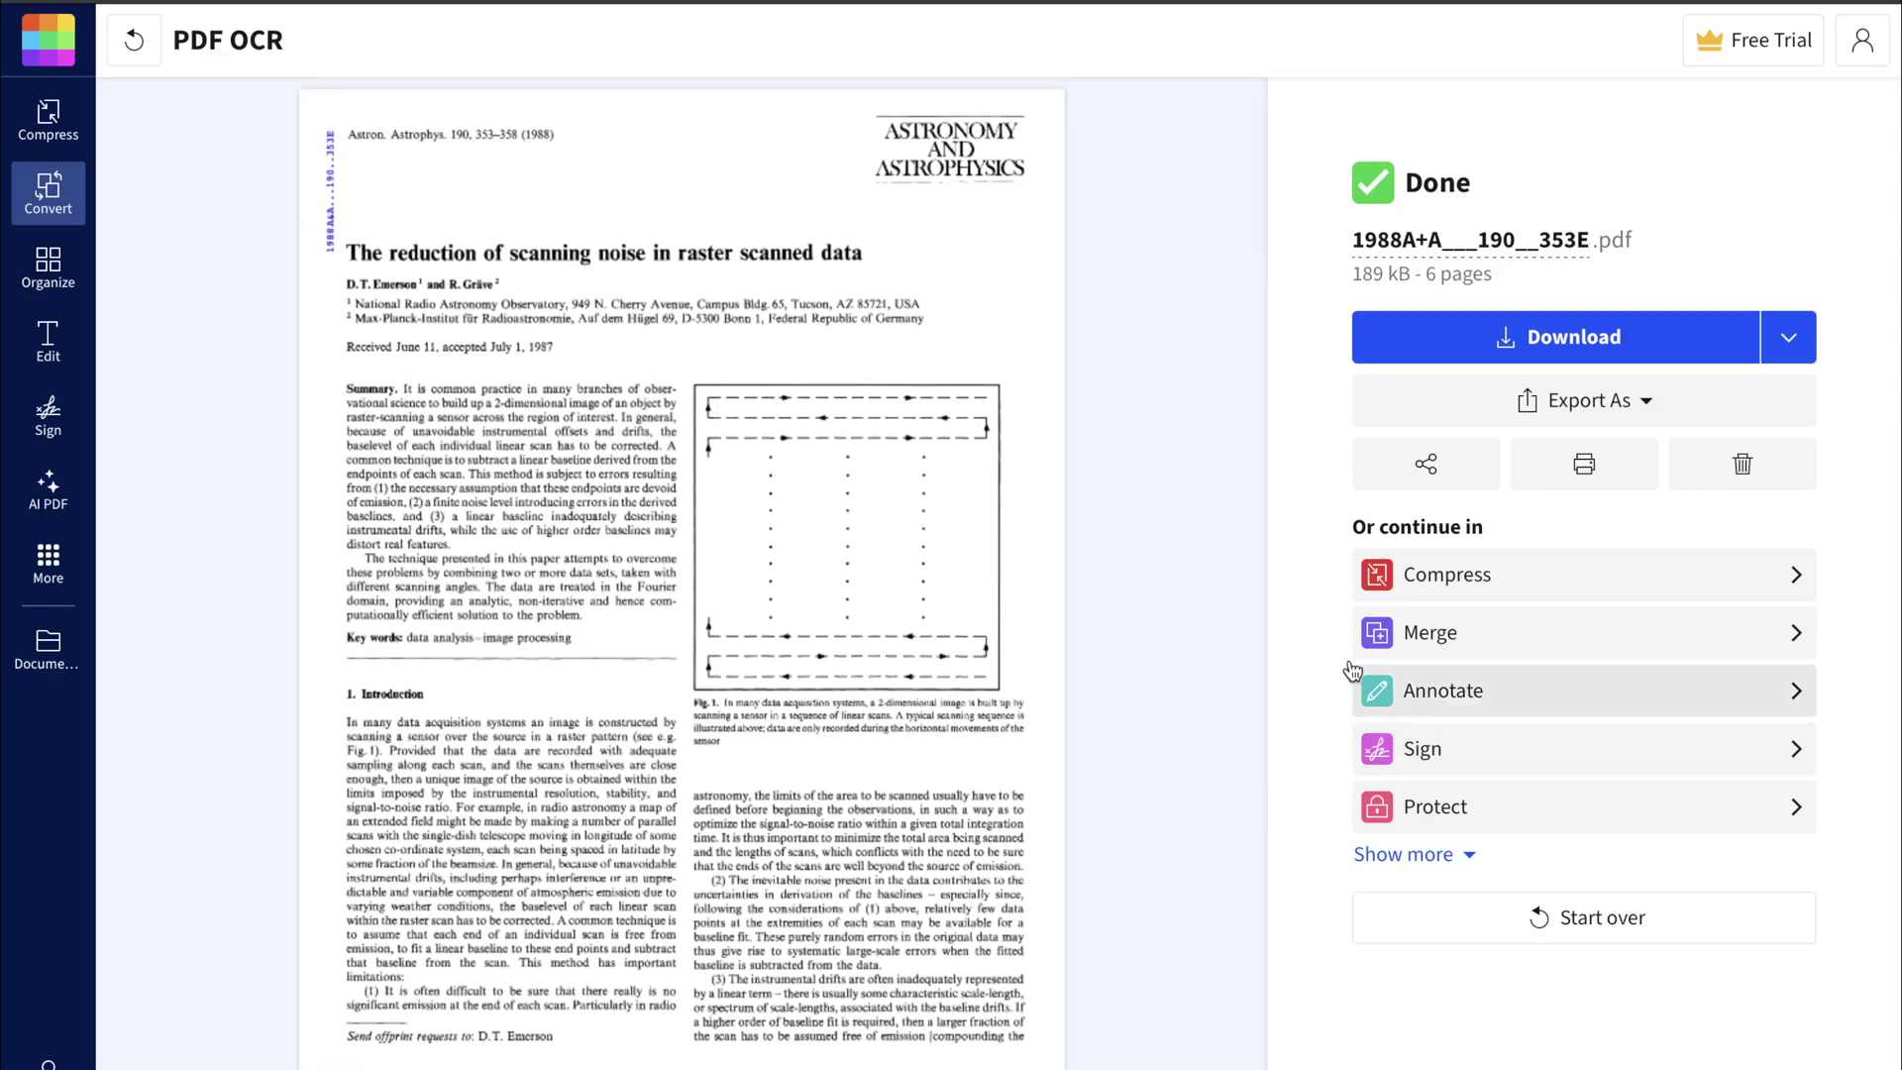
mouse_move(69, 341)
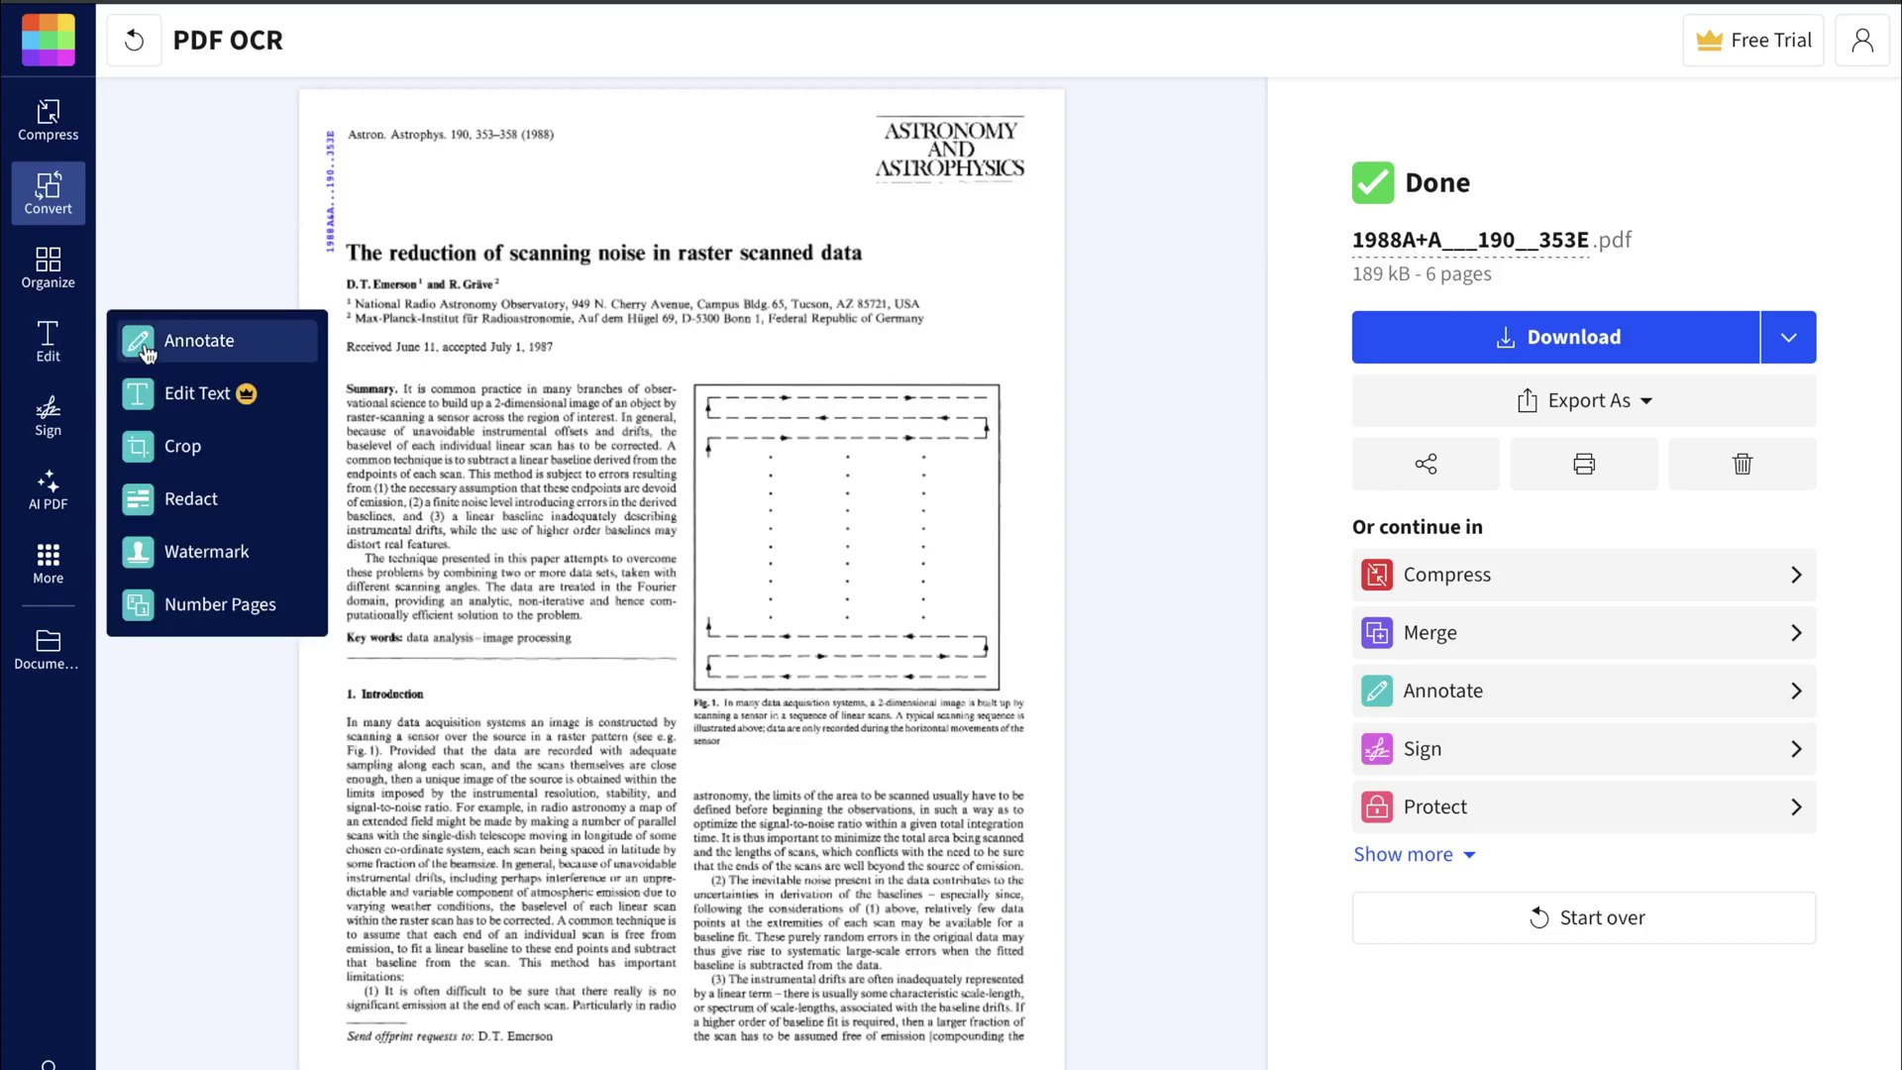
left_click(199, 346)
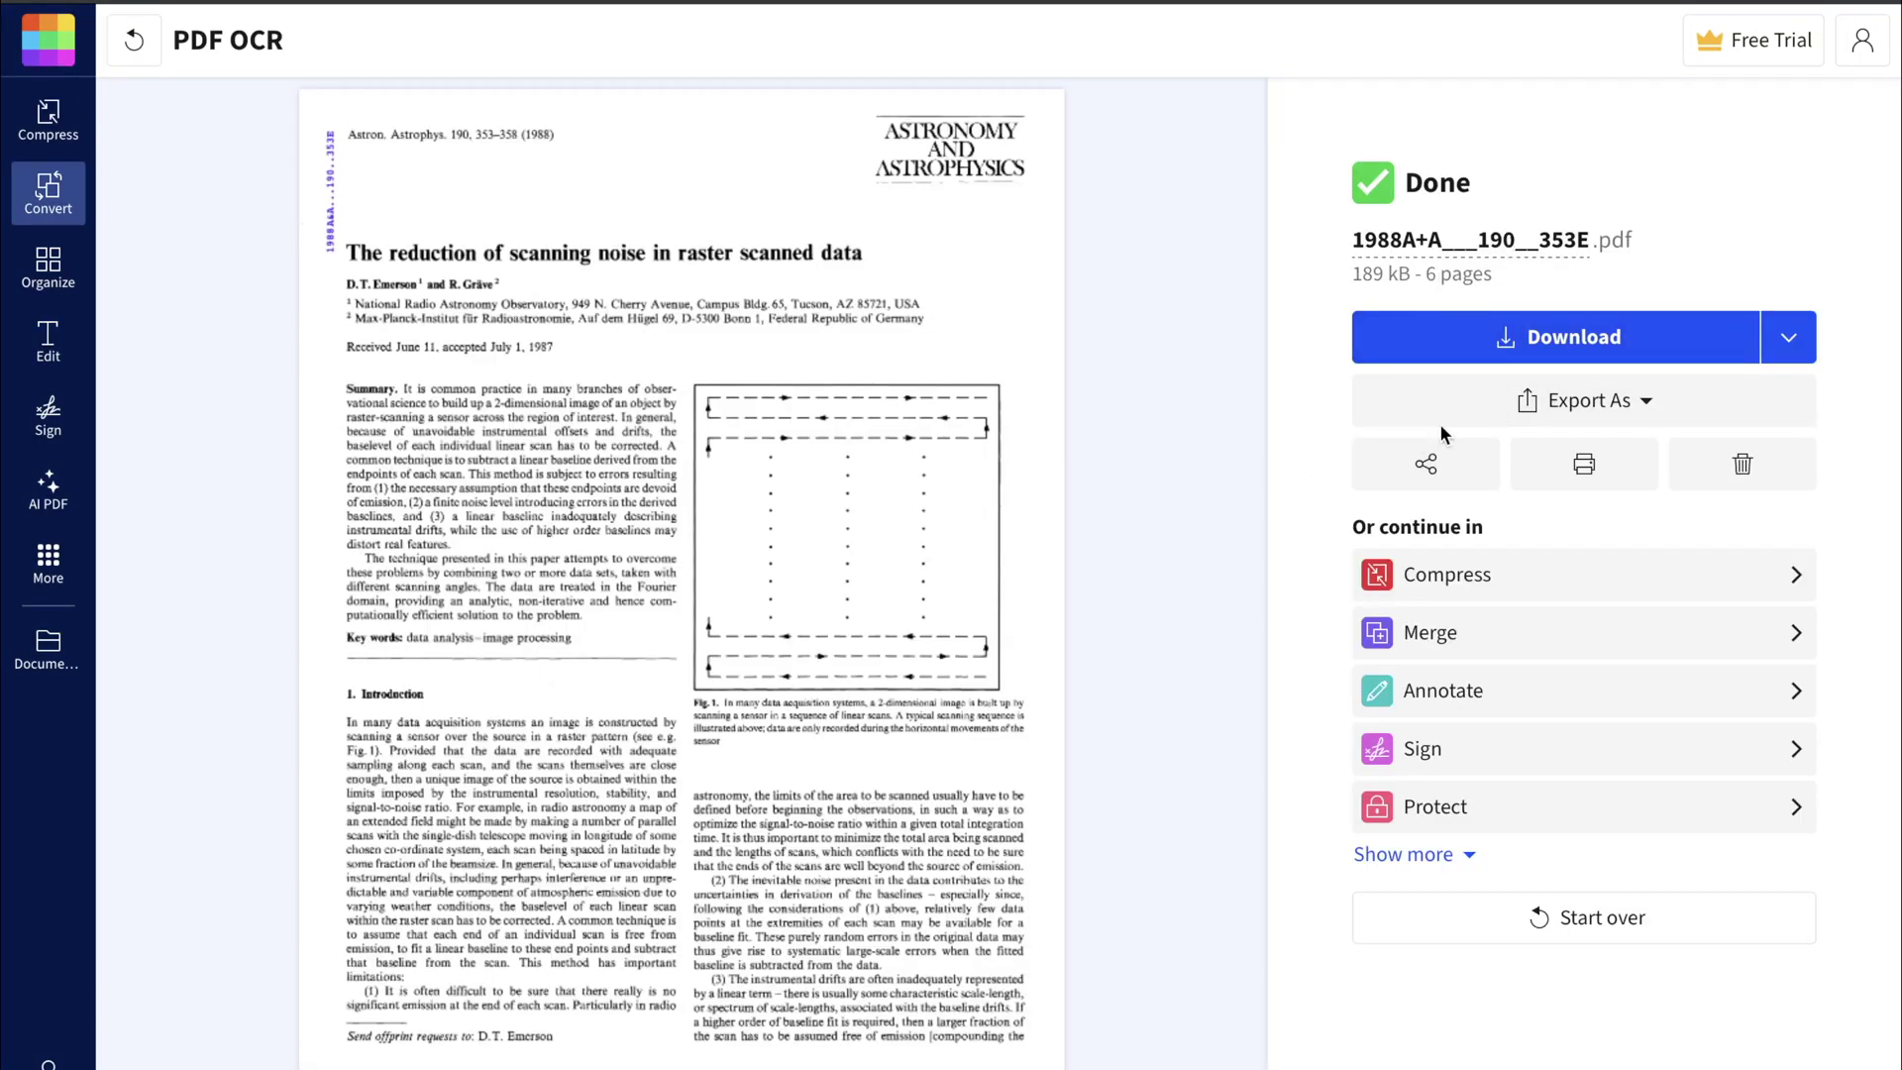
scroll(768, 677, "down", 15)
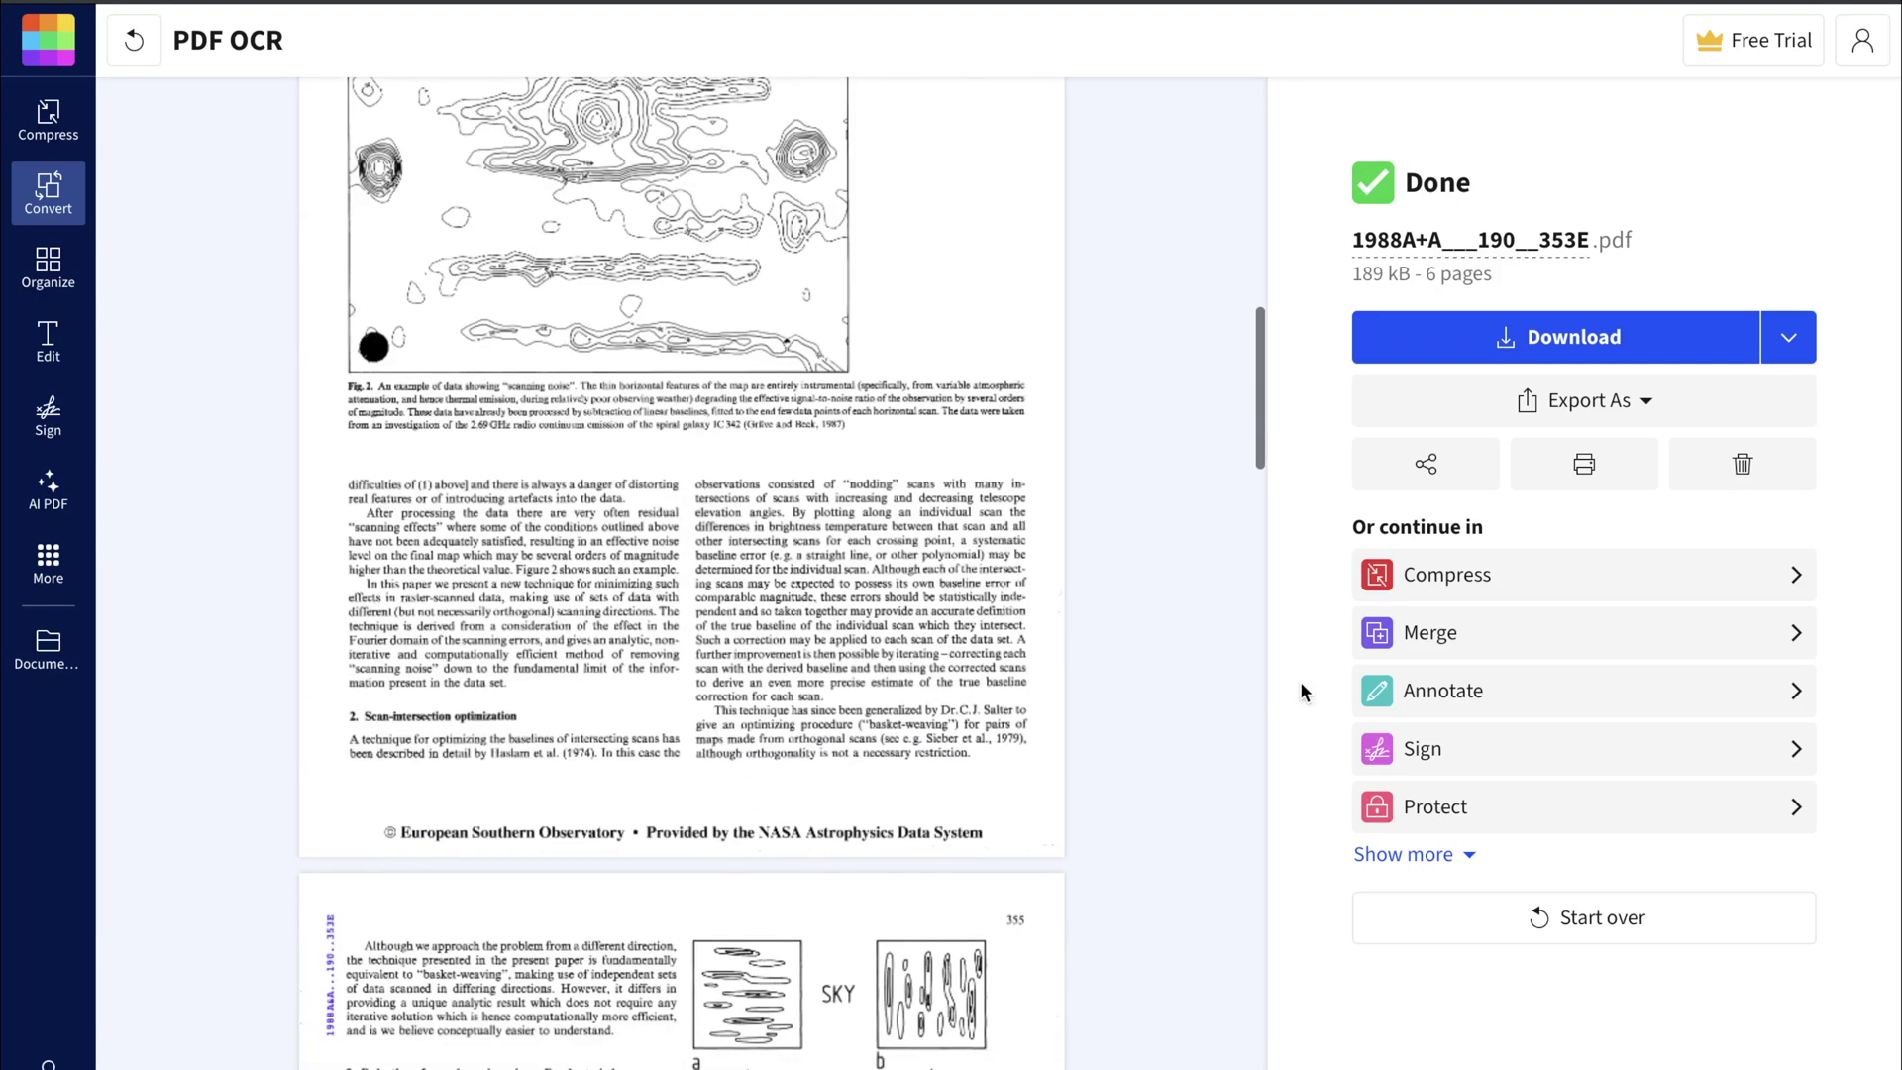
scroll(818, 654, "up", 15)
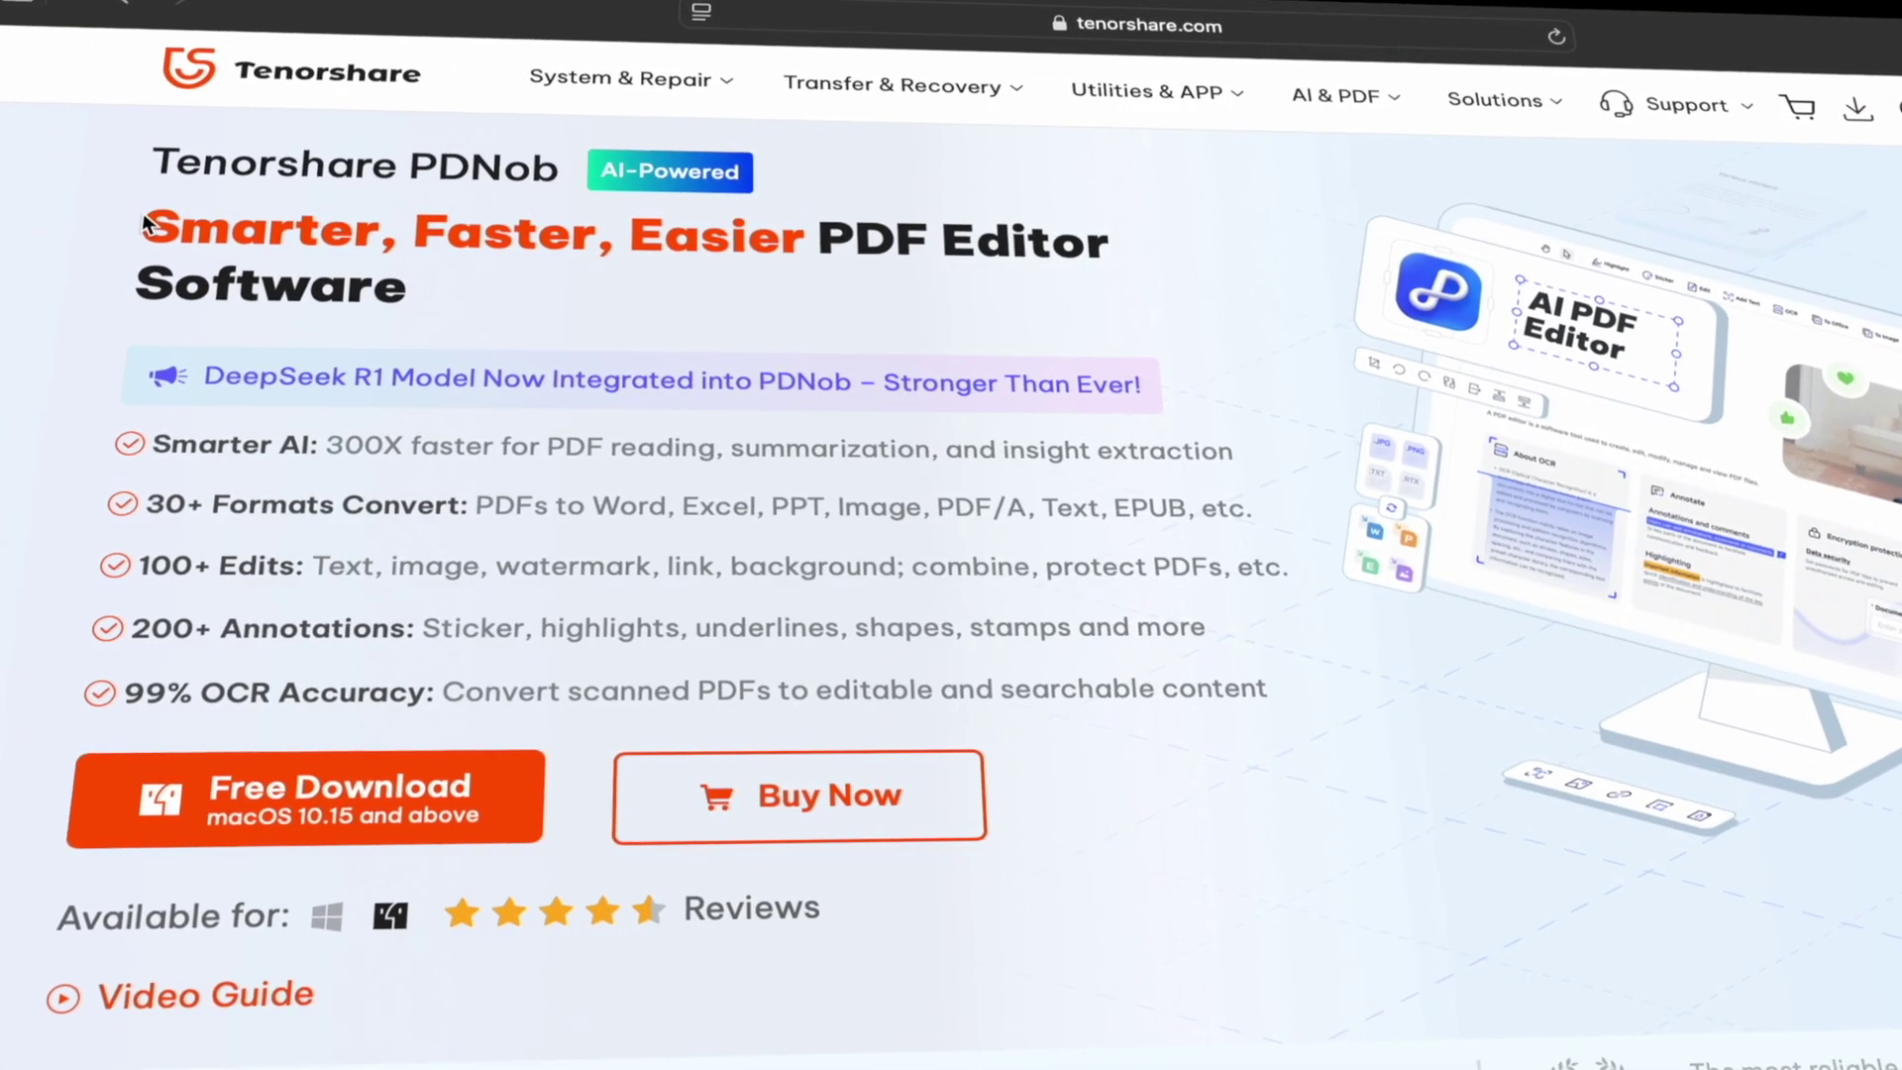
Highlight the 'Smarter, Faster, Easier' heading, then scroll the PDNob page down to 99% Accuracy OCR
left_click_drag(163, 233, 437, 292)
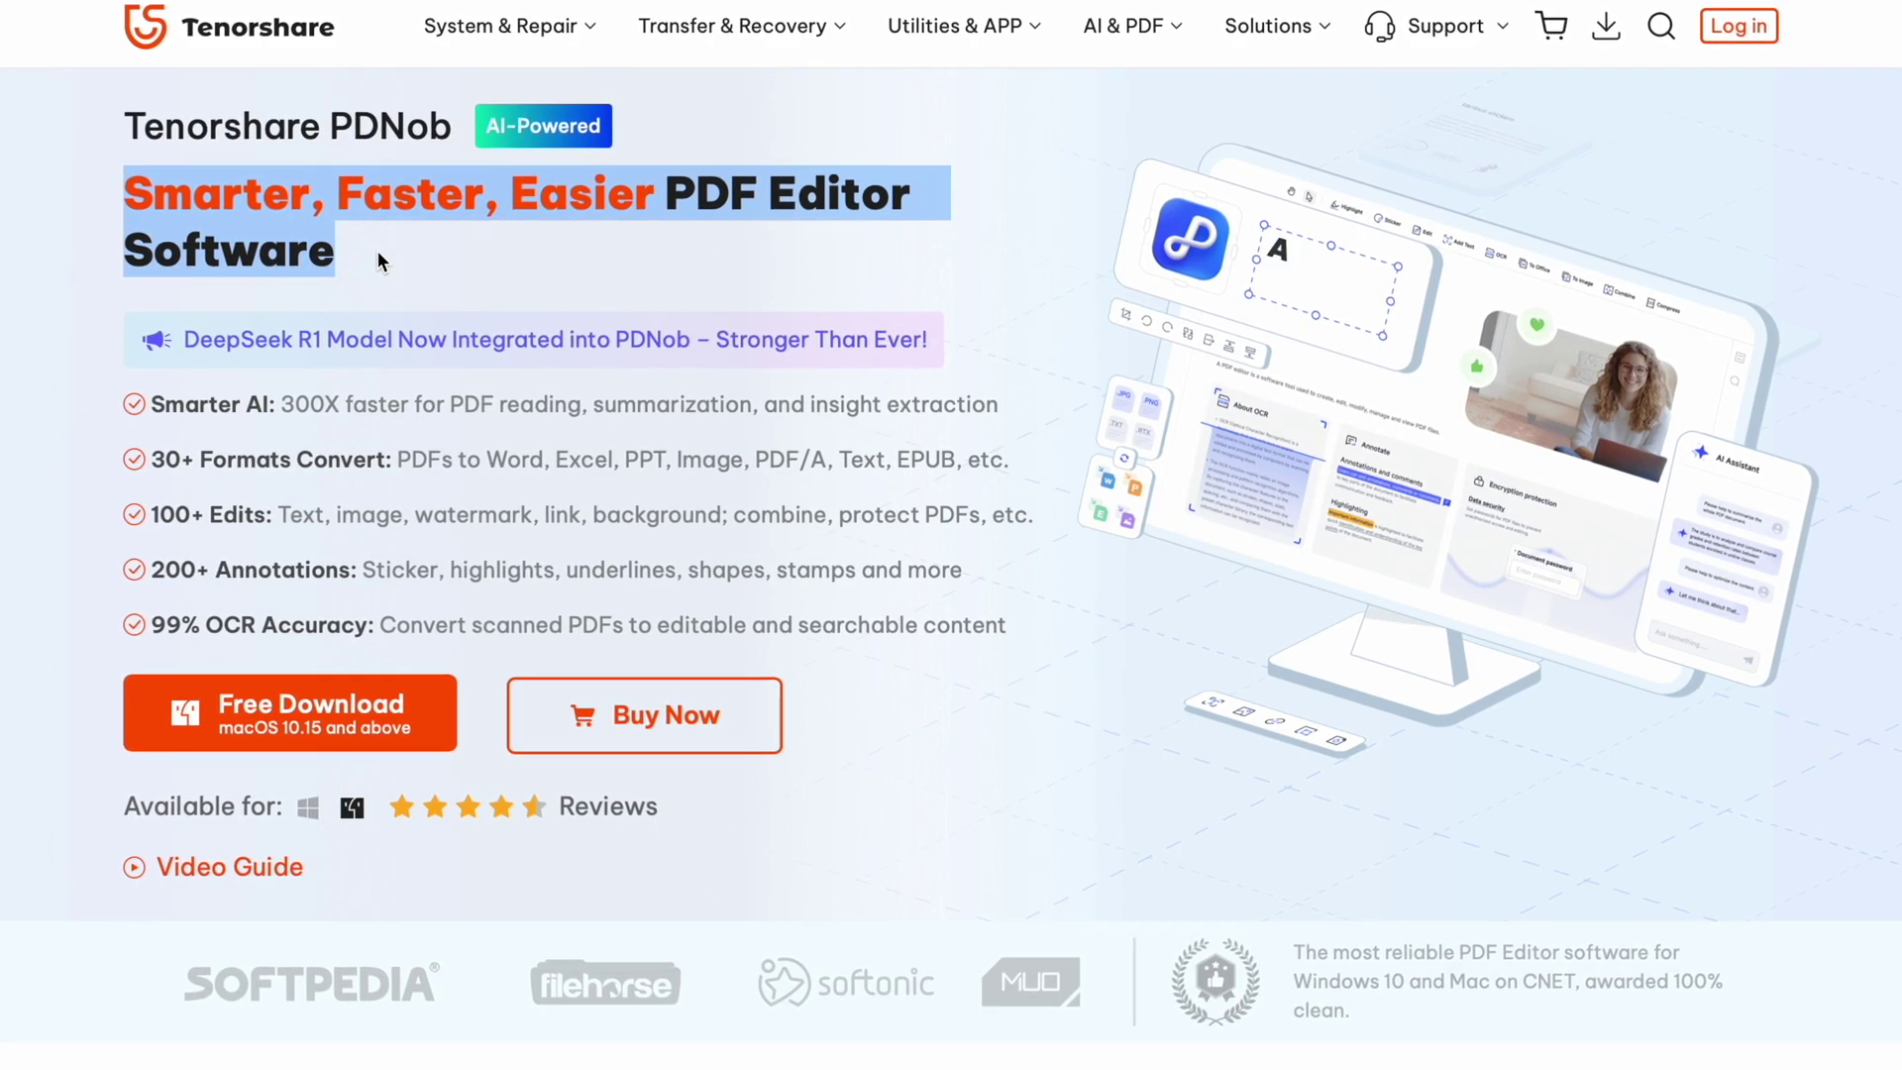
left_click(383, 256)
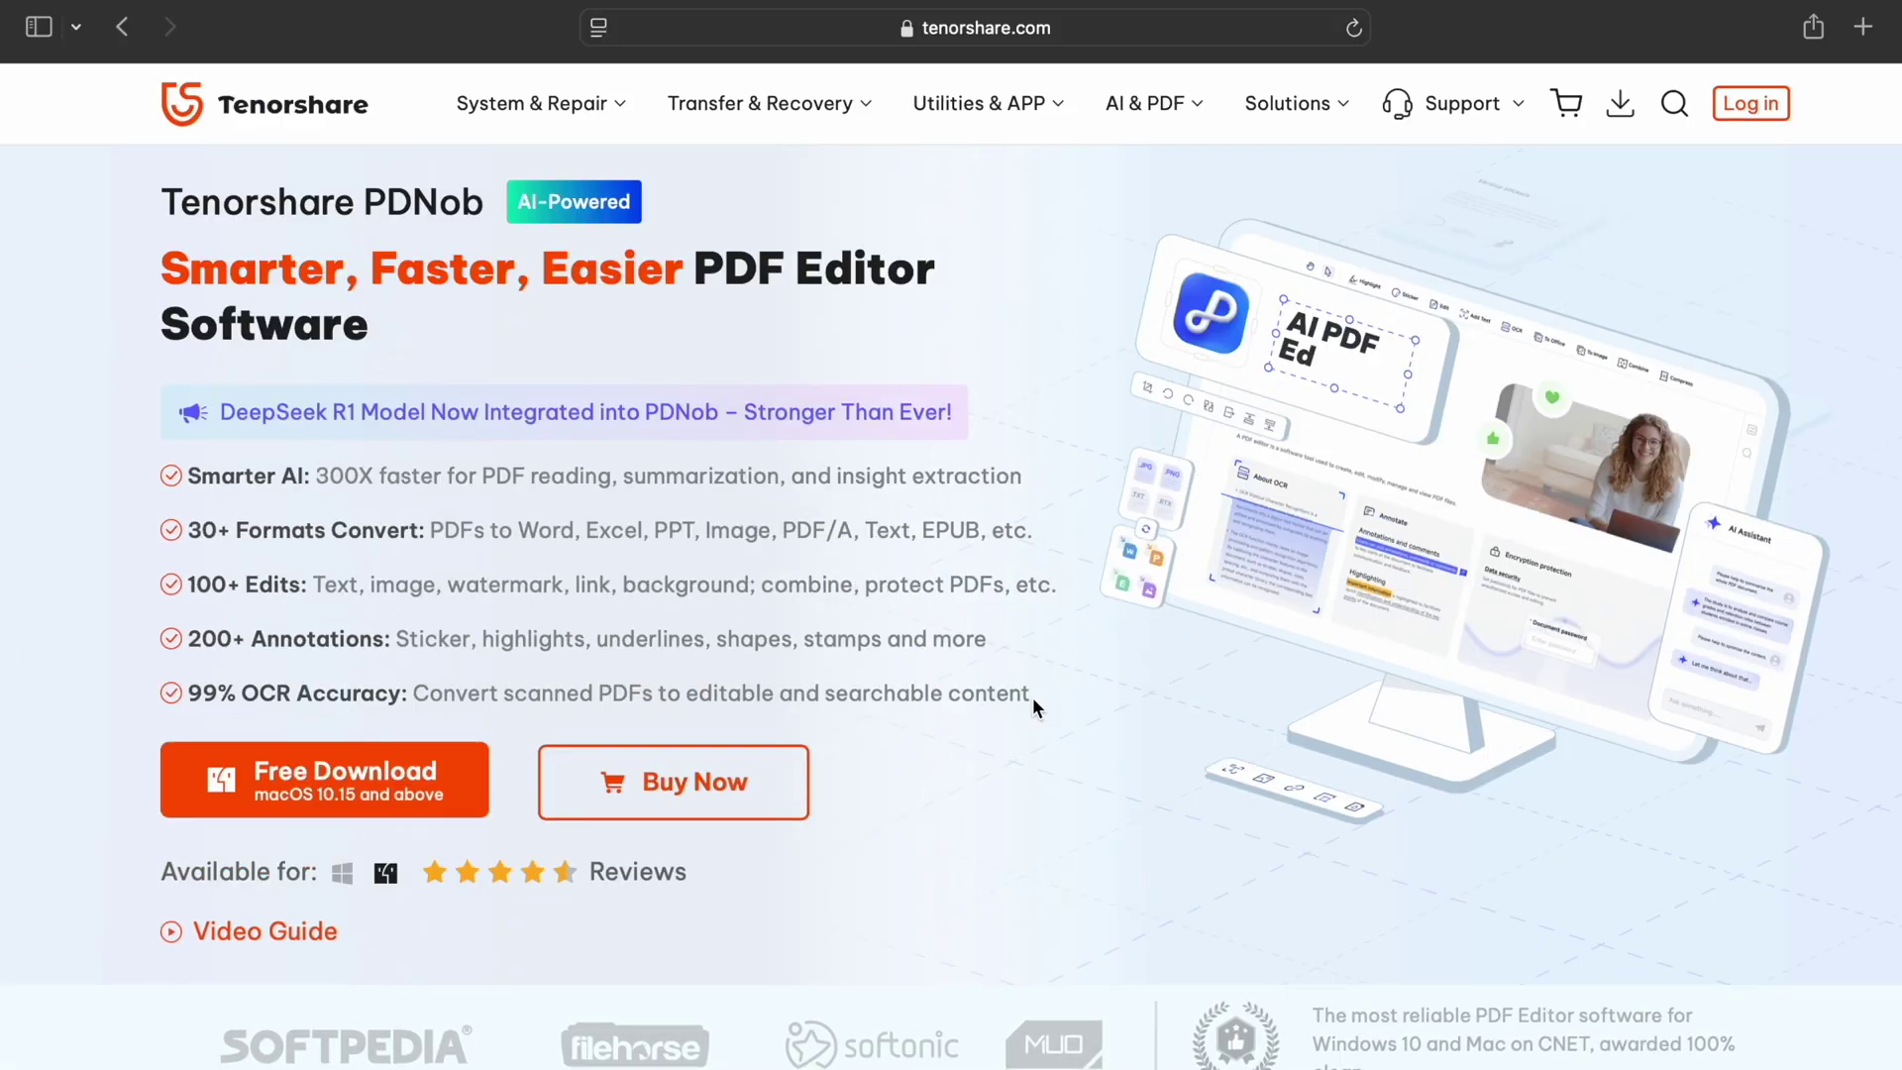
scroll(1032, 699, "down", 5)
scroll(1033, 705, "down", 3)
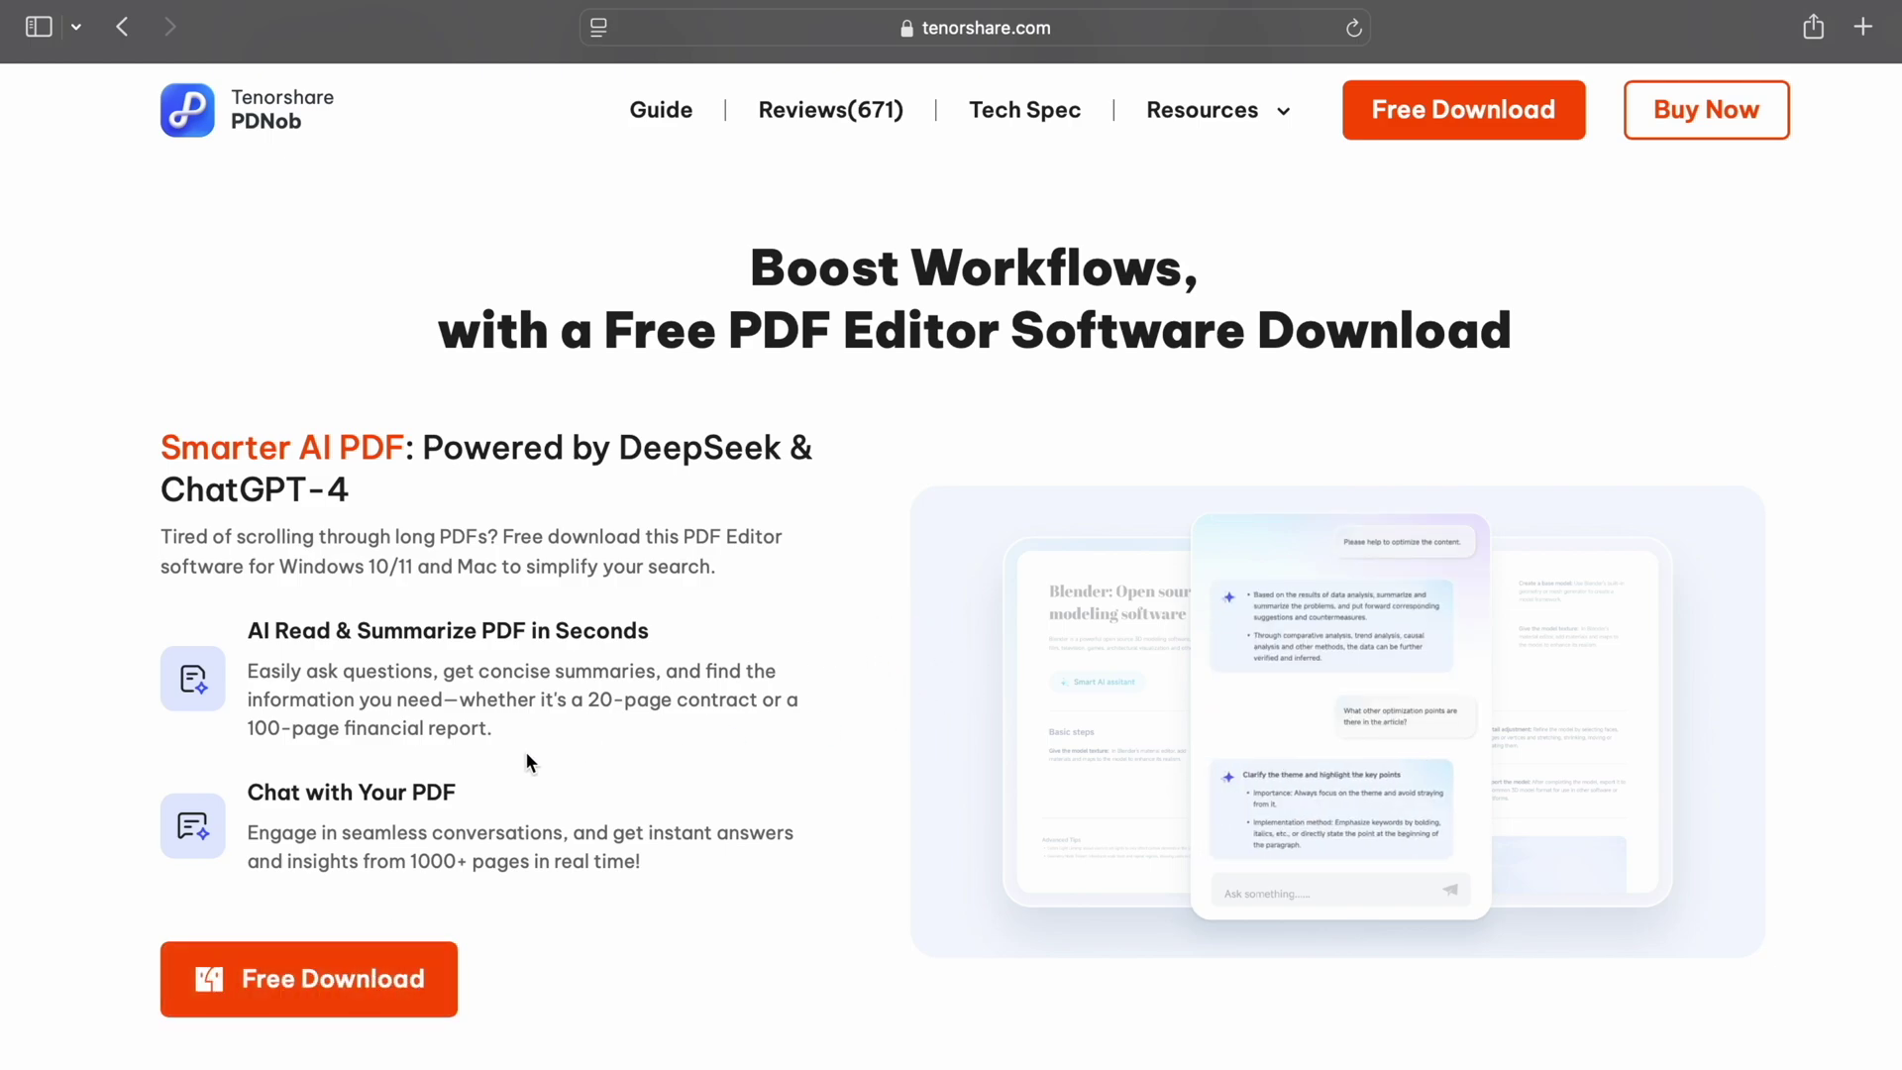
scroll(776, 734, "down", 10)
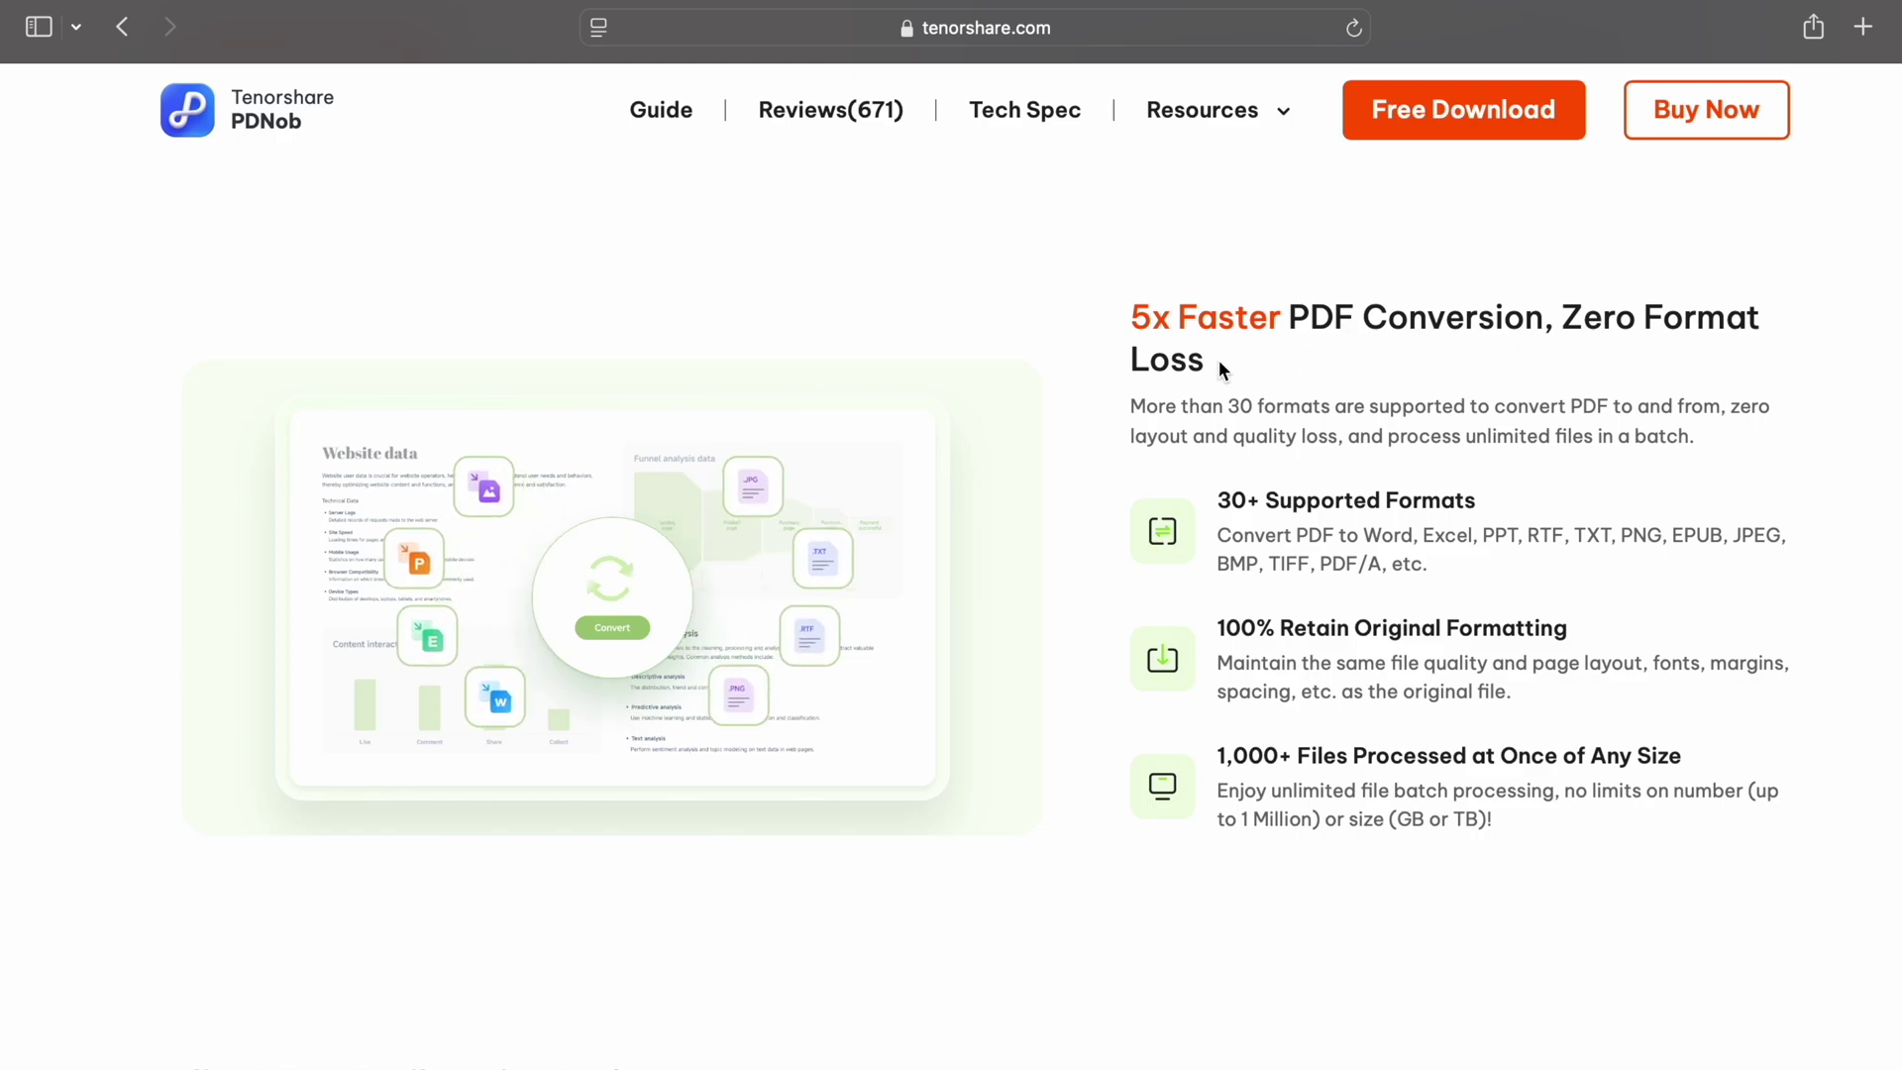
scroll(1078, 717, "down", 7)
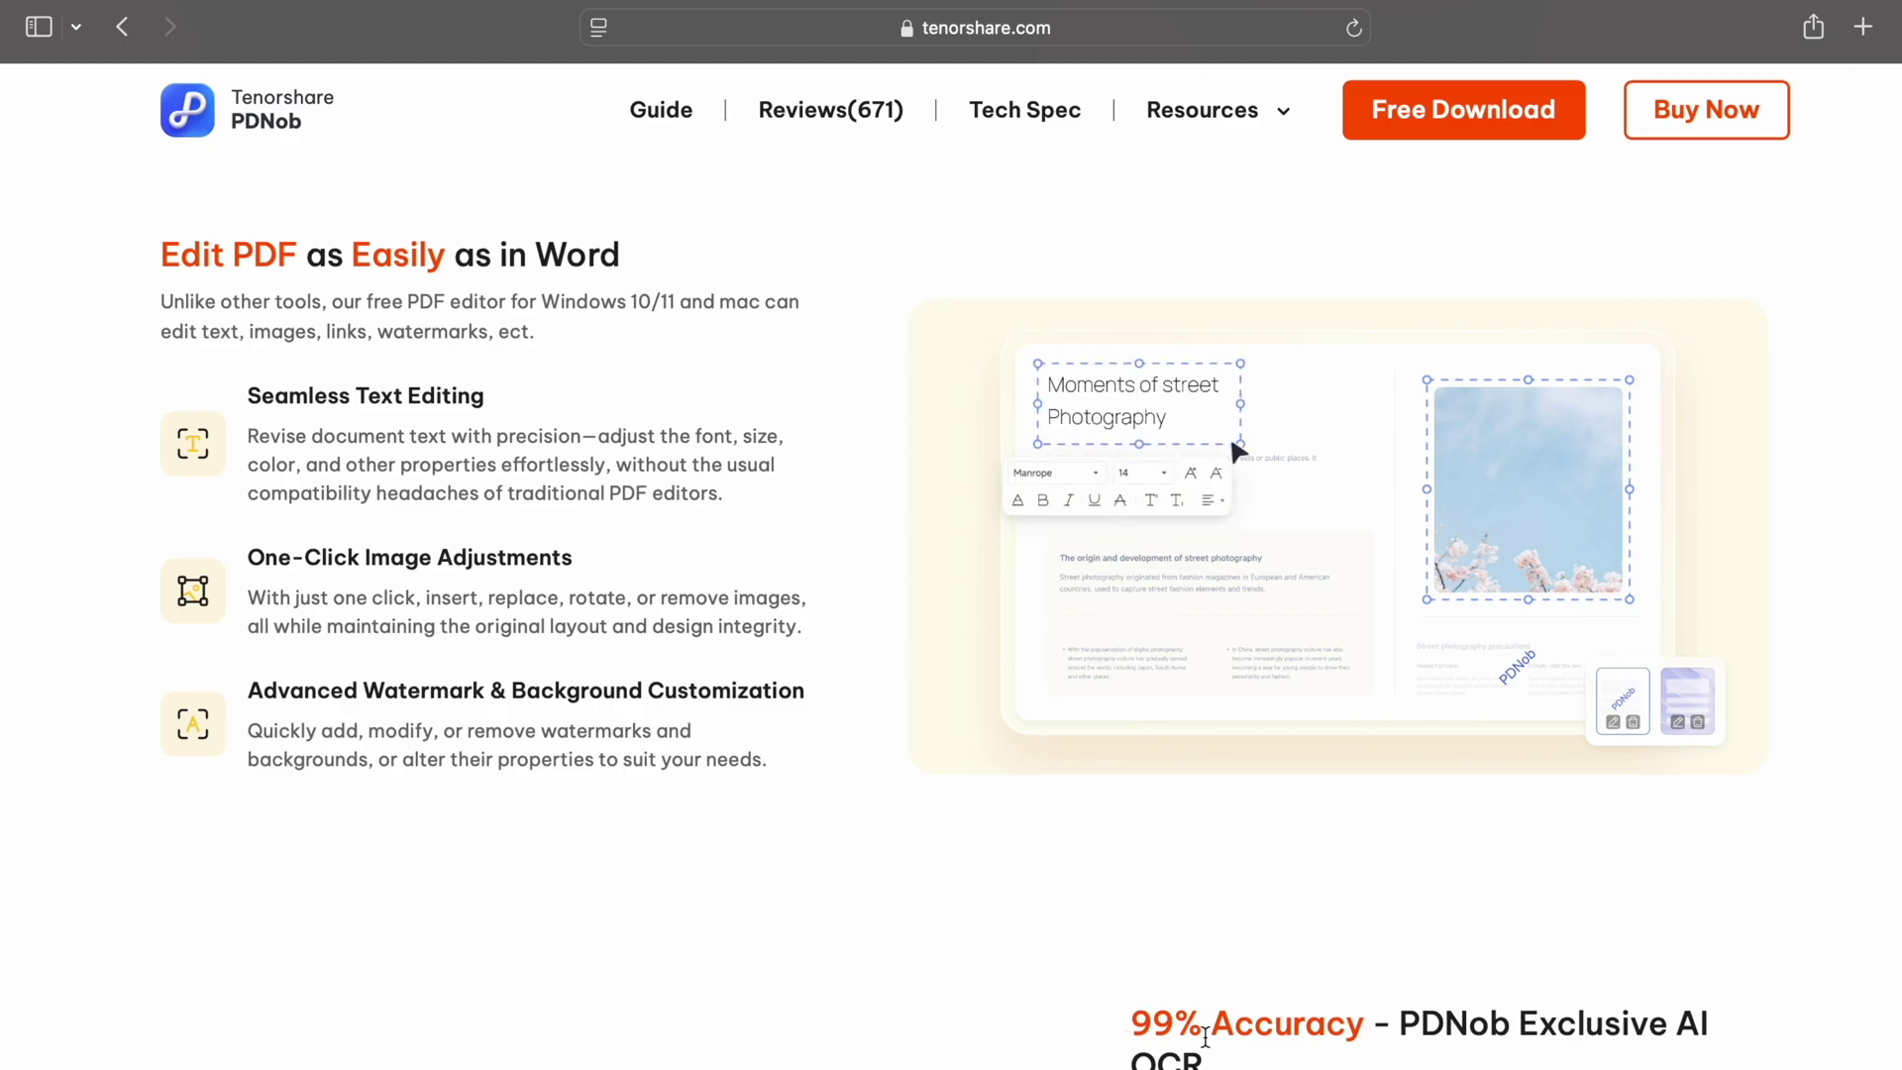
scroll(1119, 967, "down", 6)
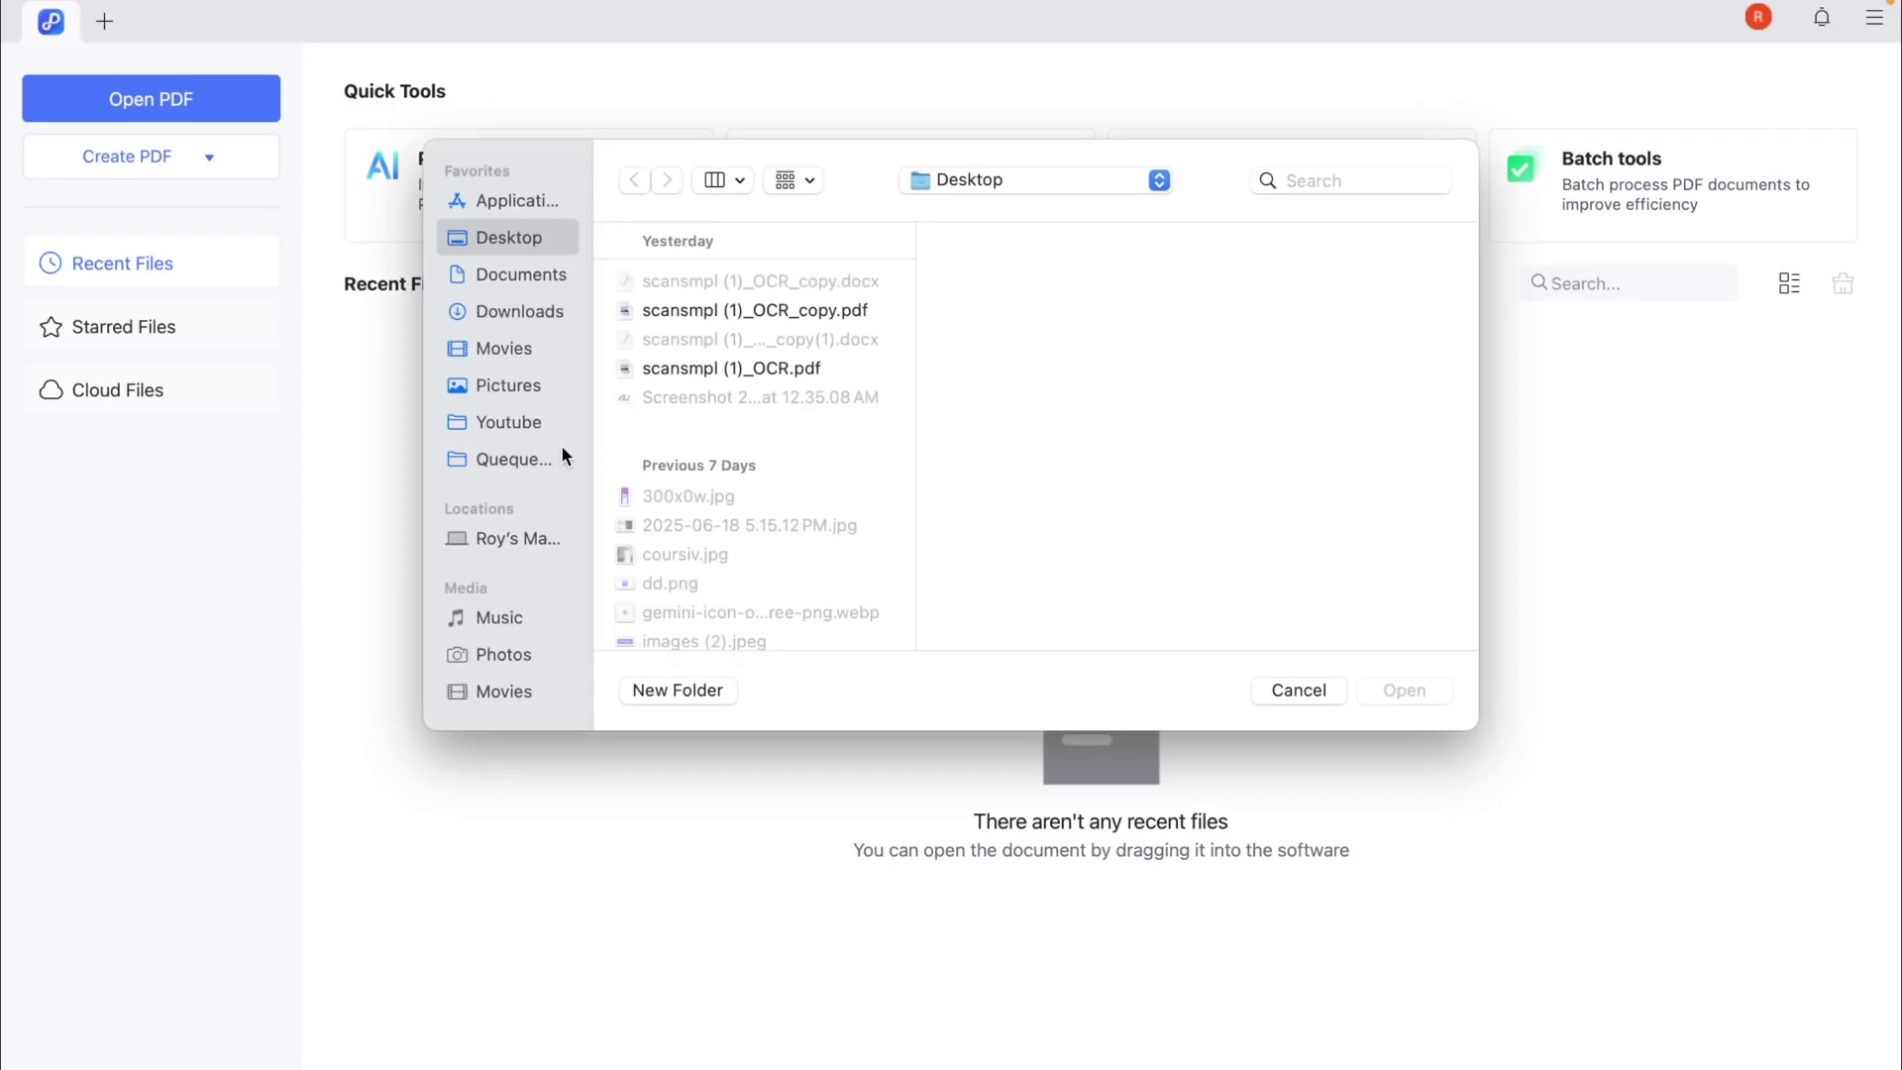
Open 1988A+A___190__353E.pdf from the Pictures folder in PDNob
left_click(507, 386)
left_click(1030, 281)
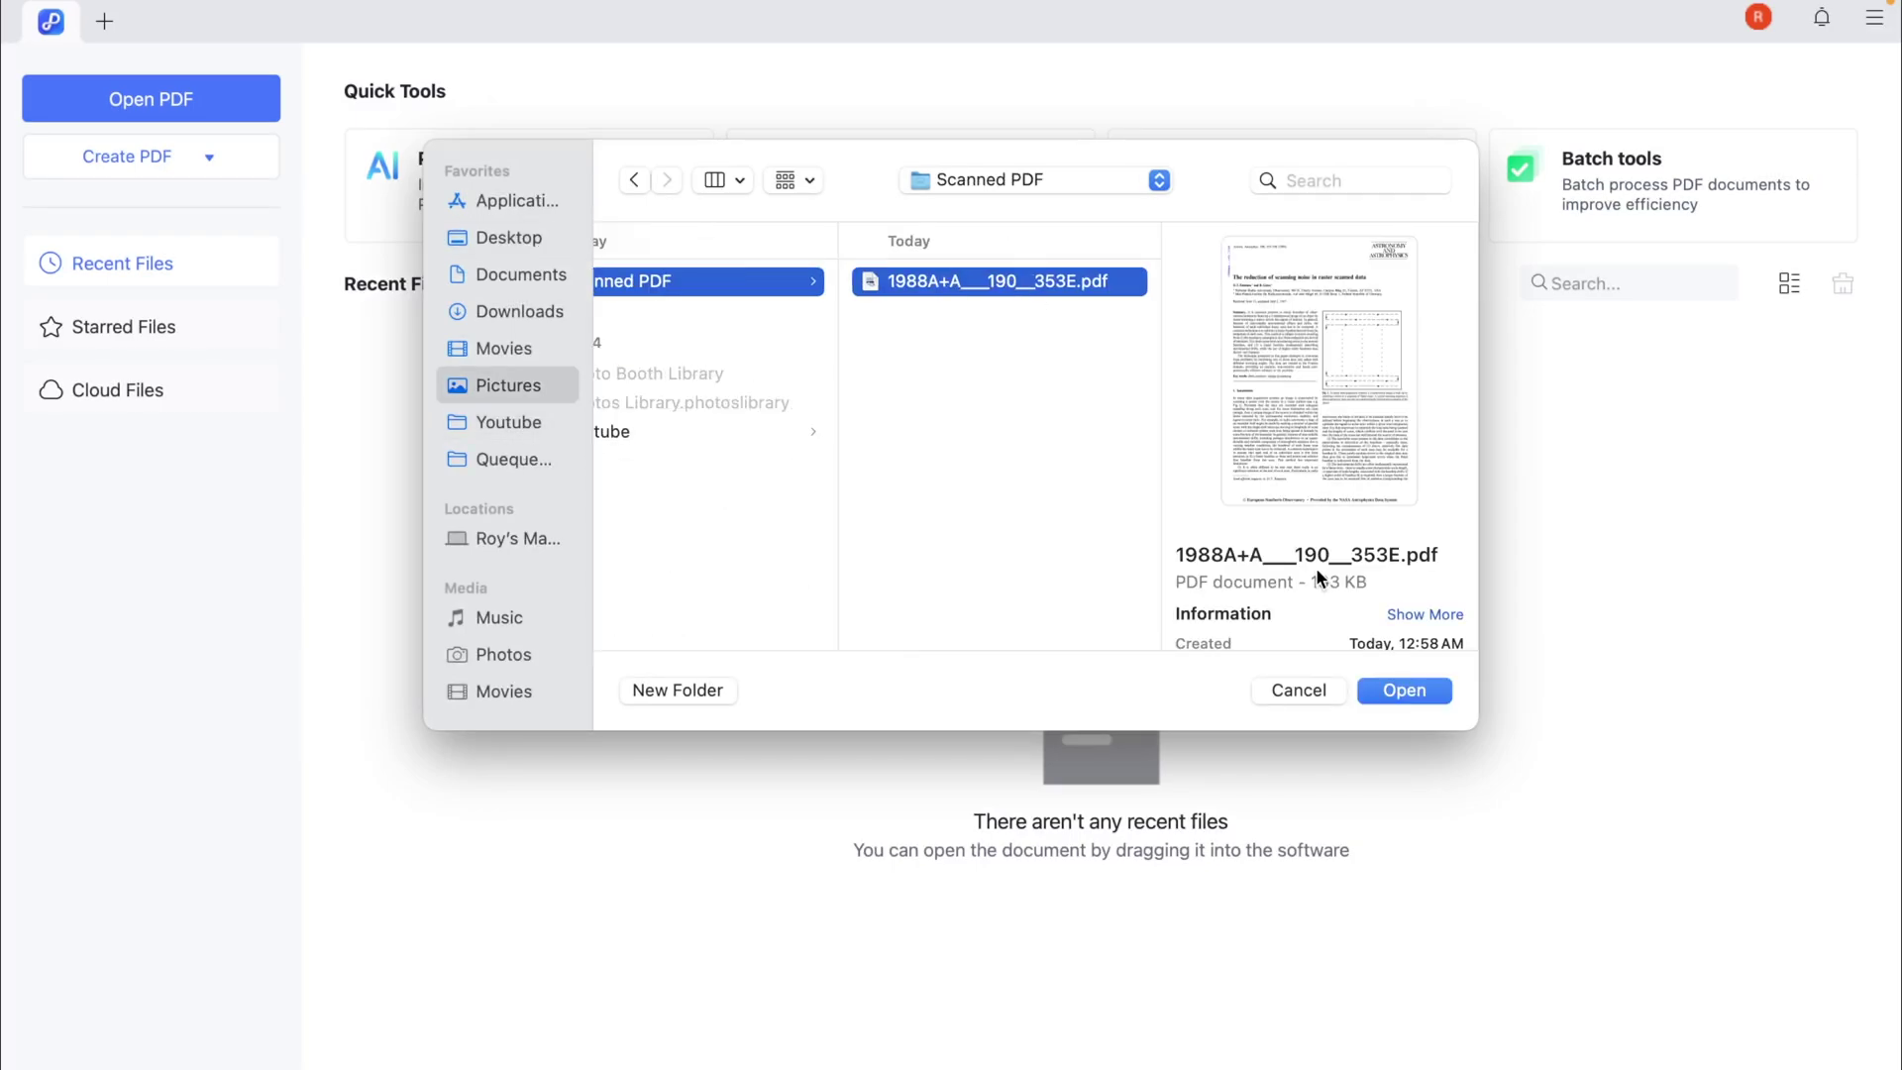
left_click(1418, 695)
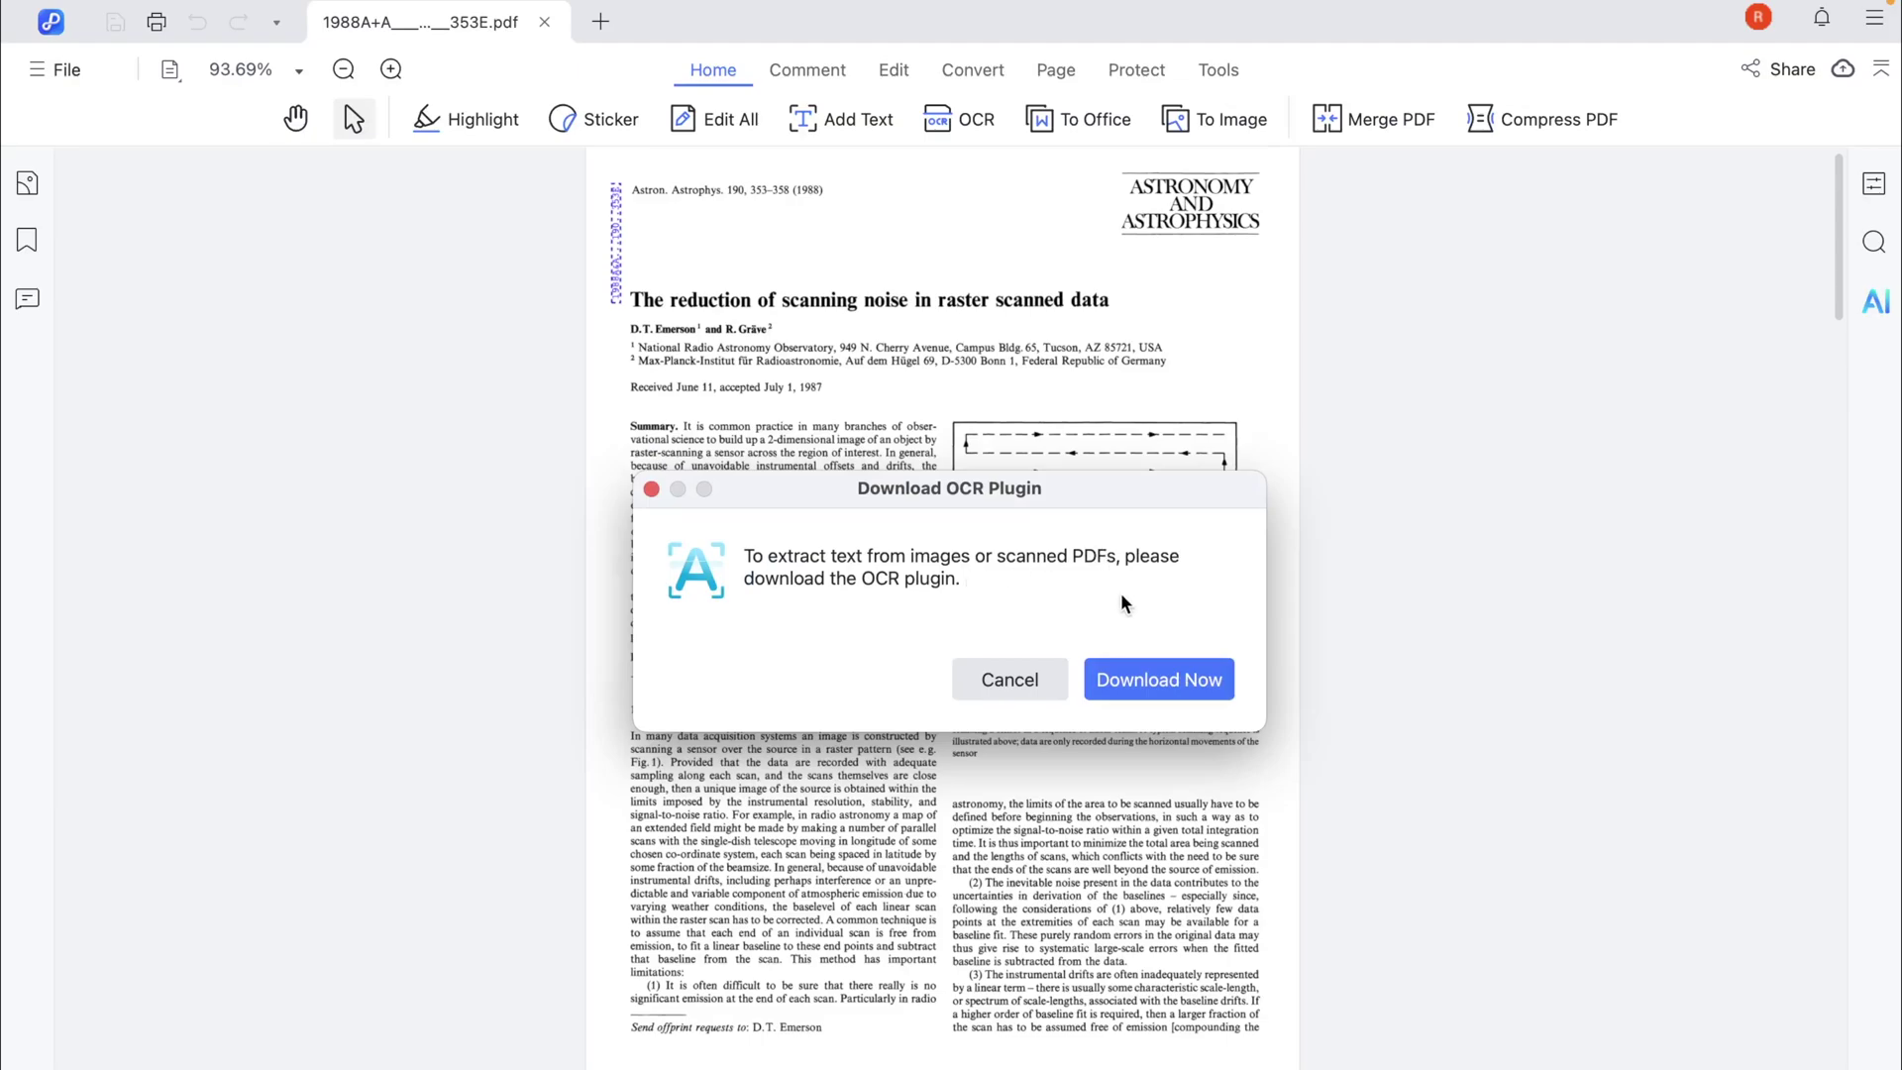
Download the OCR plugin, then OCR all pages as editable text in English
left_click(1147, 684)
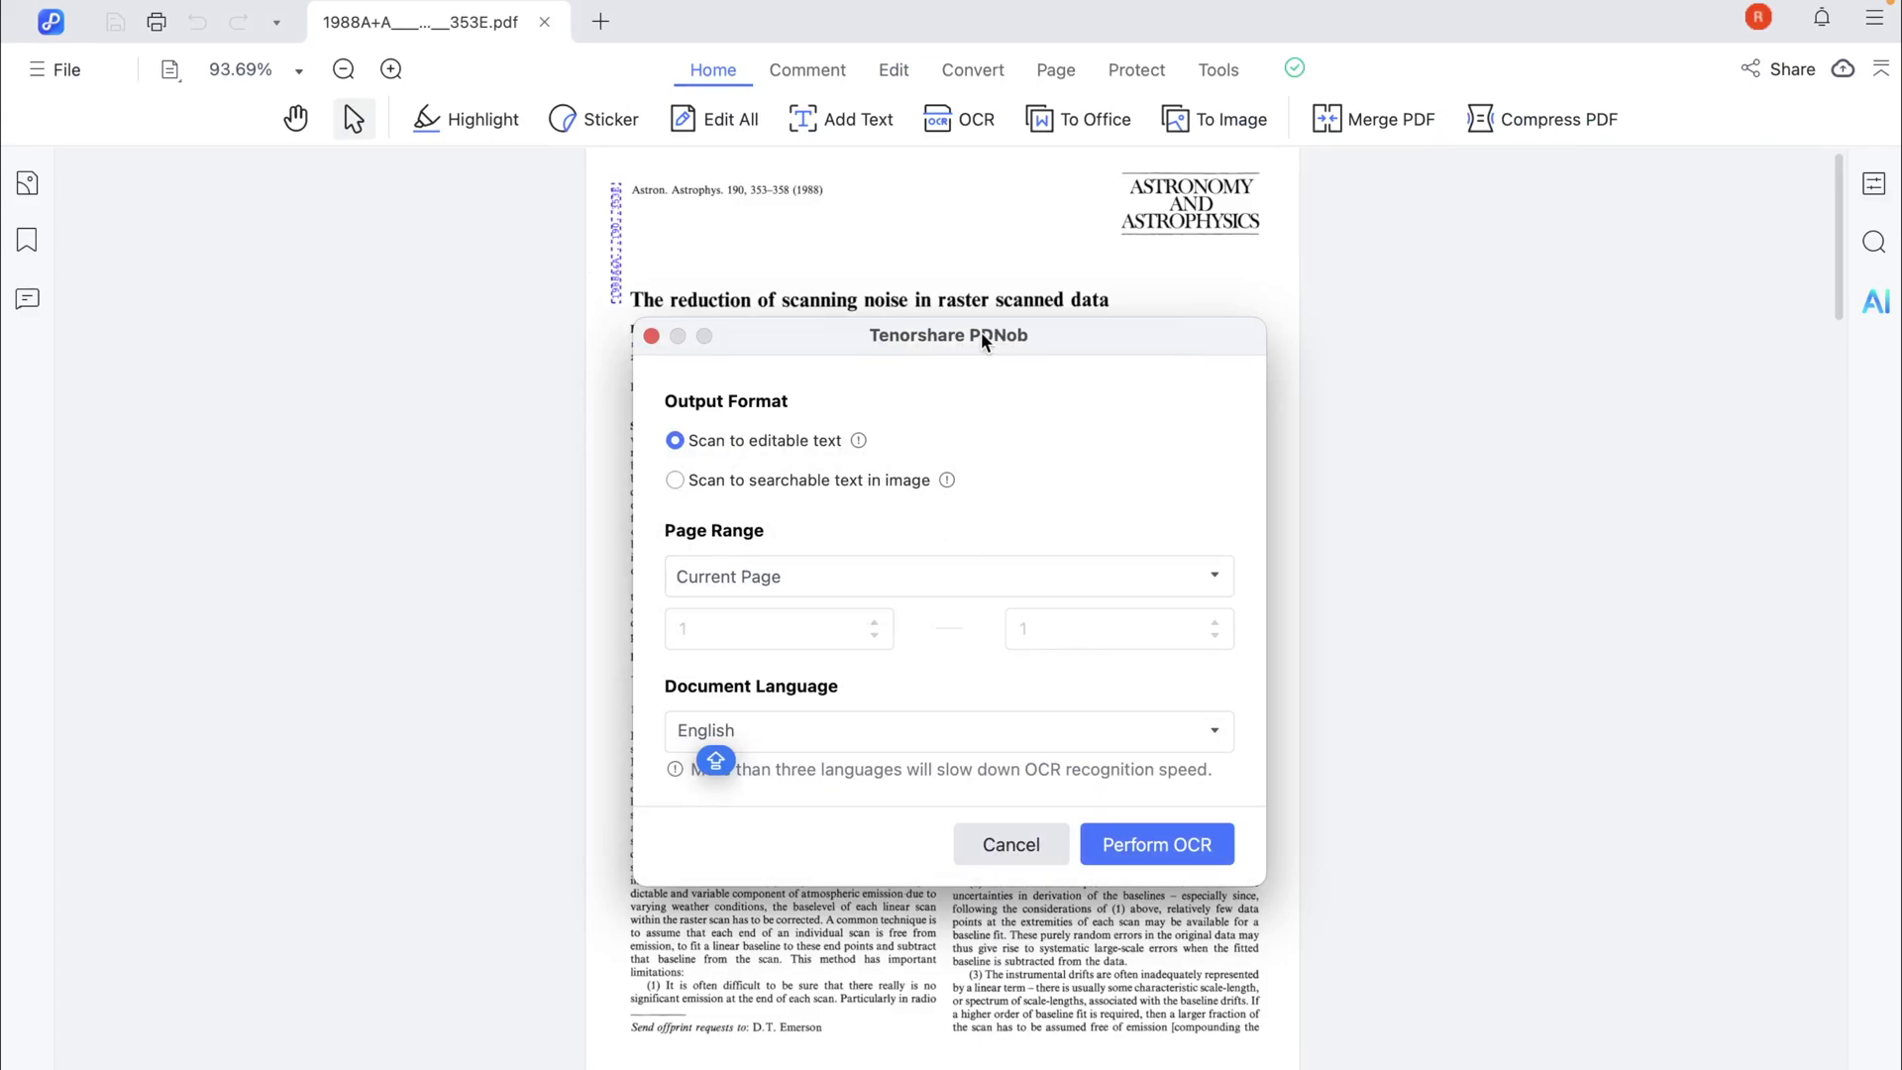
mouse_move(858, 440)
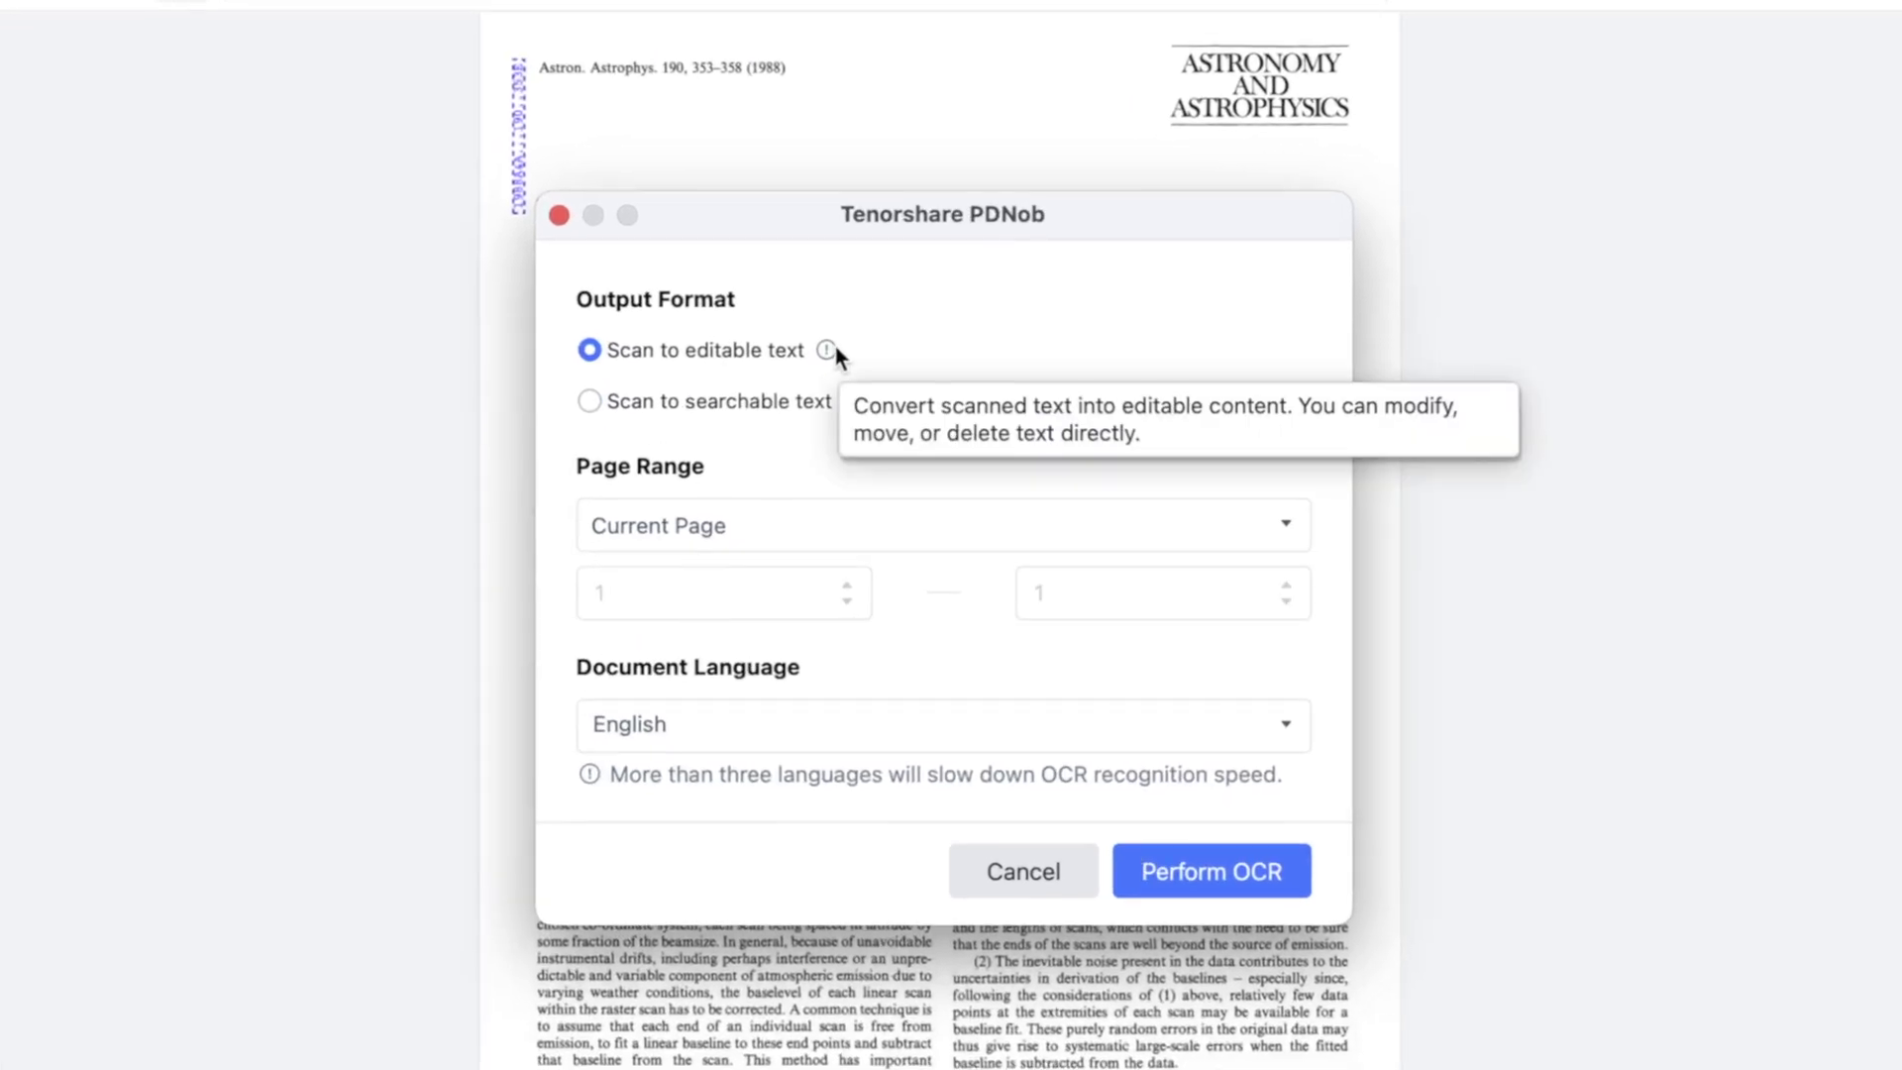
mouse_move(942, 406)
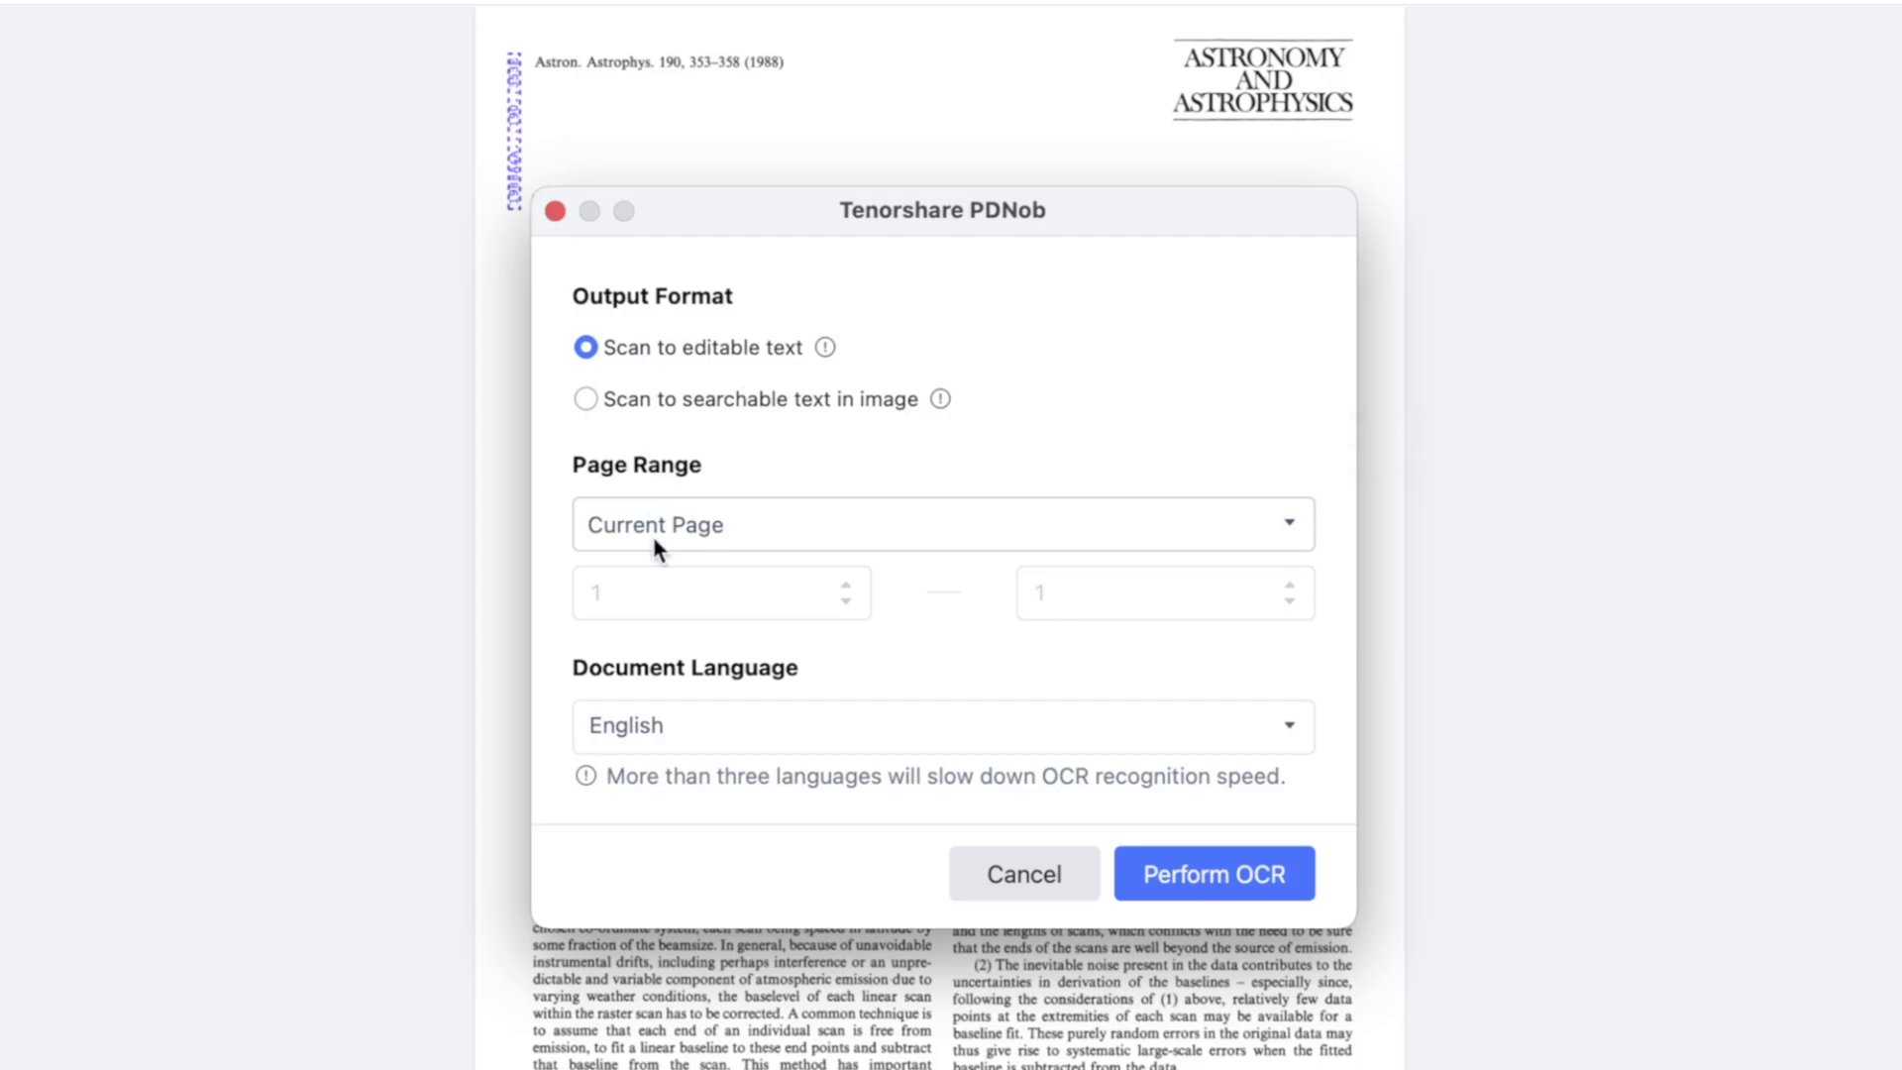
left_click(699, 536)
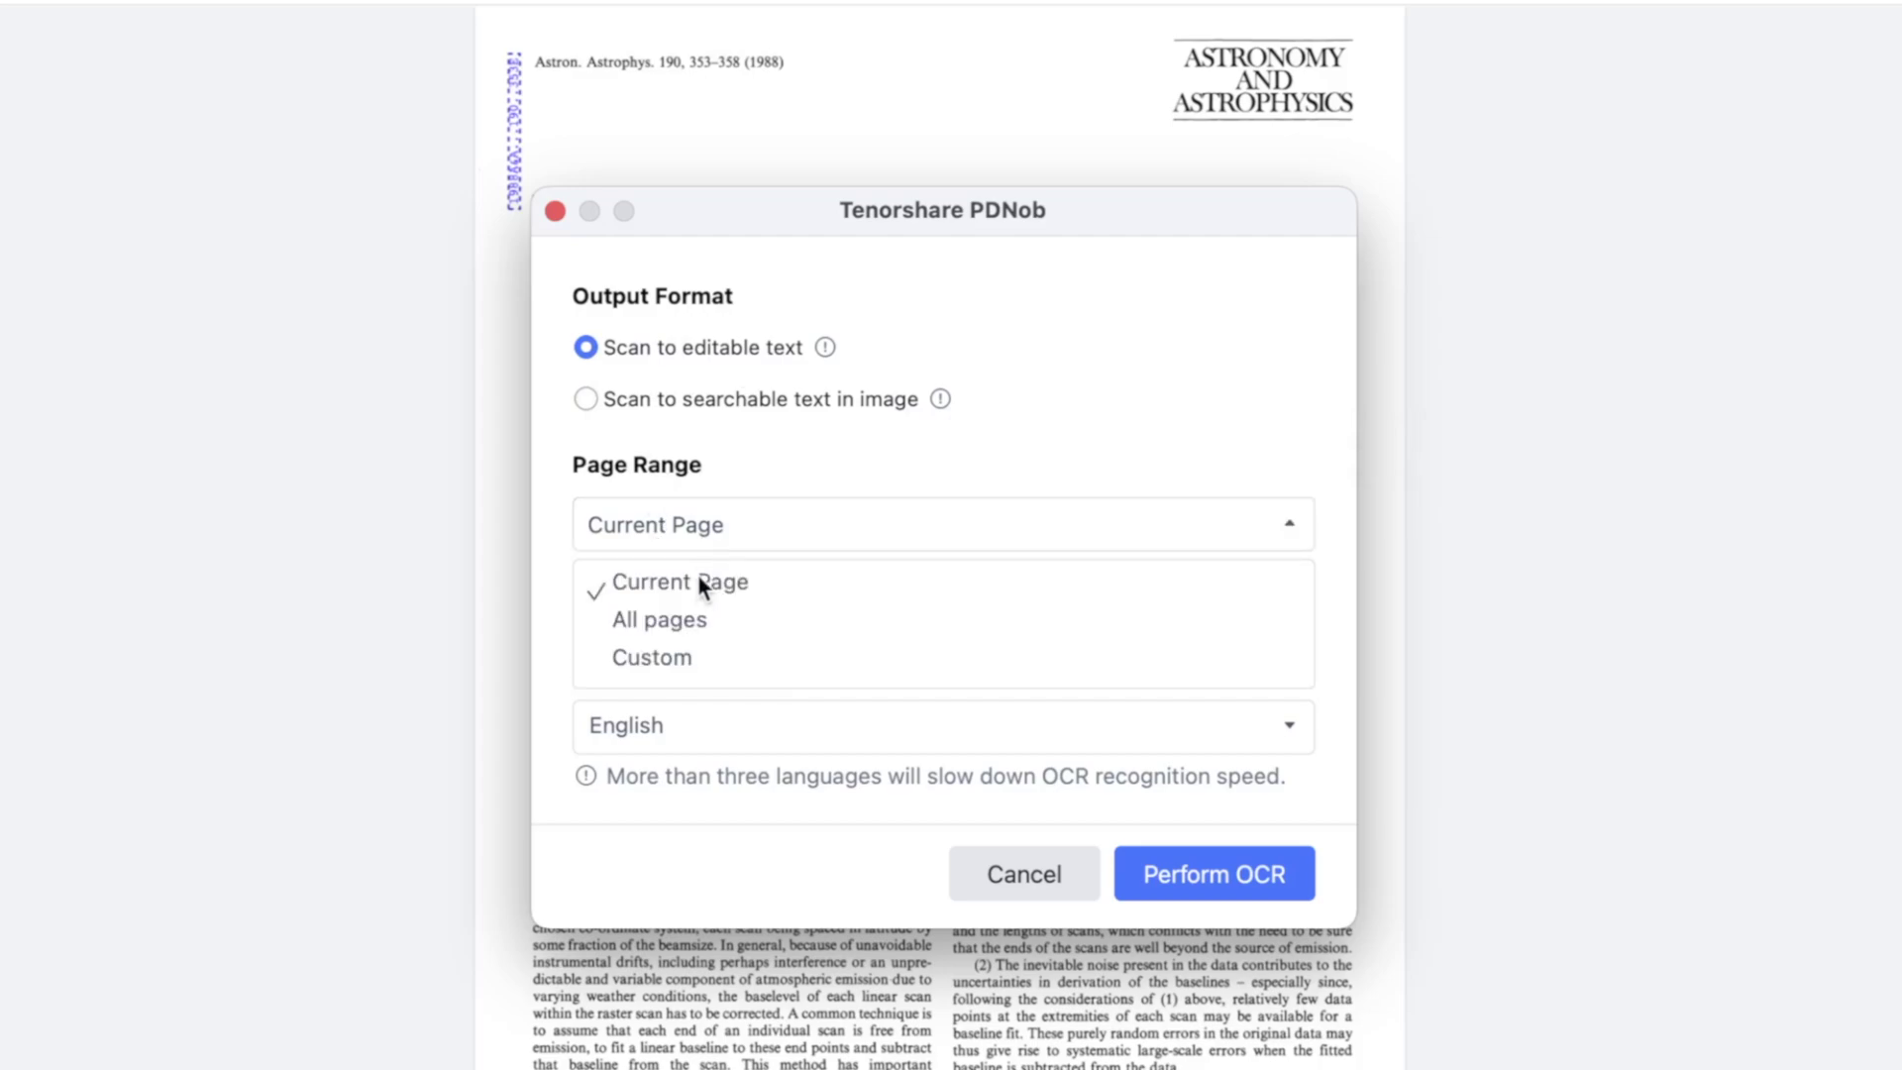
left_click(638, 621)
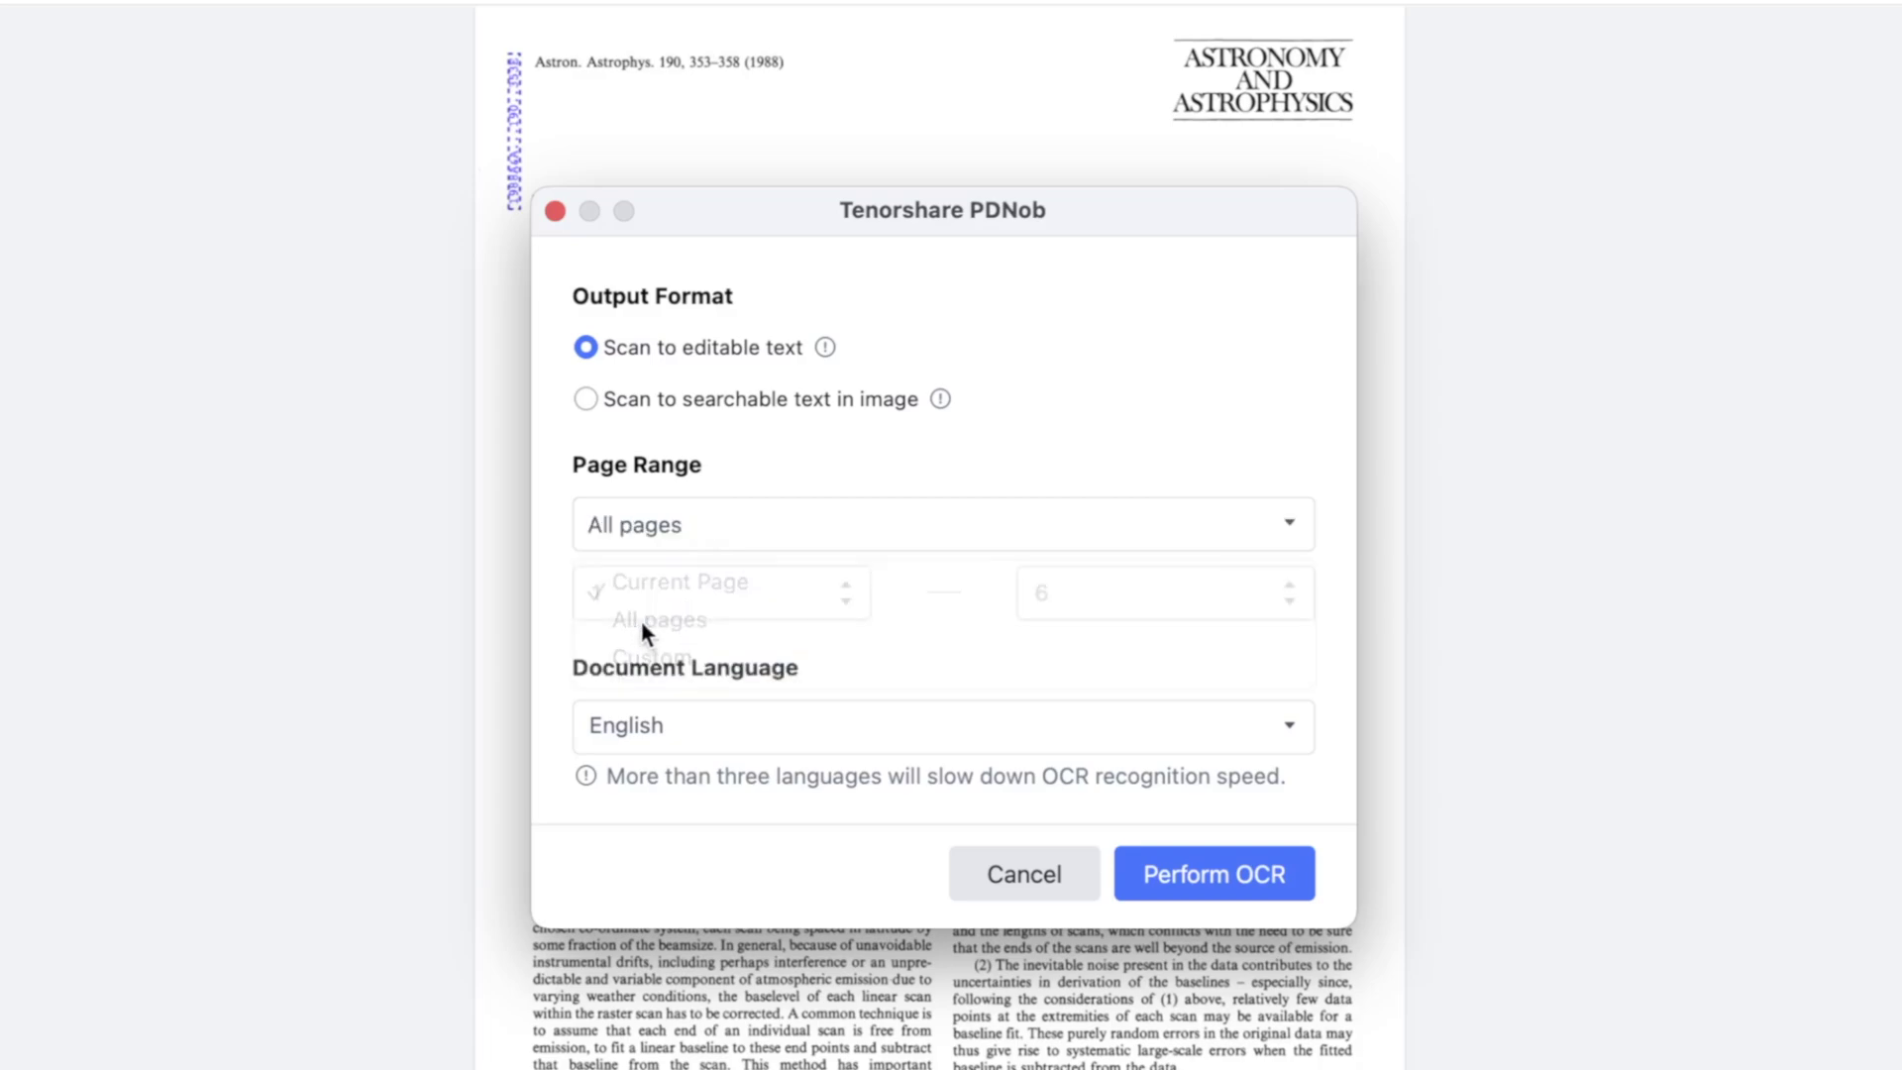
left_click(662, 721)
left_click(828, 644)
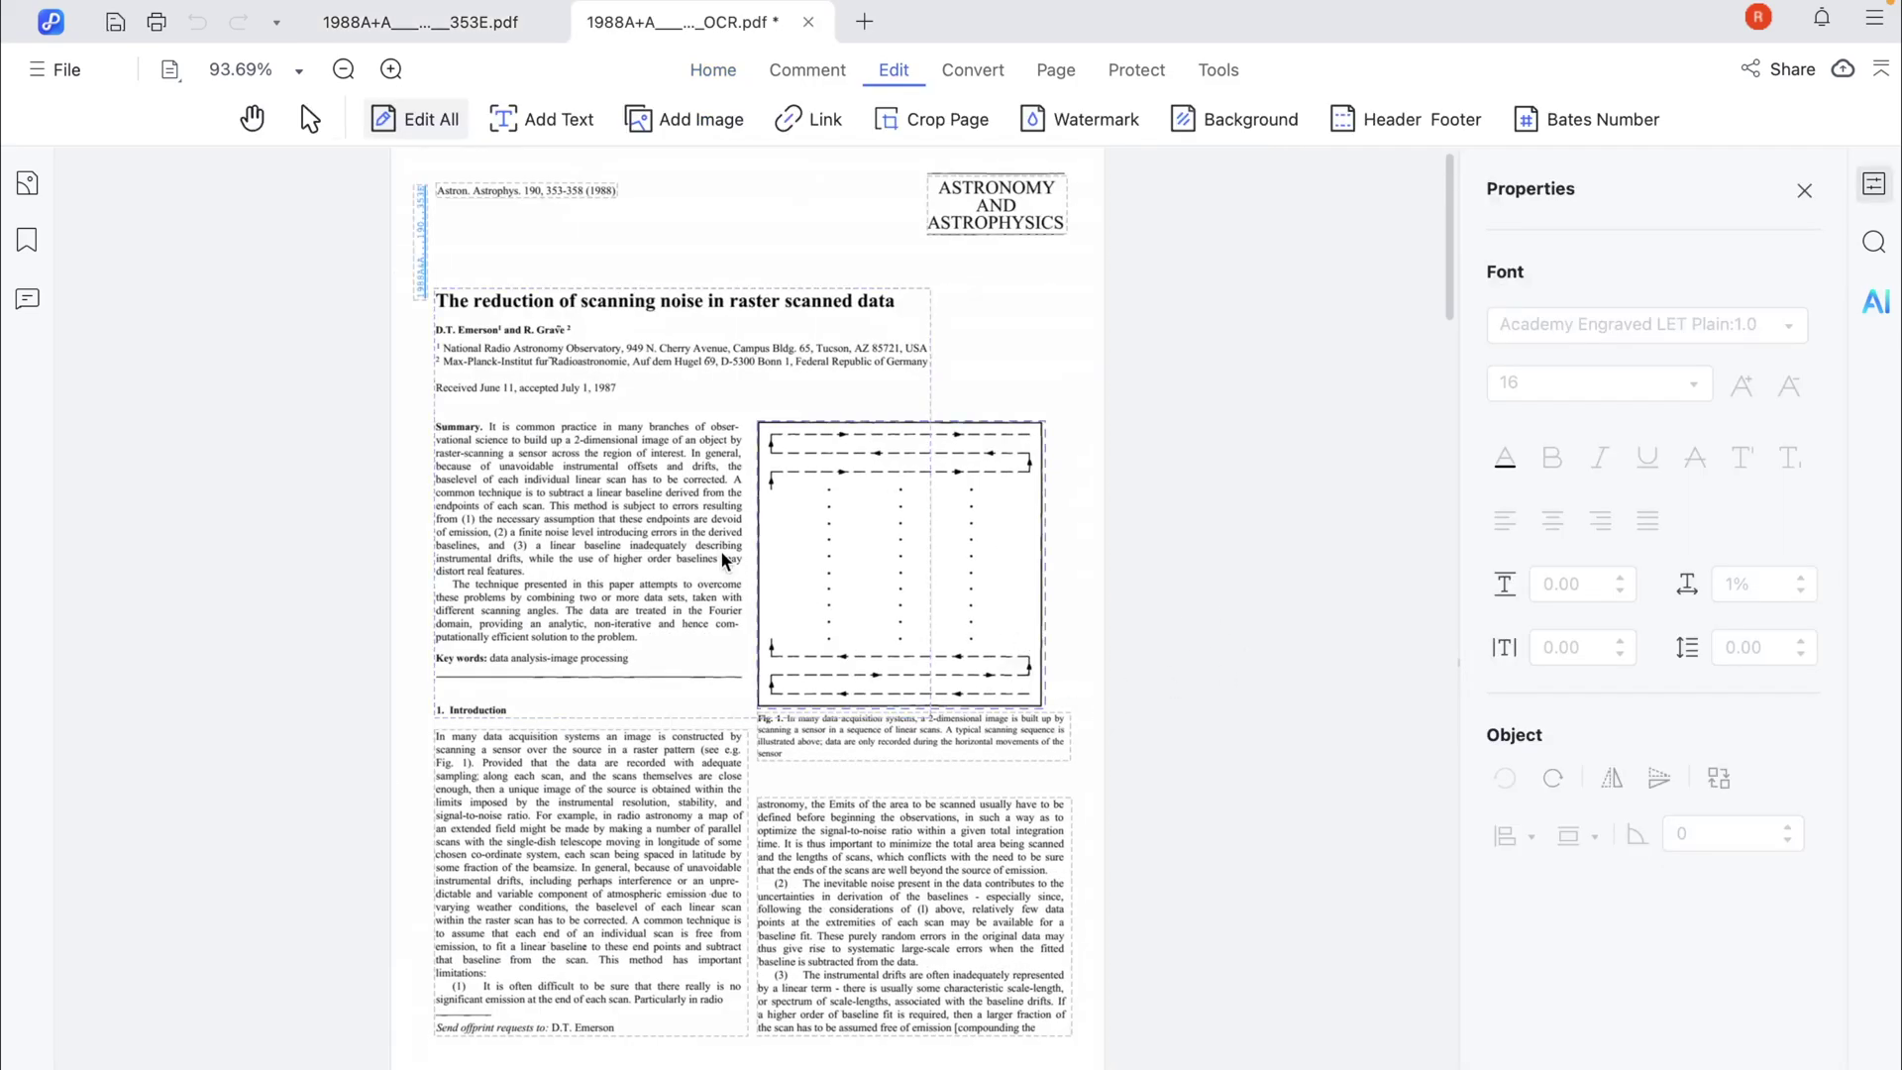
Select the recognised title and abstract text block, then the page's underlying image
left_click(659, 324)
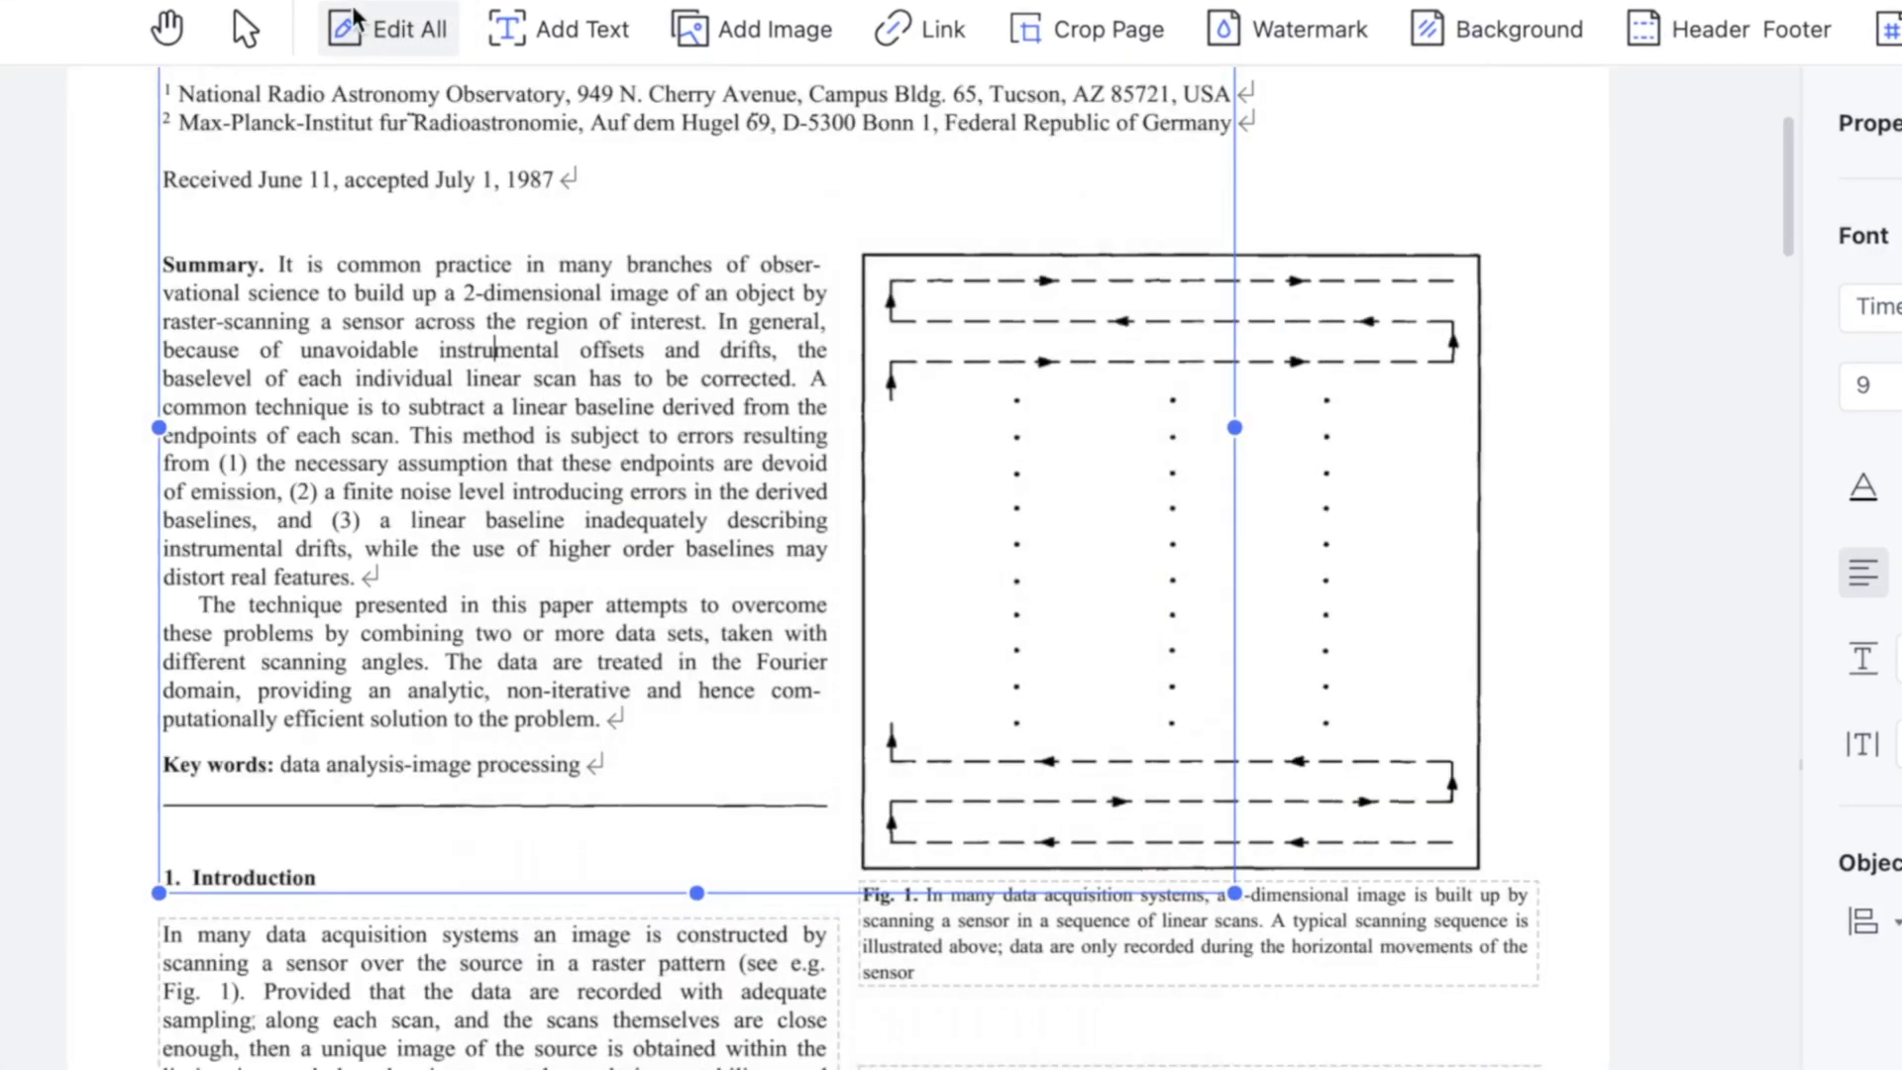
scroll(468, 414, "up", 1)
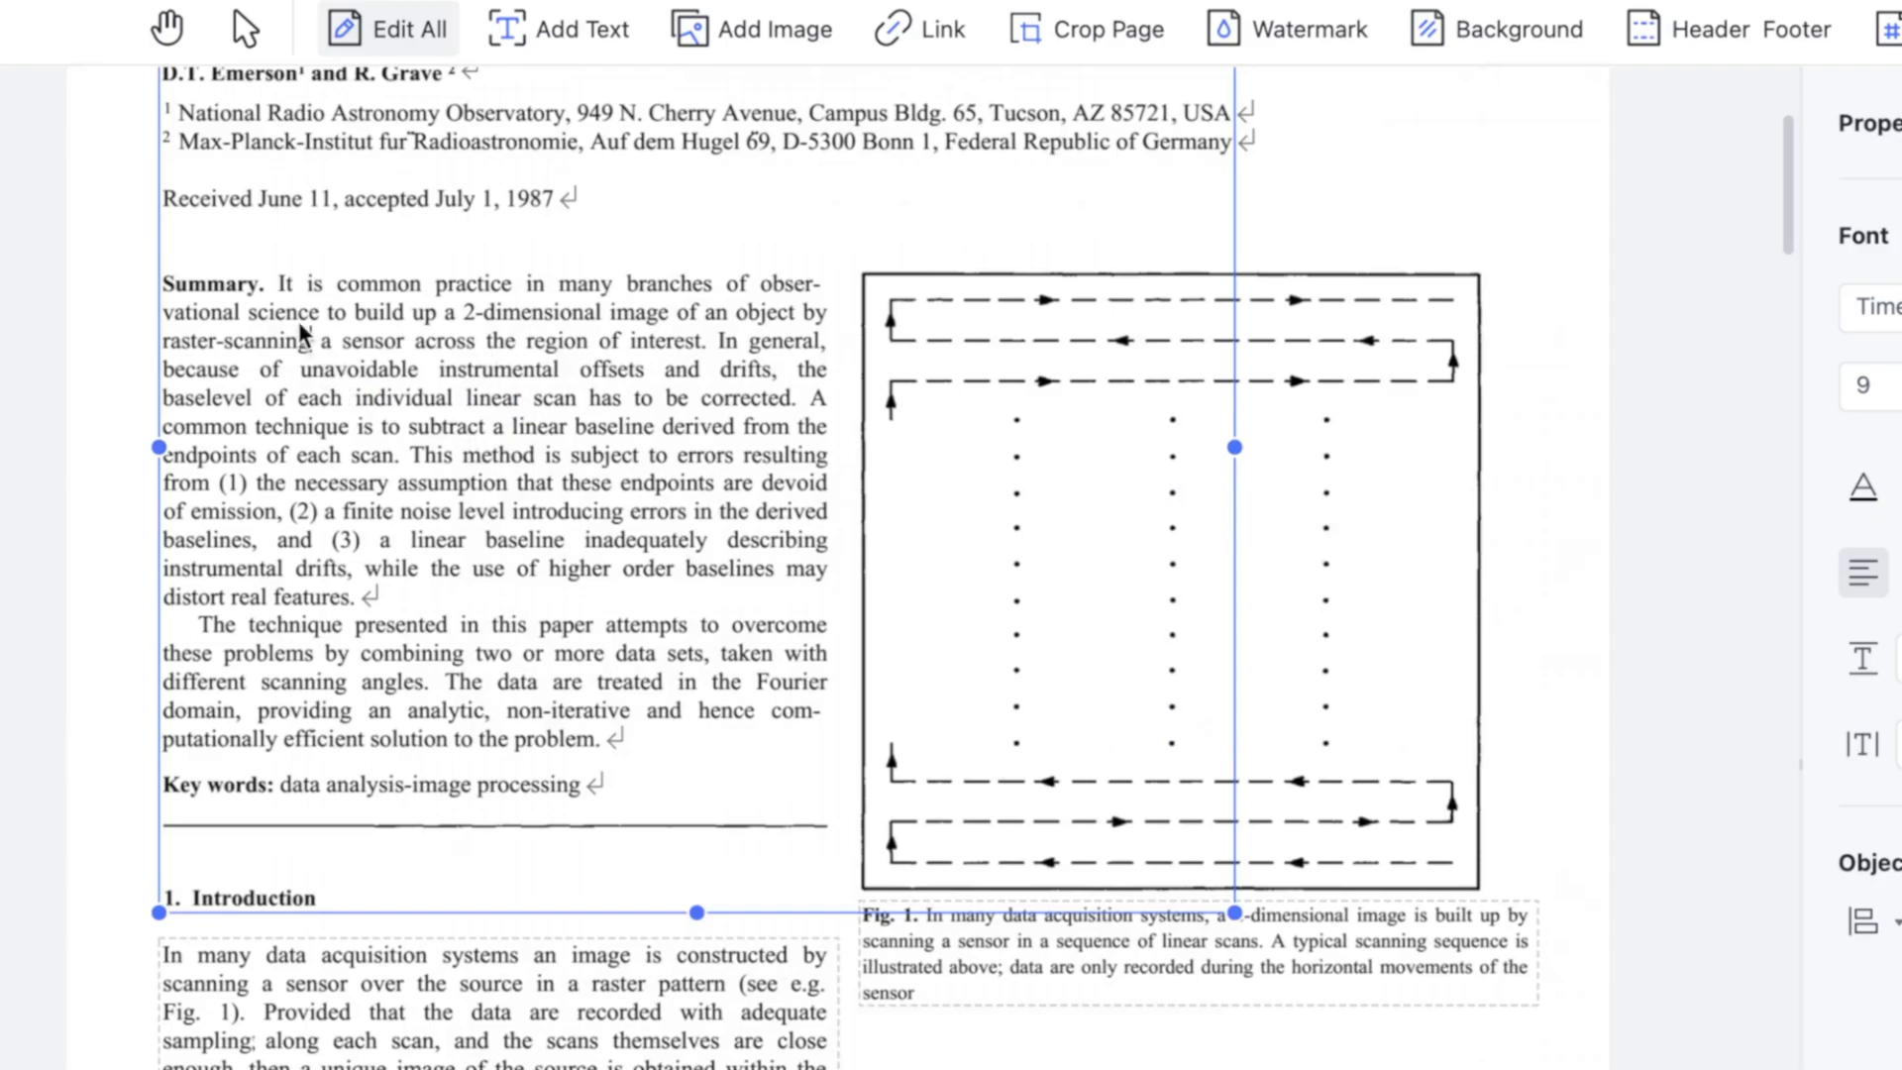
left_click_drag(289, 315, 413, 402)
left_click(263, 284)
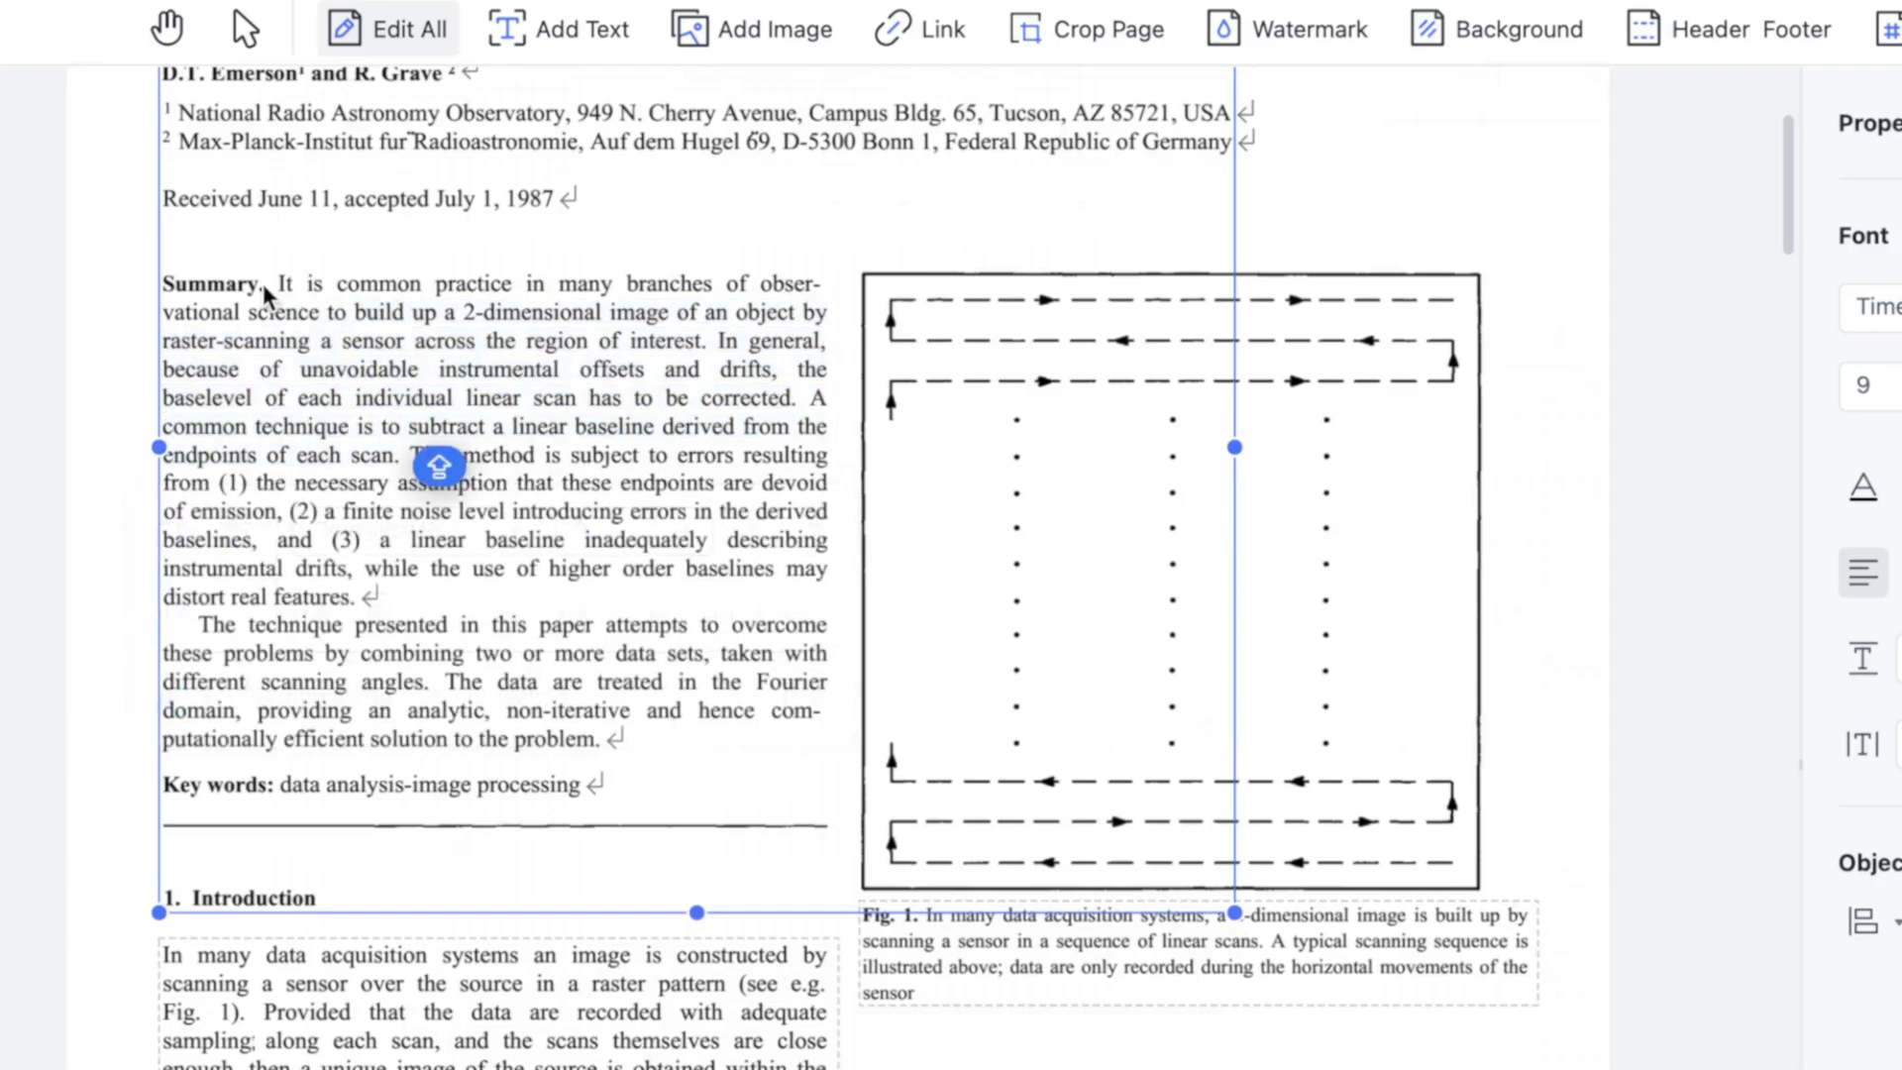
left_click(258, 281)
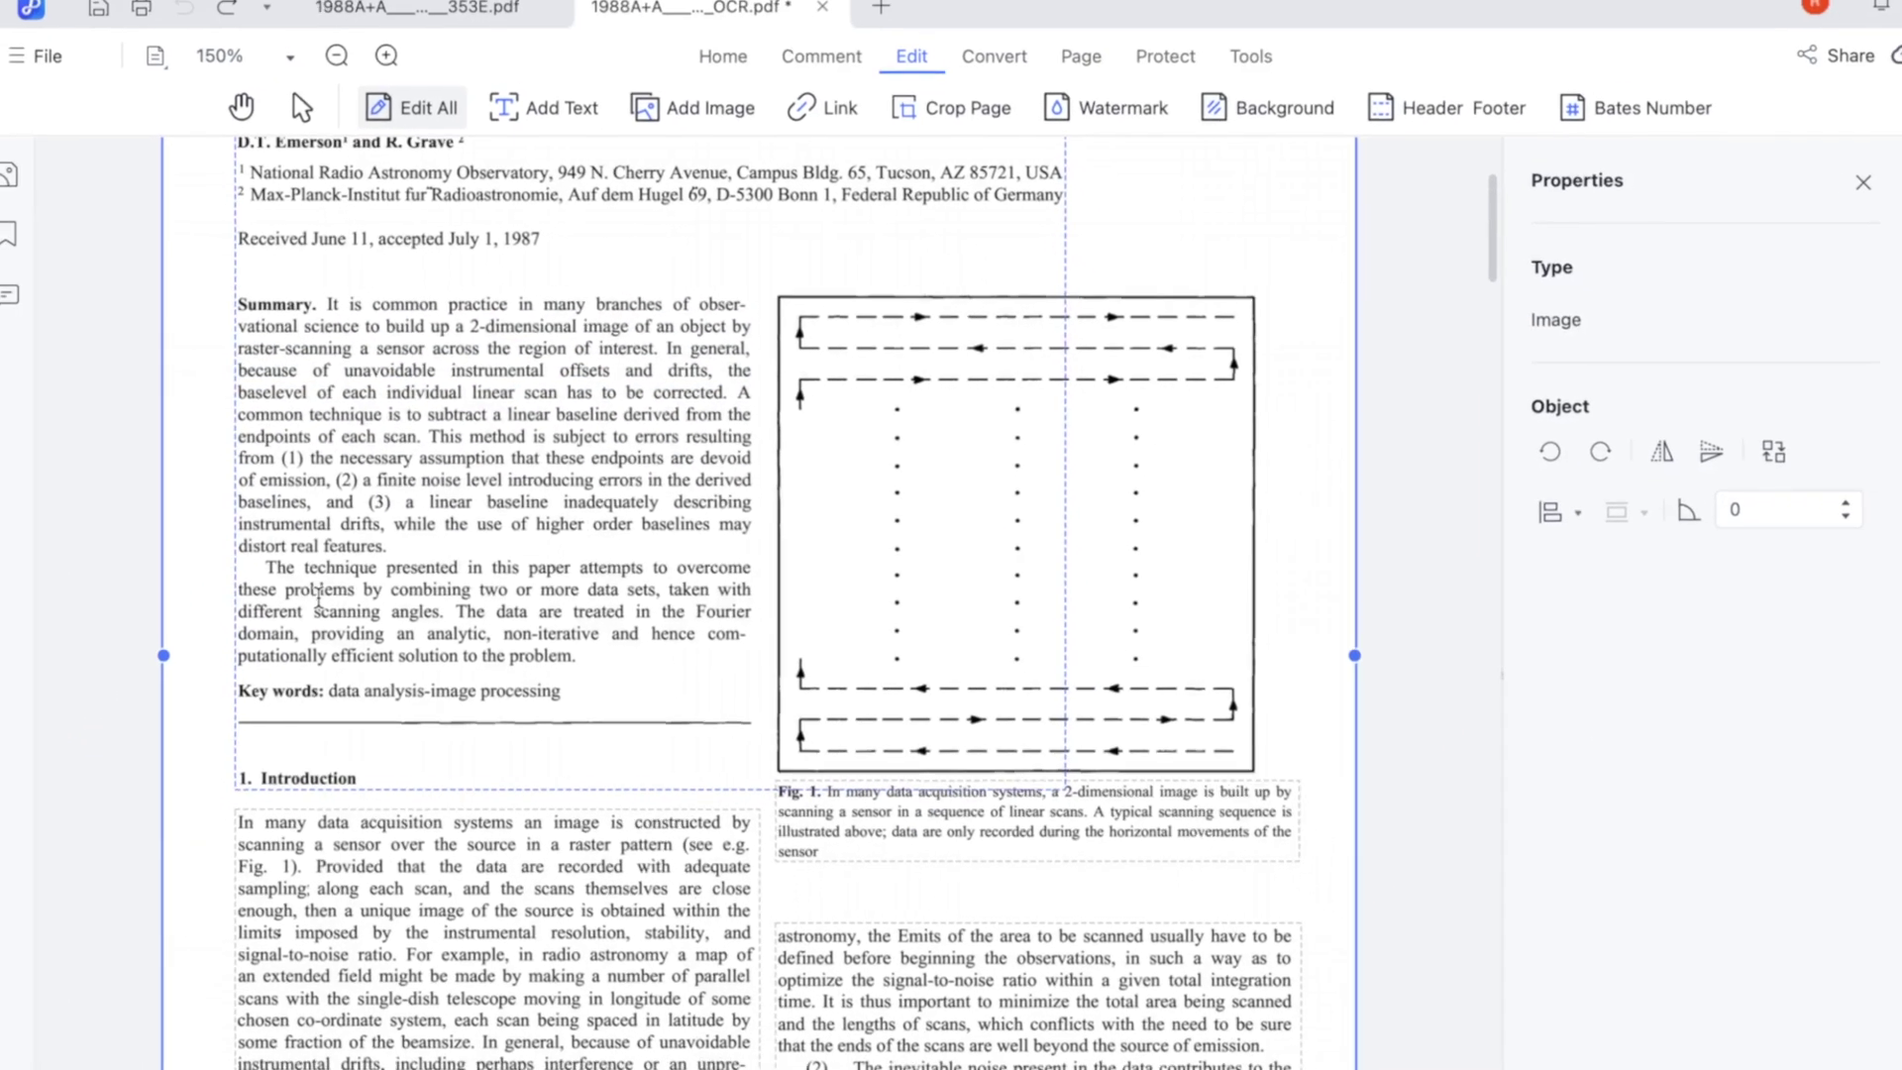
Select the Fig. 2 contour map, figure-e schematic, Fig. 4 diagram and figure-f map images
scroll(286, 657, "down", 15)
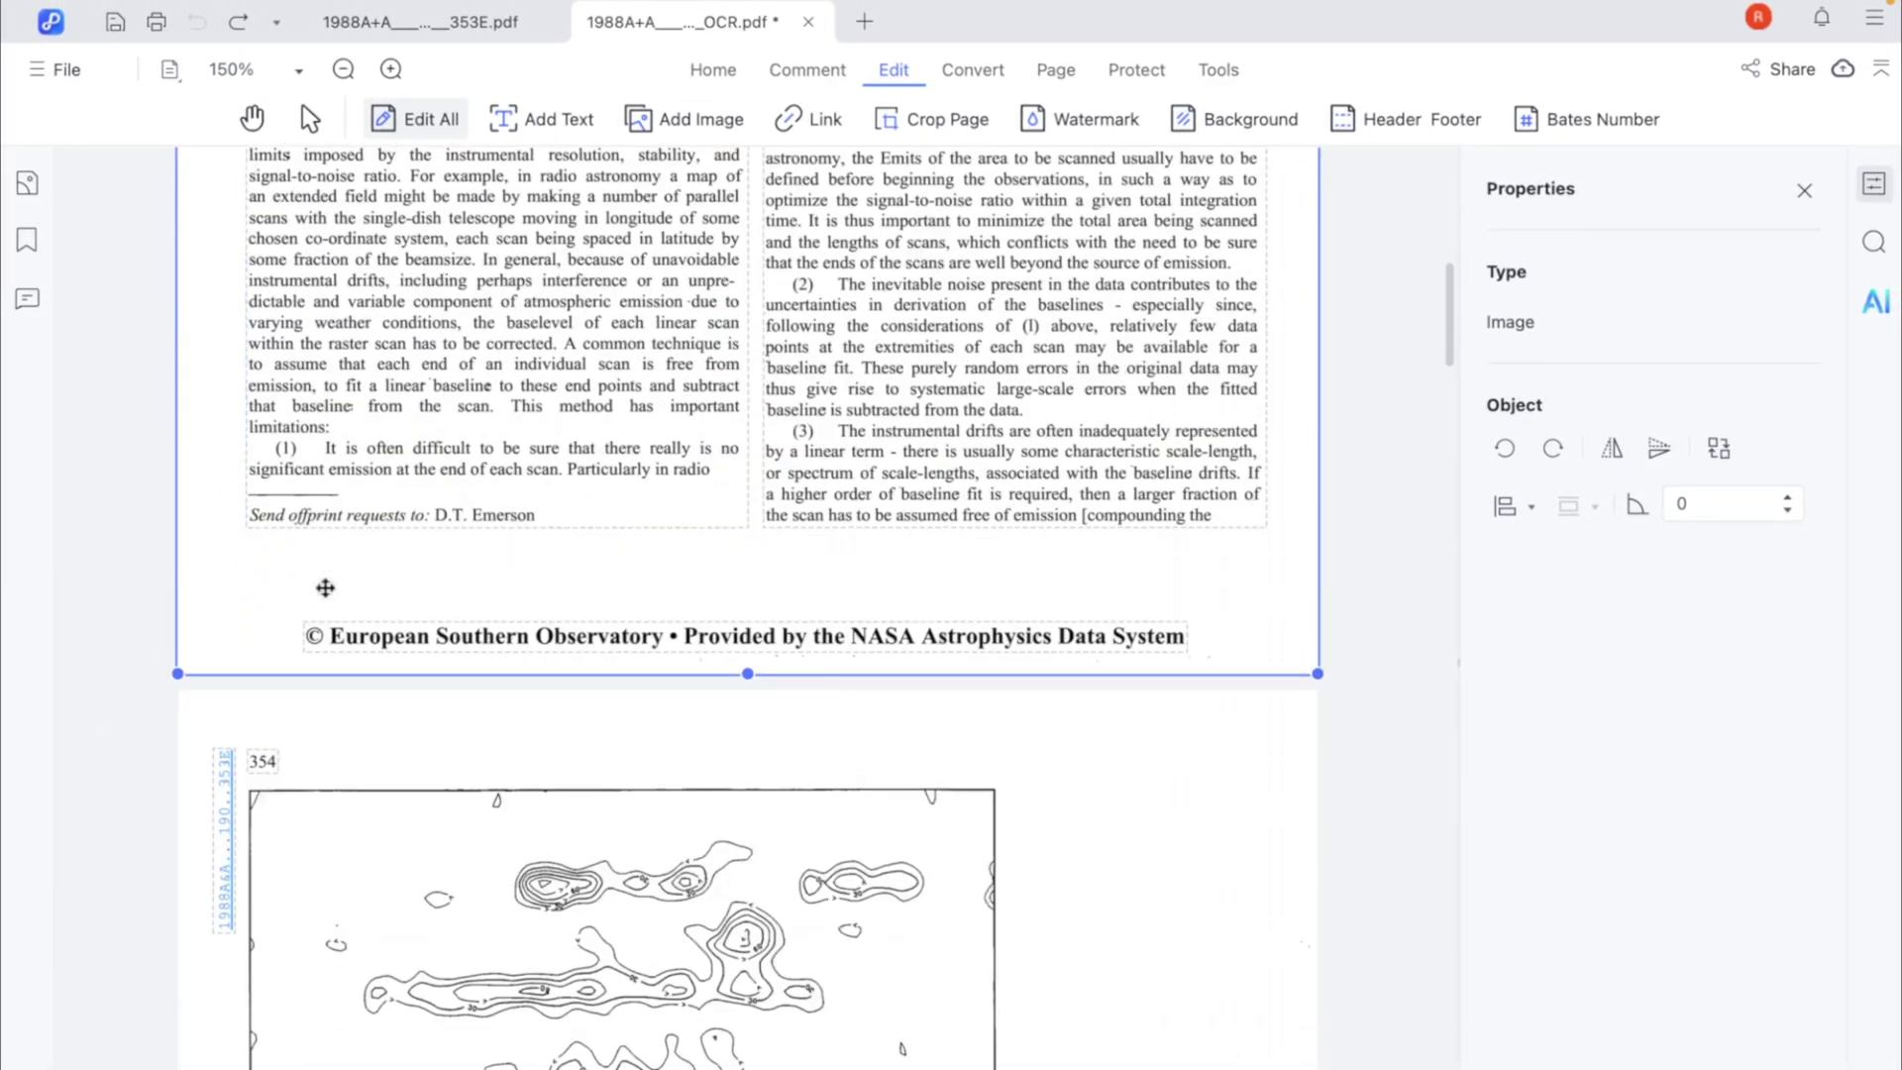
left_click(616, 461)
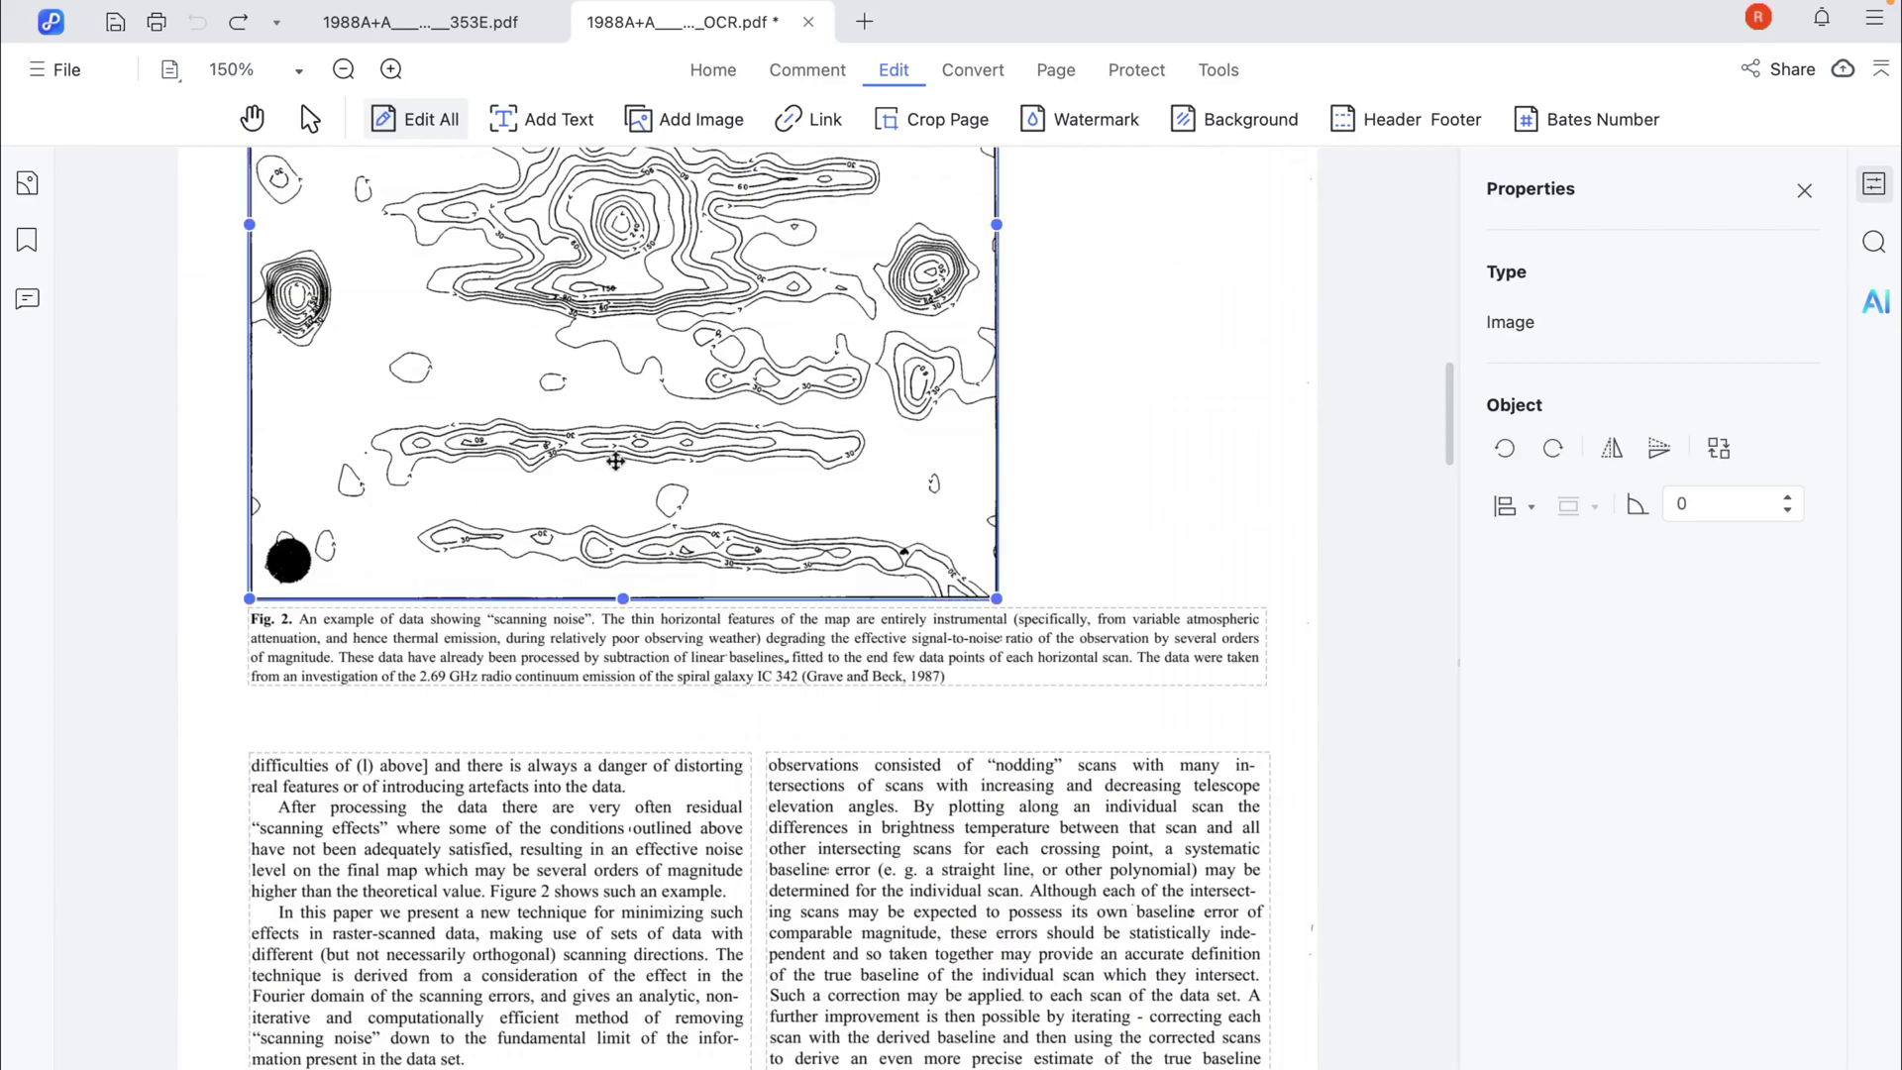
scroll(617, 461, "down", 10)
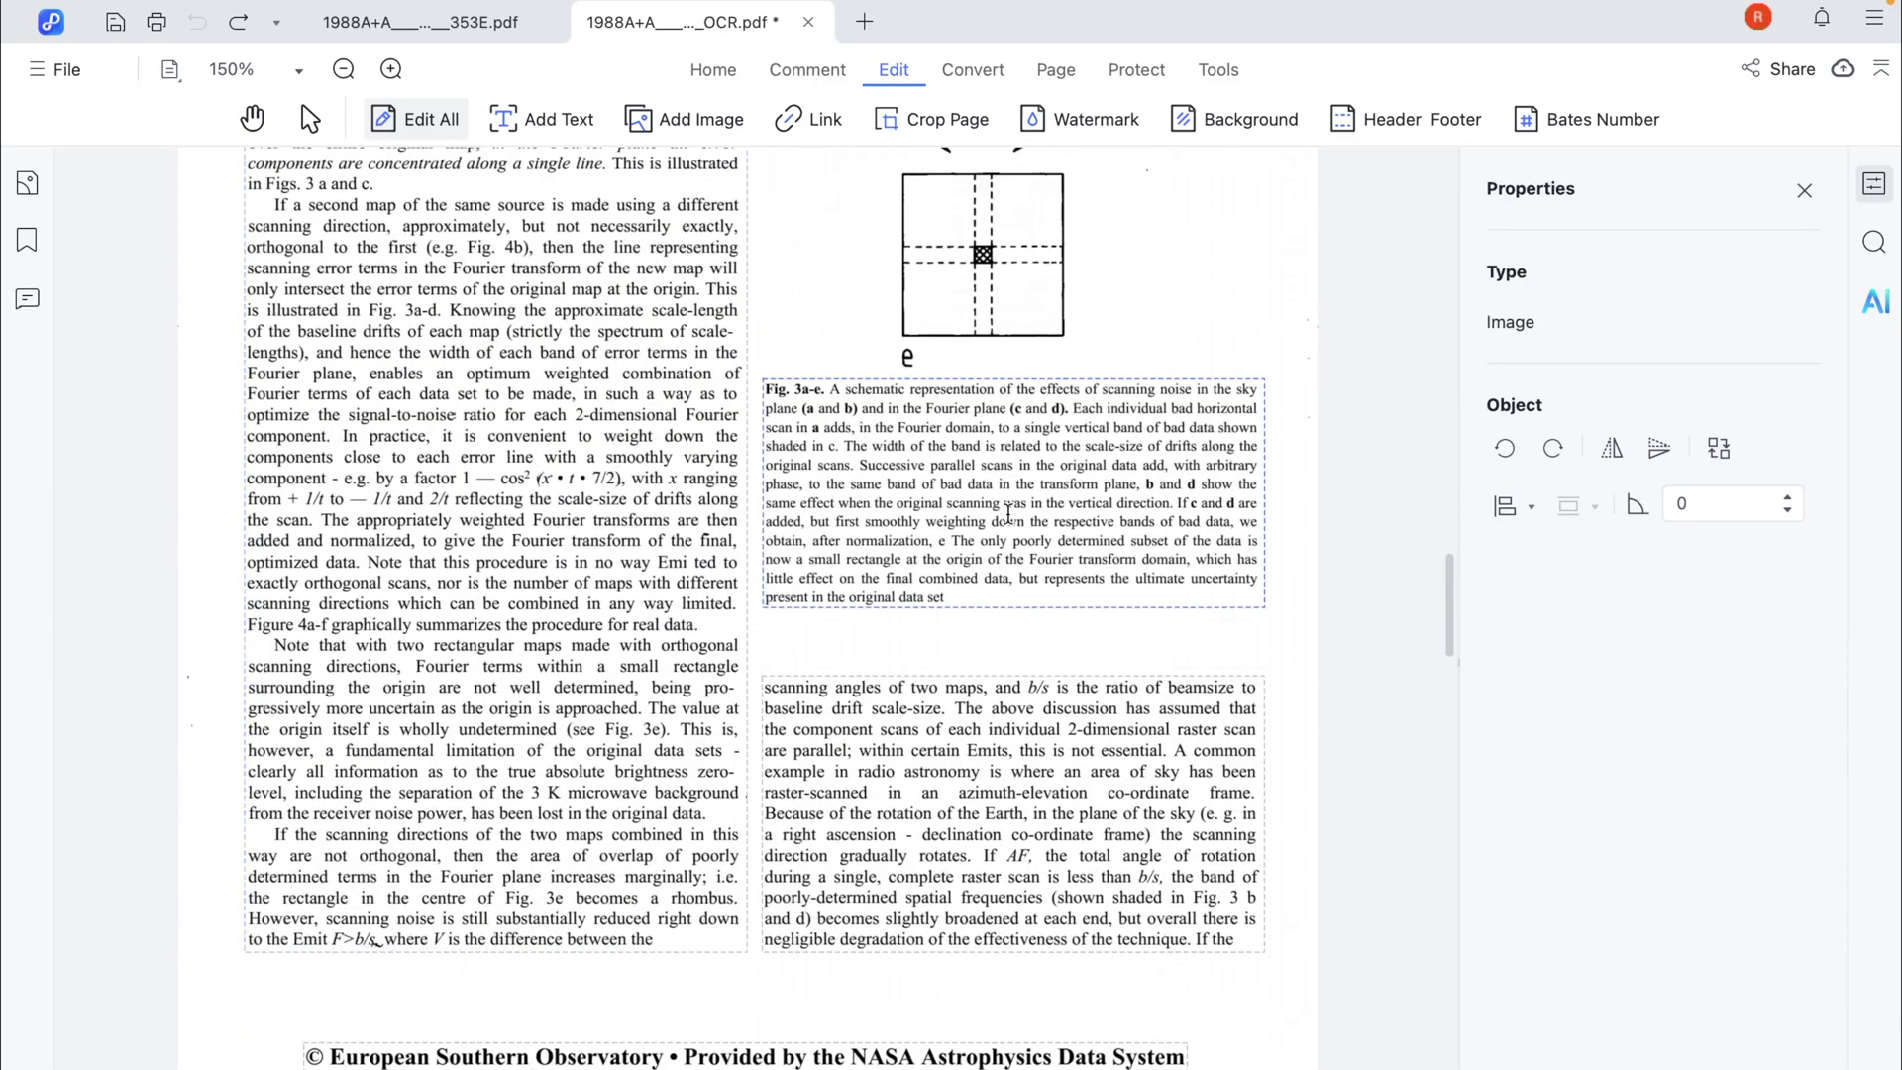
scroll(1009, 514, "up", 1)
left_click(975, 309)
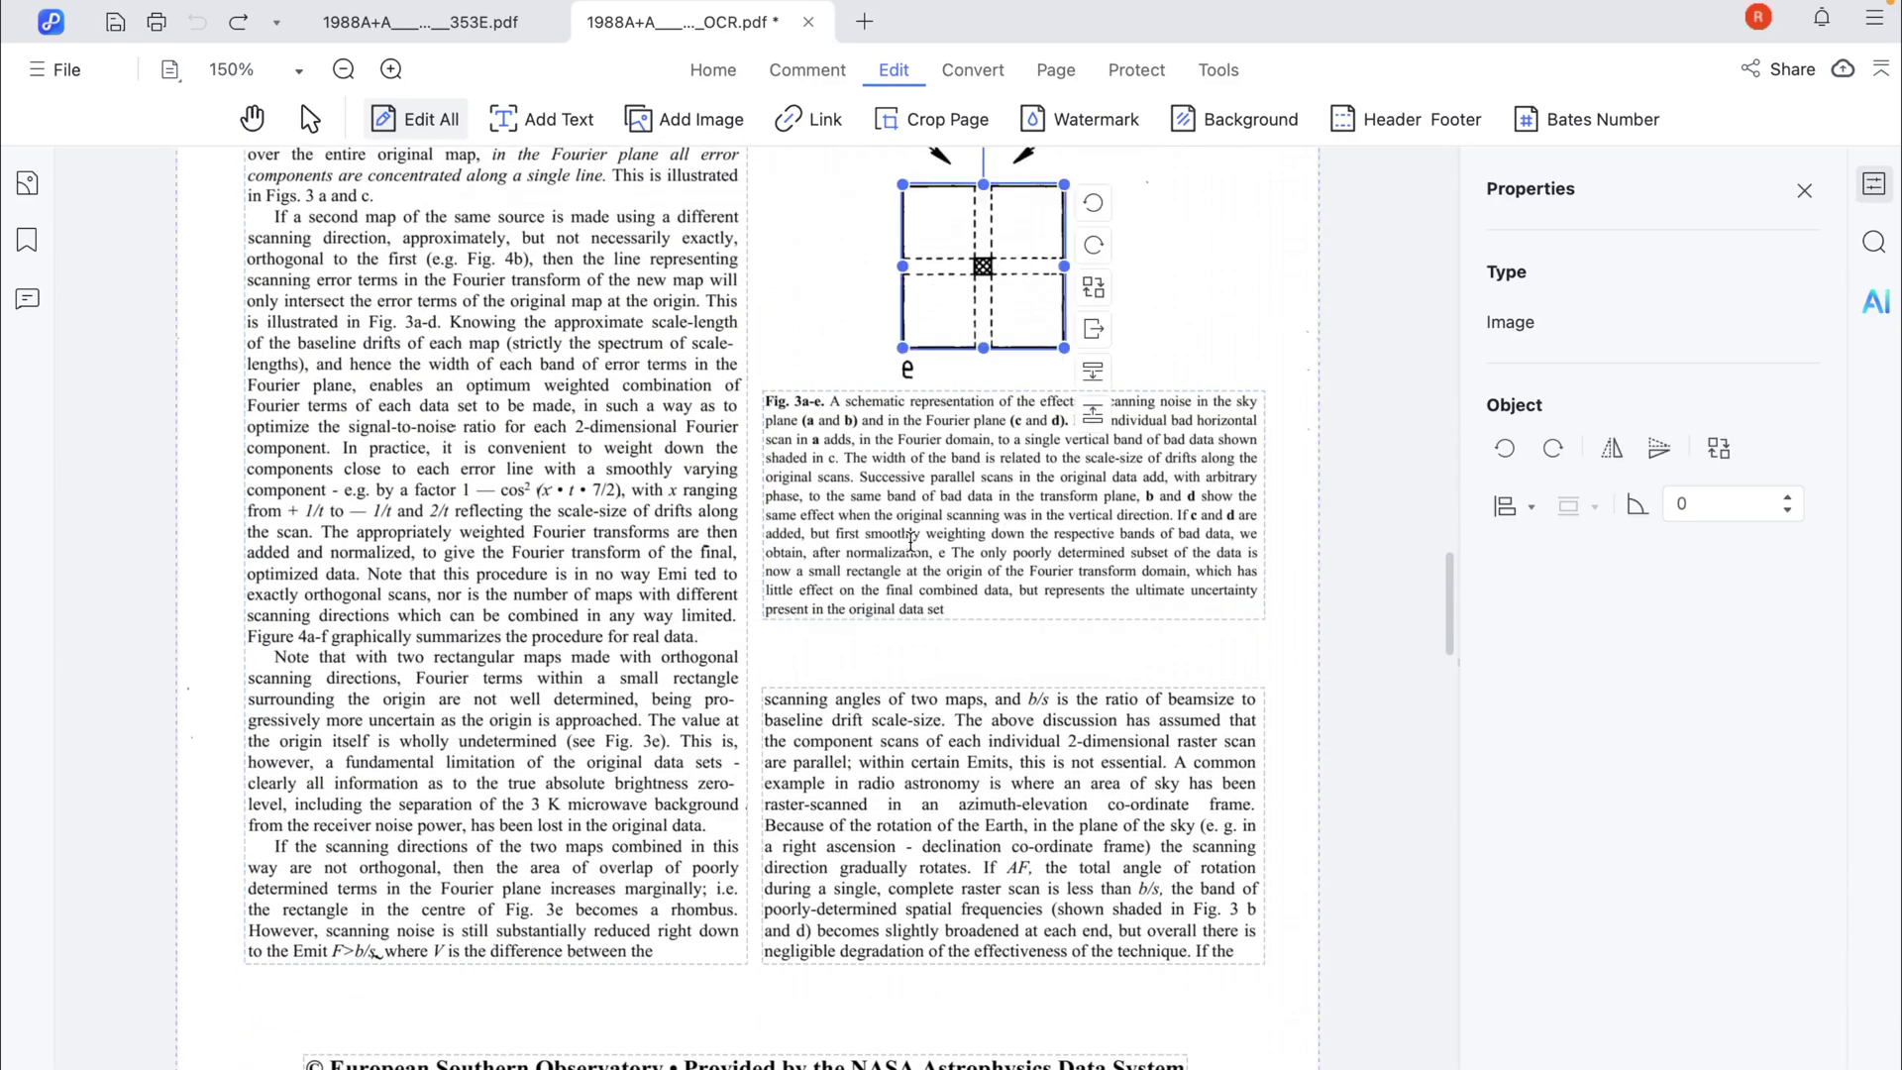
scroll(911, 543, "down", 10)
left_click(635, 530)
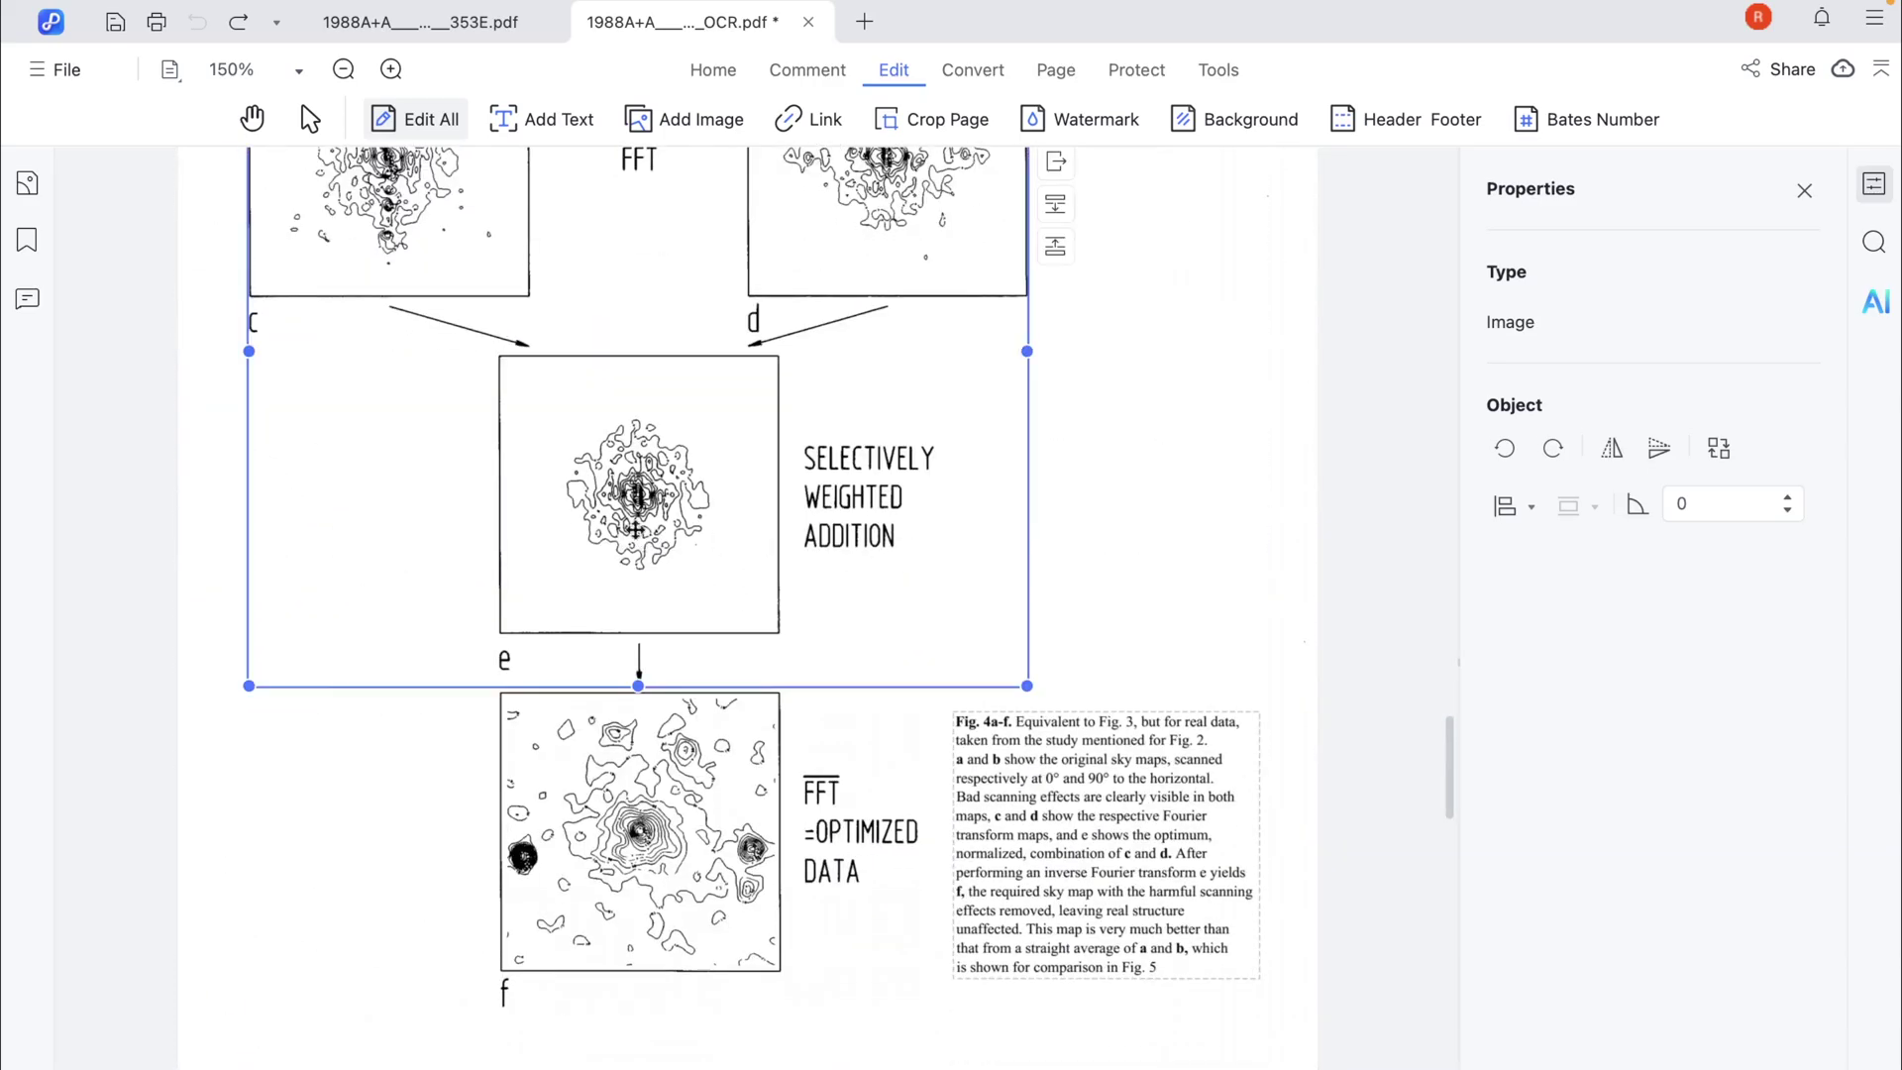
left_click(684, 792)
scroll(684, 792, "down", 10)
scroll(683, 797, "down", 10)
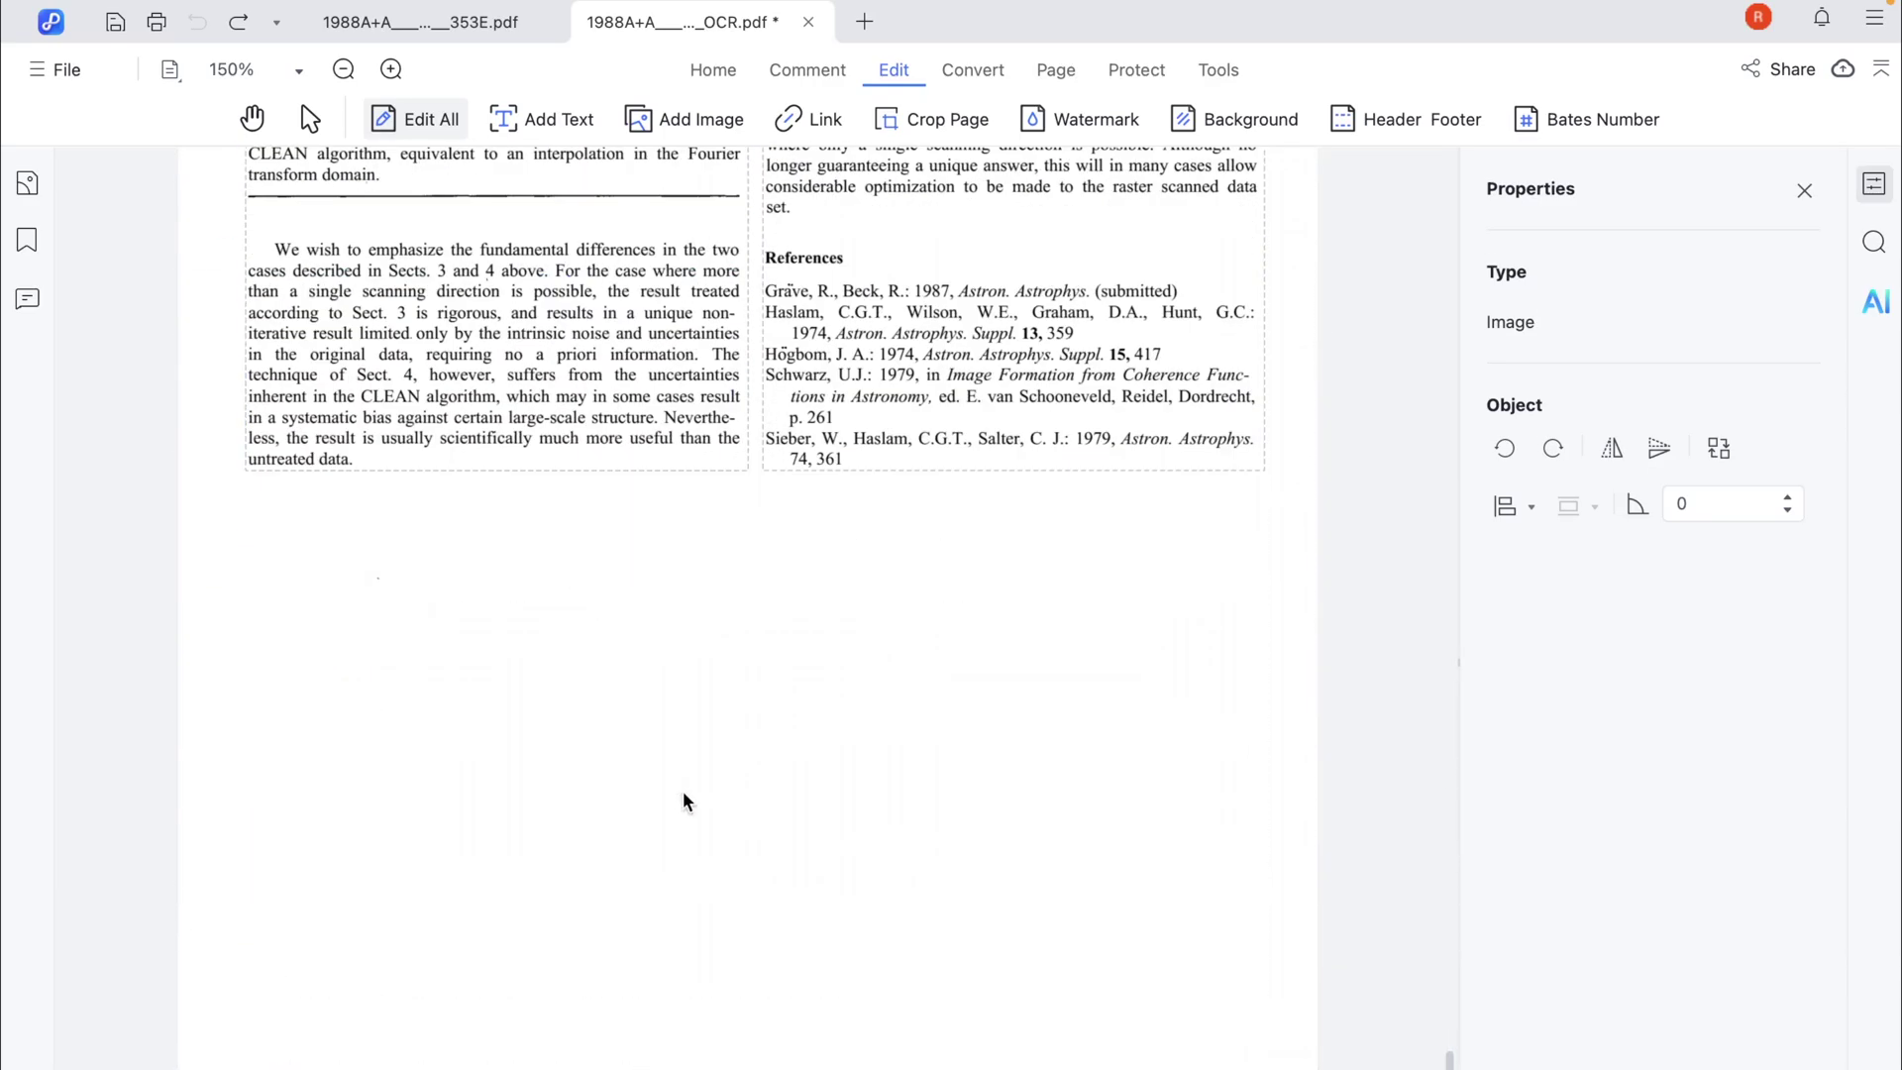
scroll(683, 798, "up", 15)
scroll(684, 797, "up", 15)
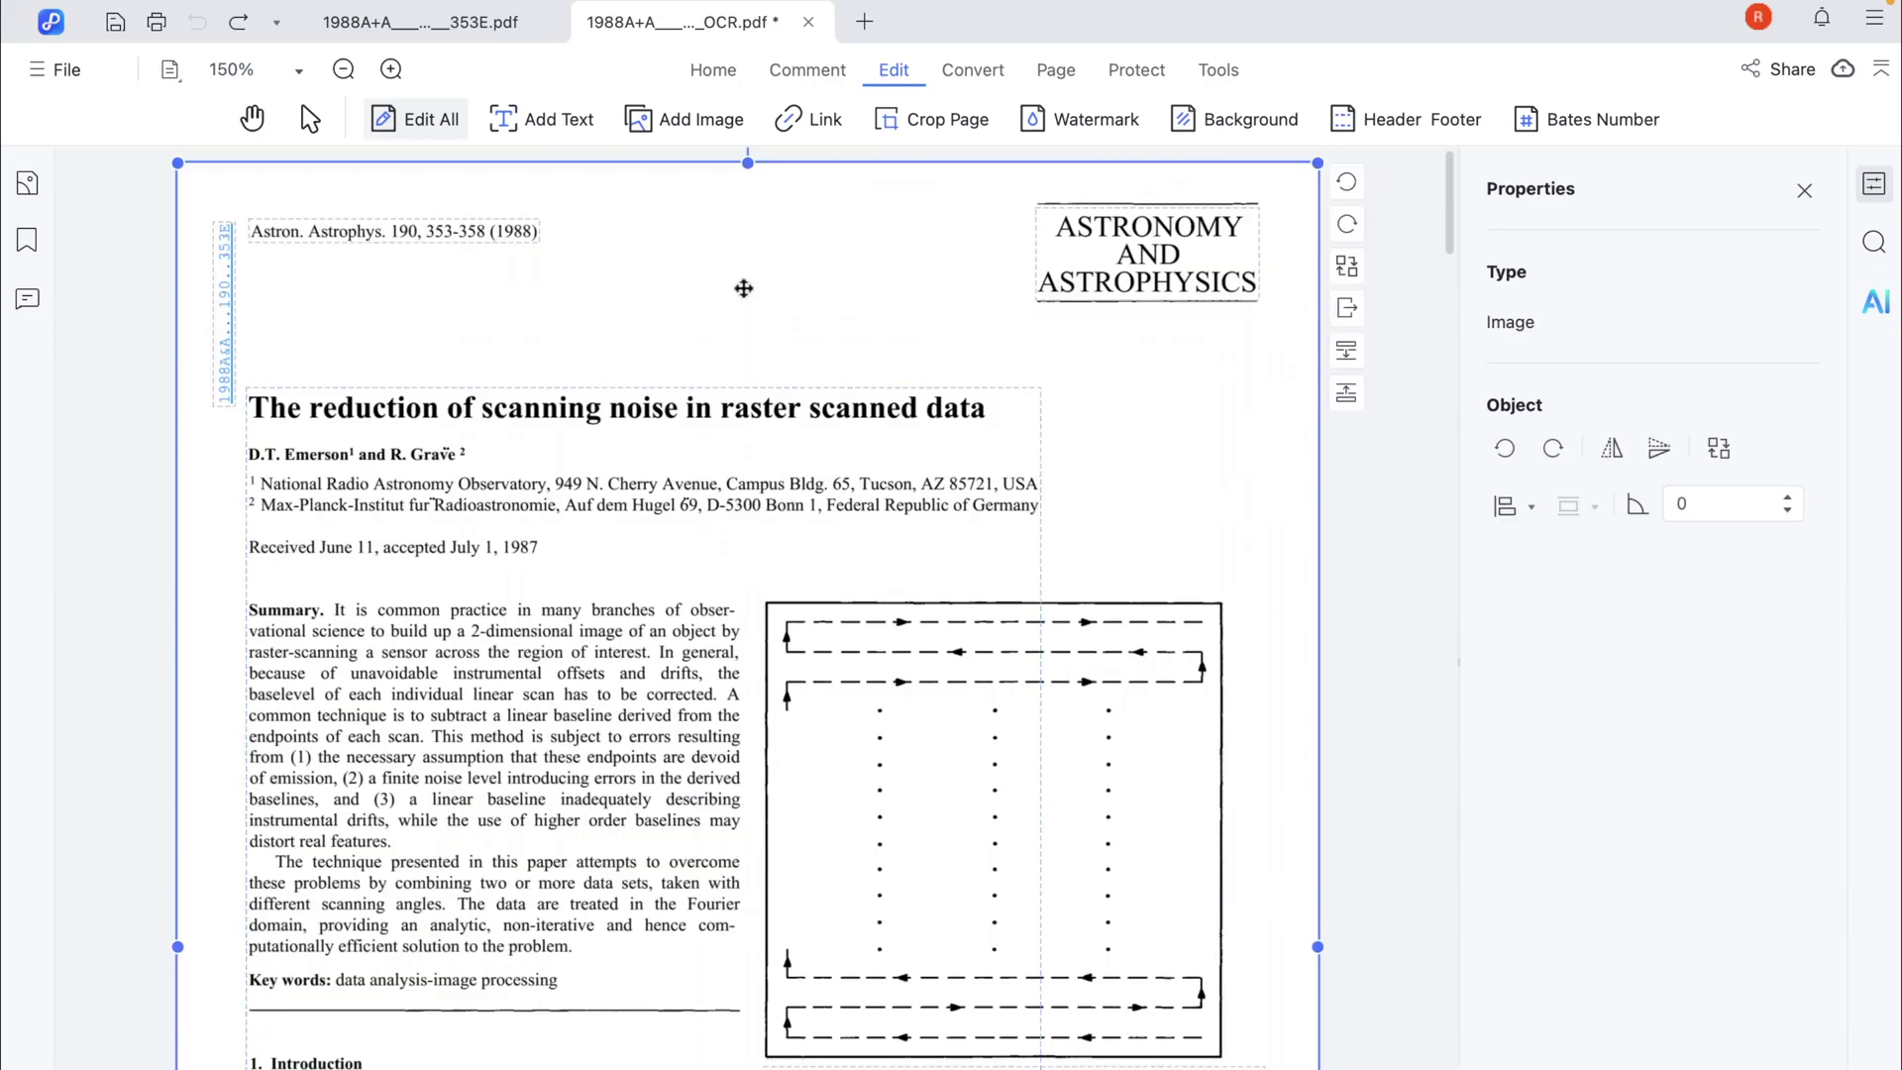
Select the title block and the National Radio Astronomy Observatory affiliation line, then show the Convert tools
left_click(586, 482)
triple_click(560, 484)
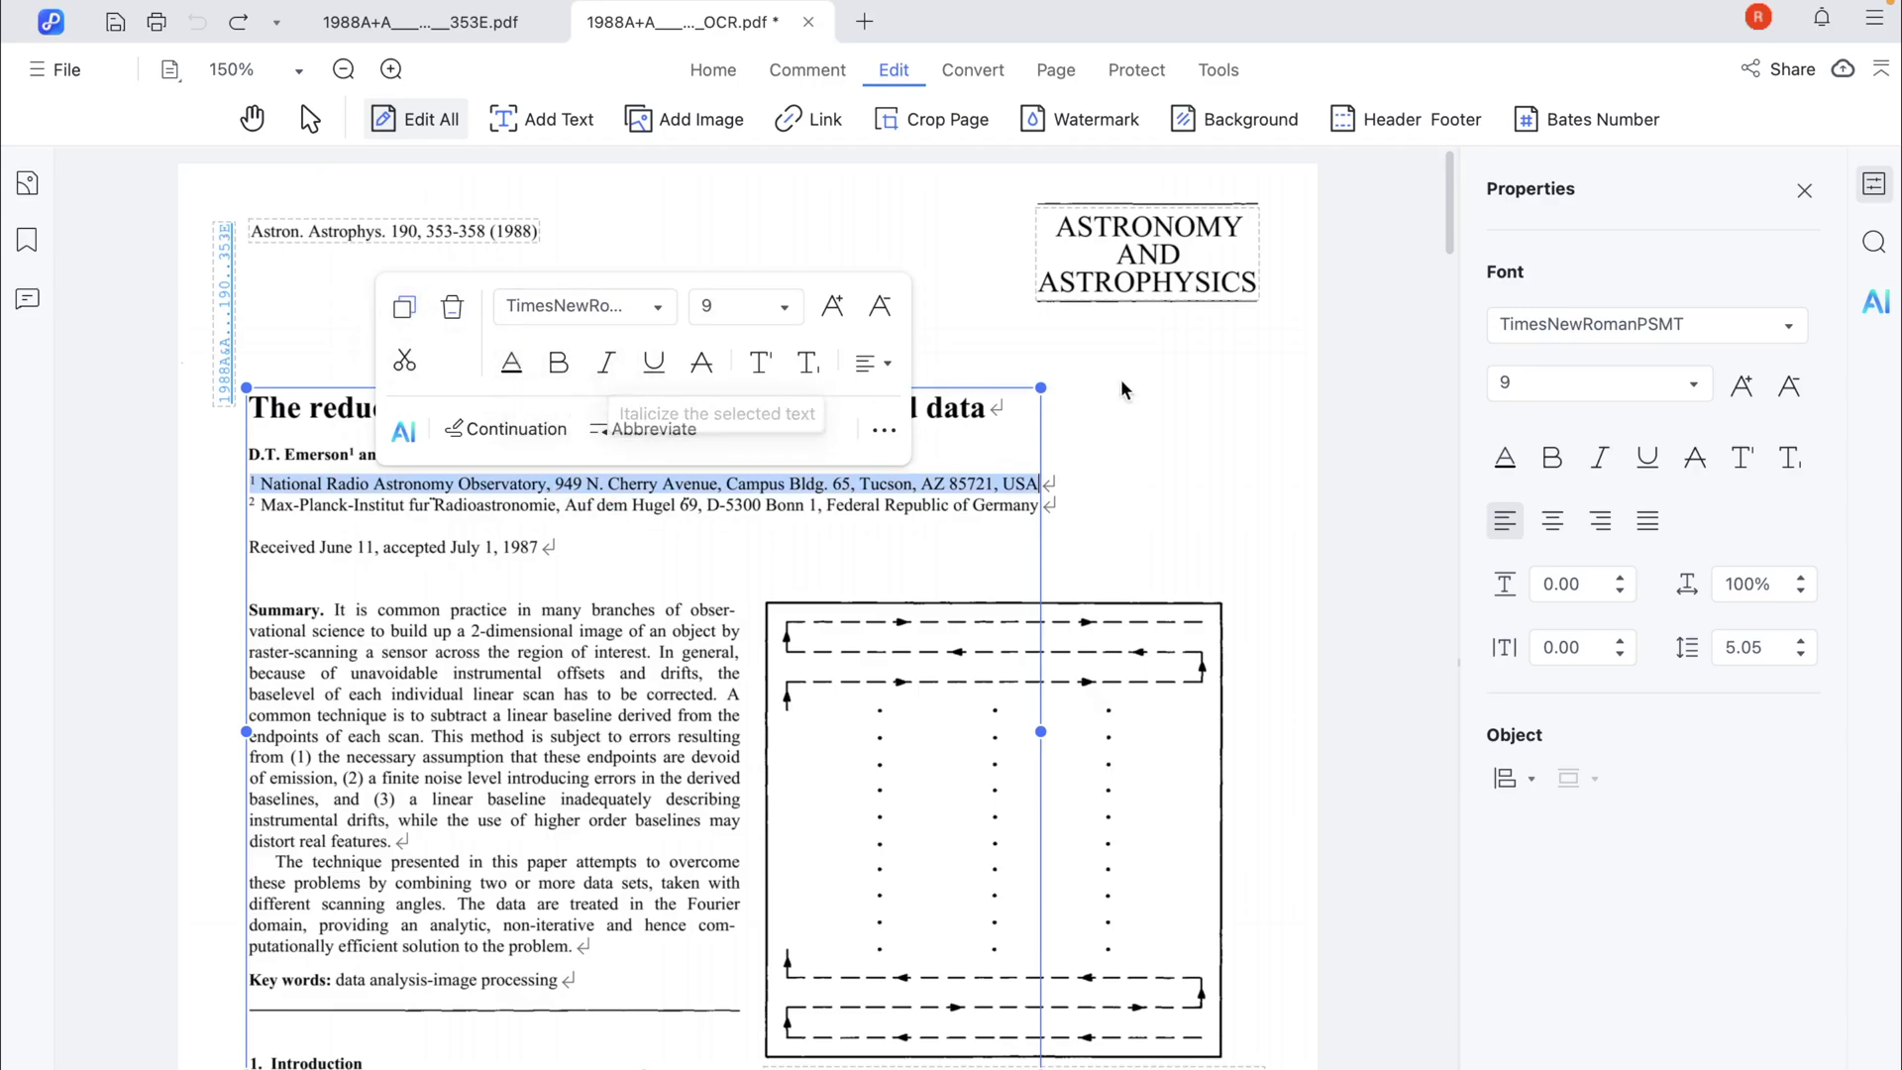
left_click(1427, 494)
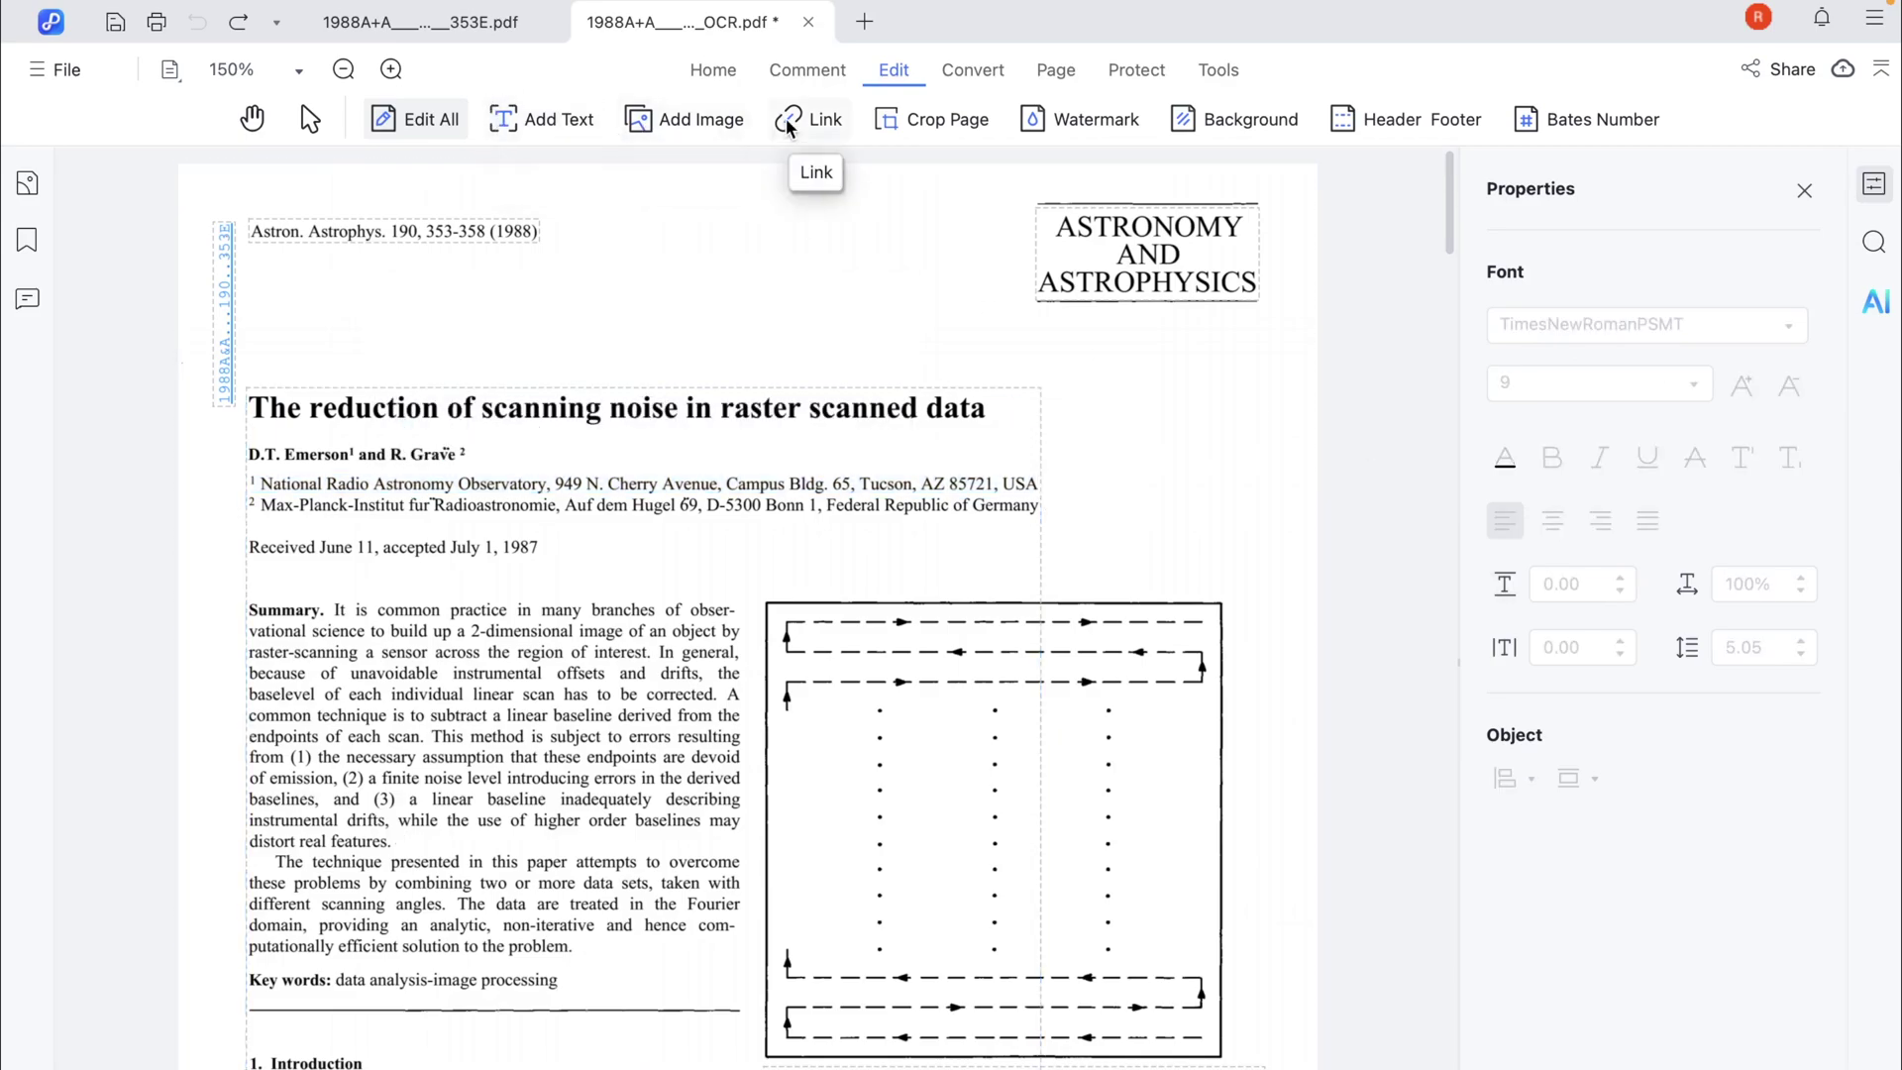
left_click(959, 75)
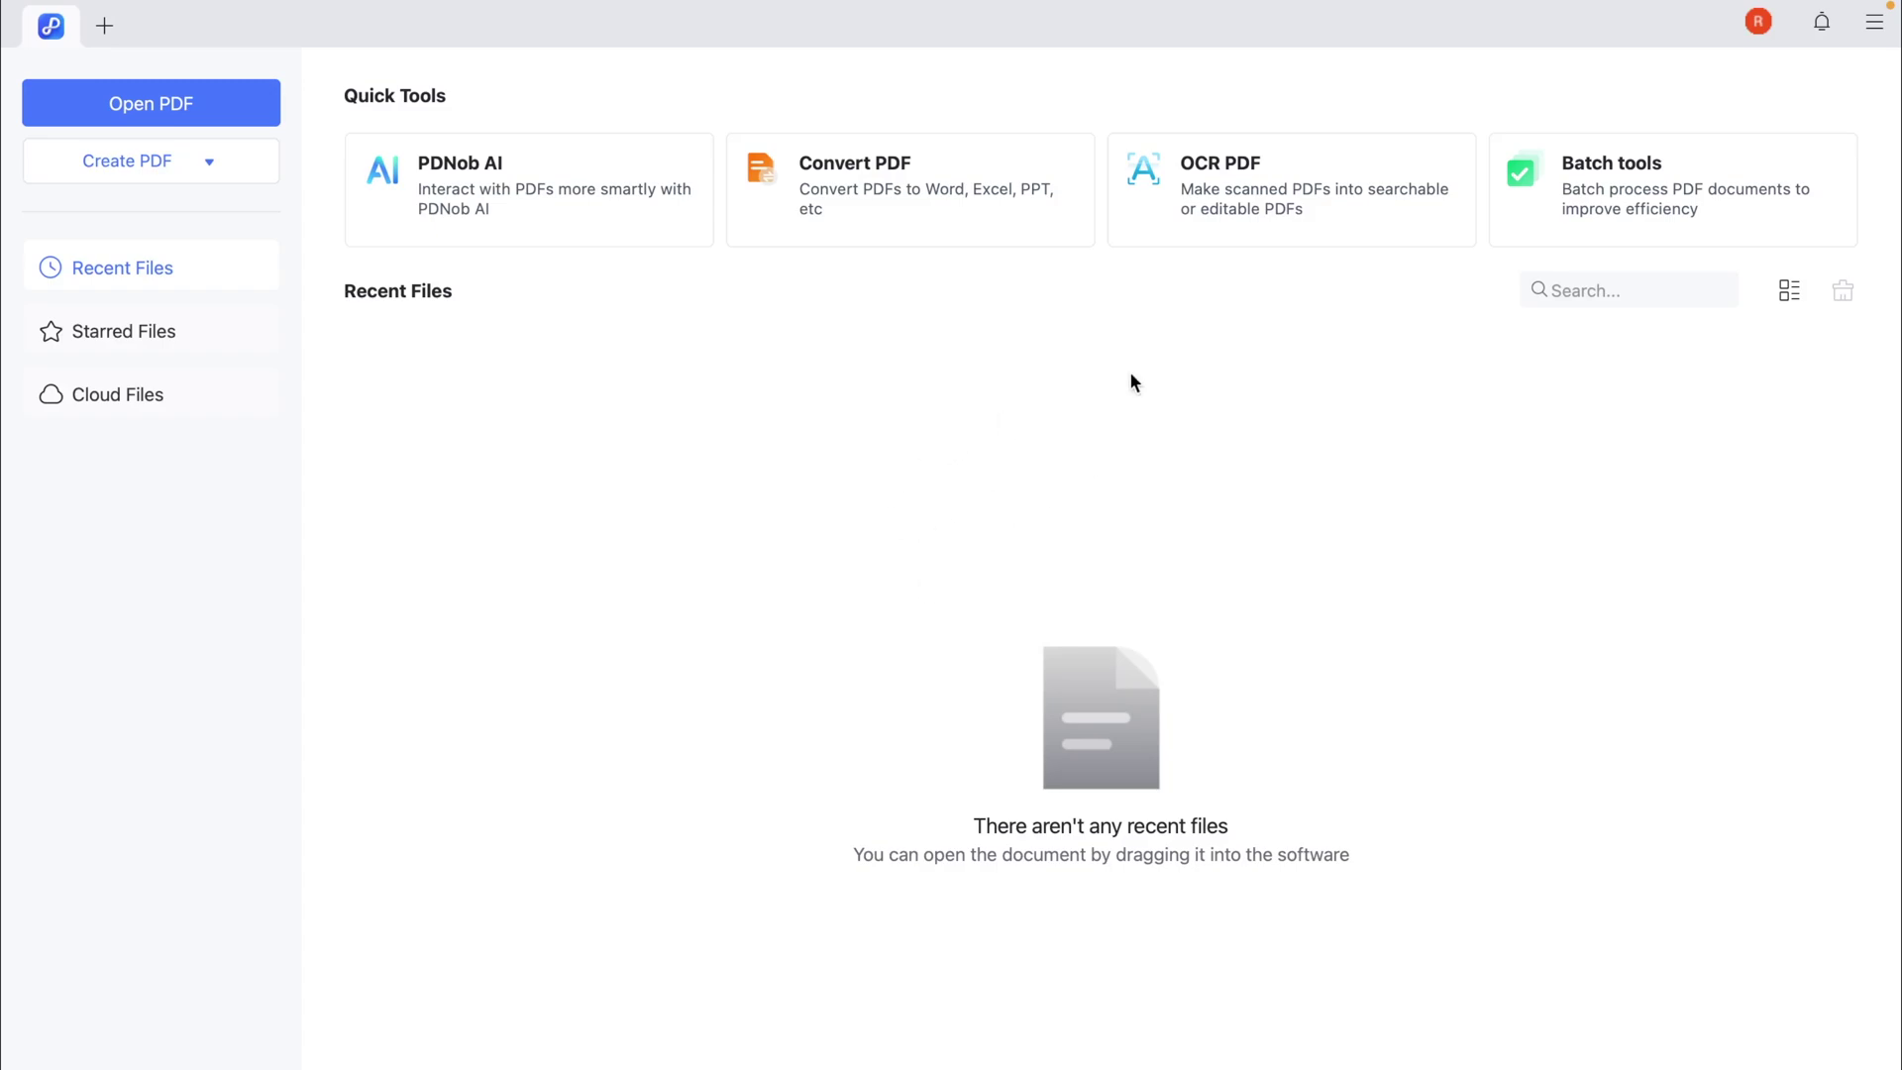
Start a Batch OCR job and add the scanned research paper to the list
left_click(1595, 216)
left_click(715, 391)
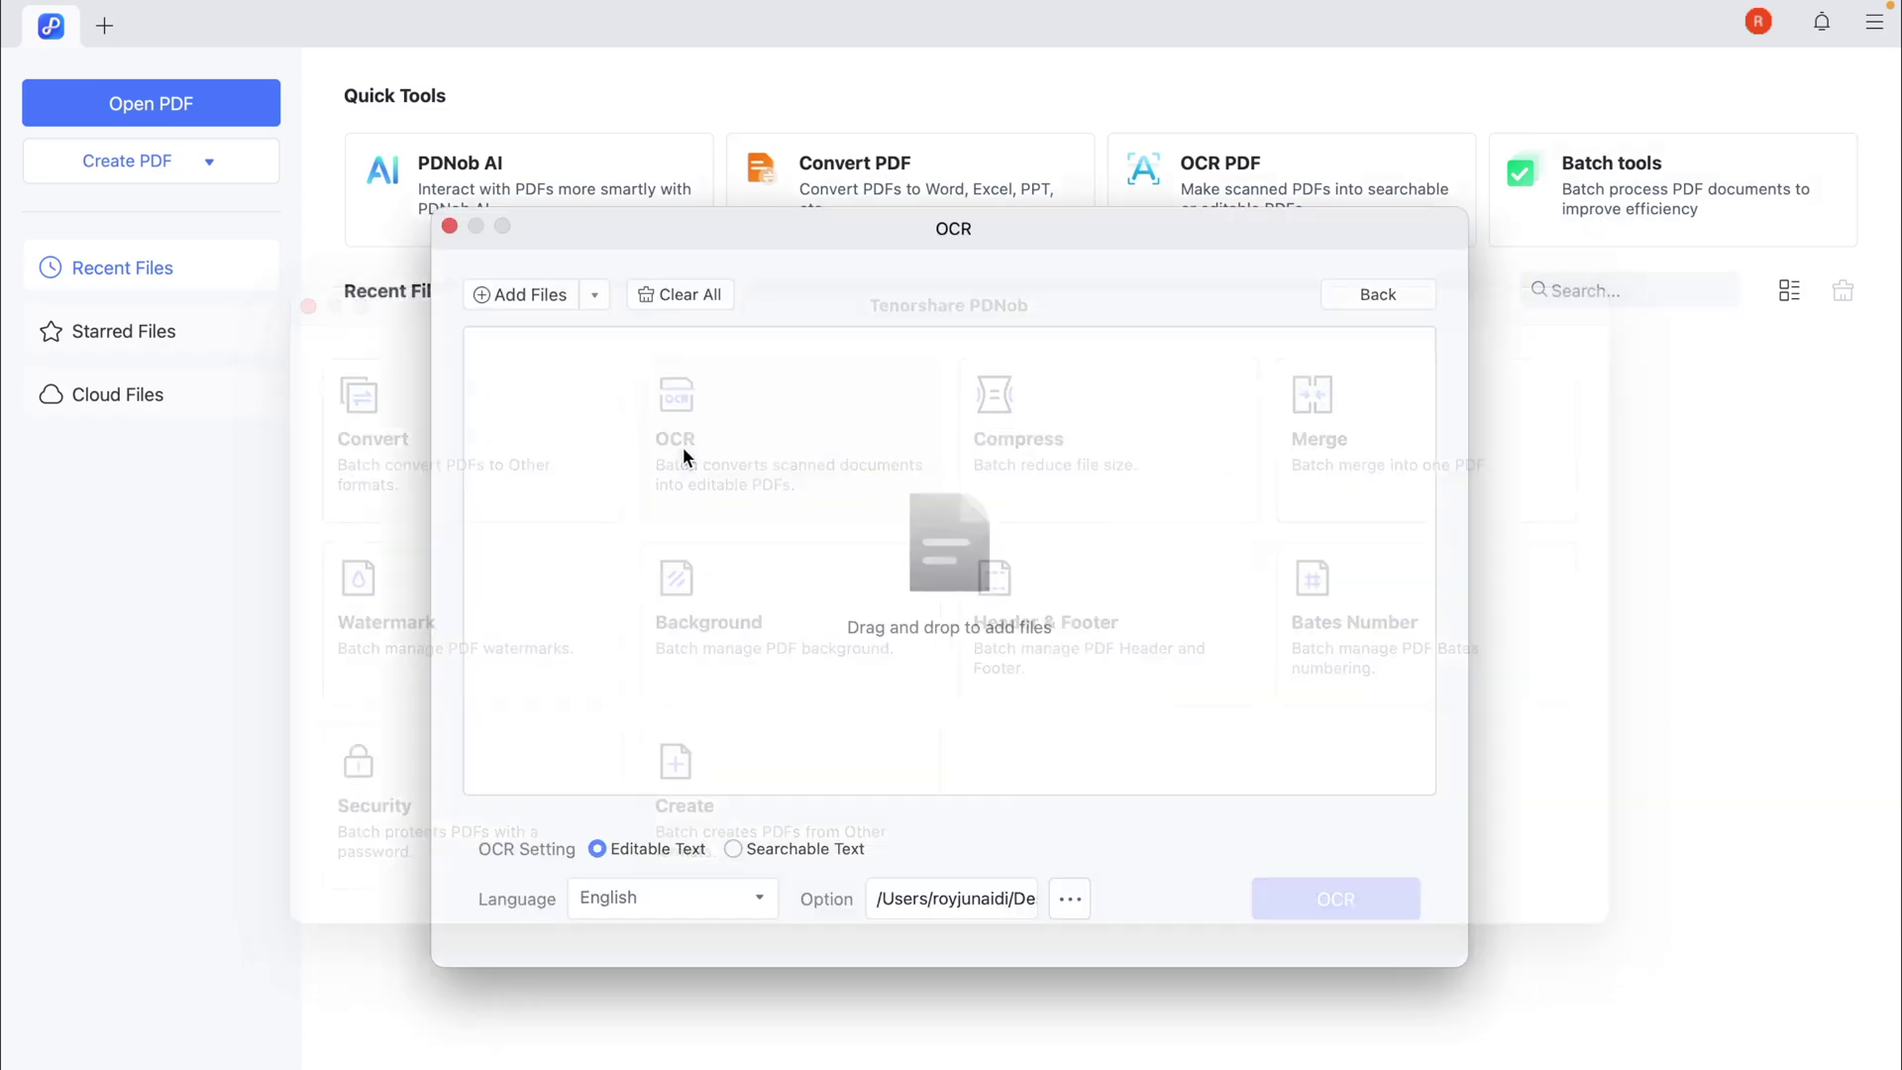
left_click(527, 297)
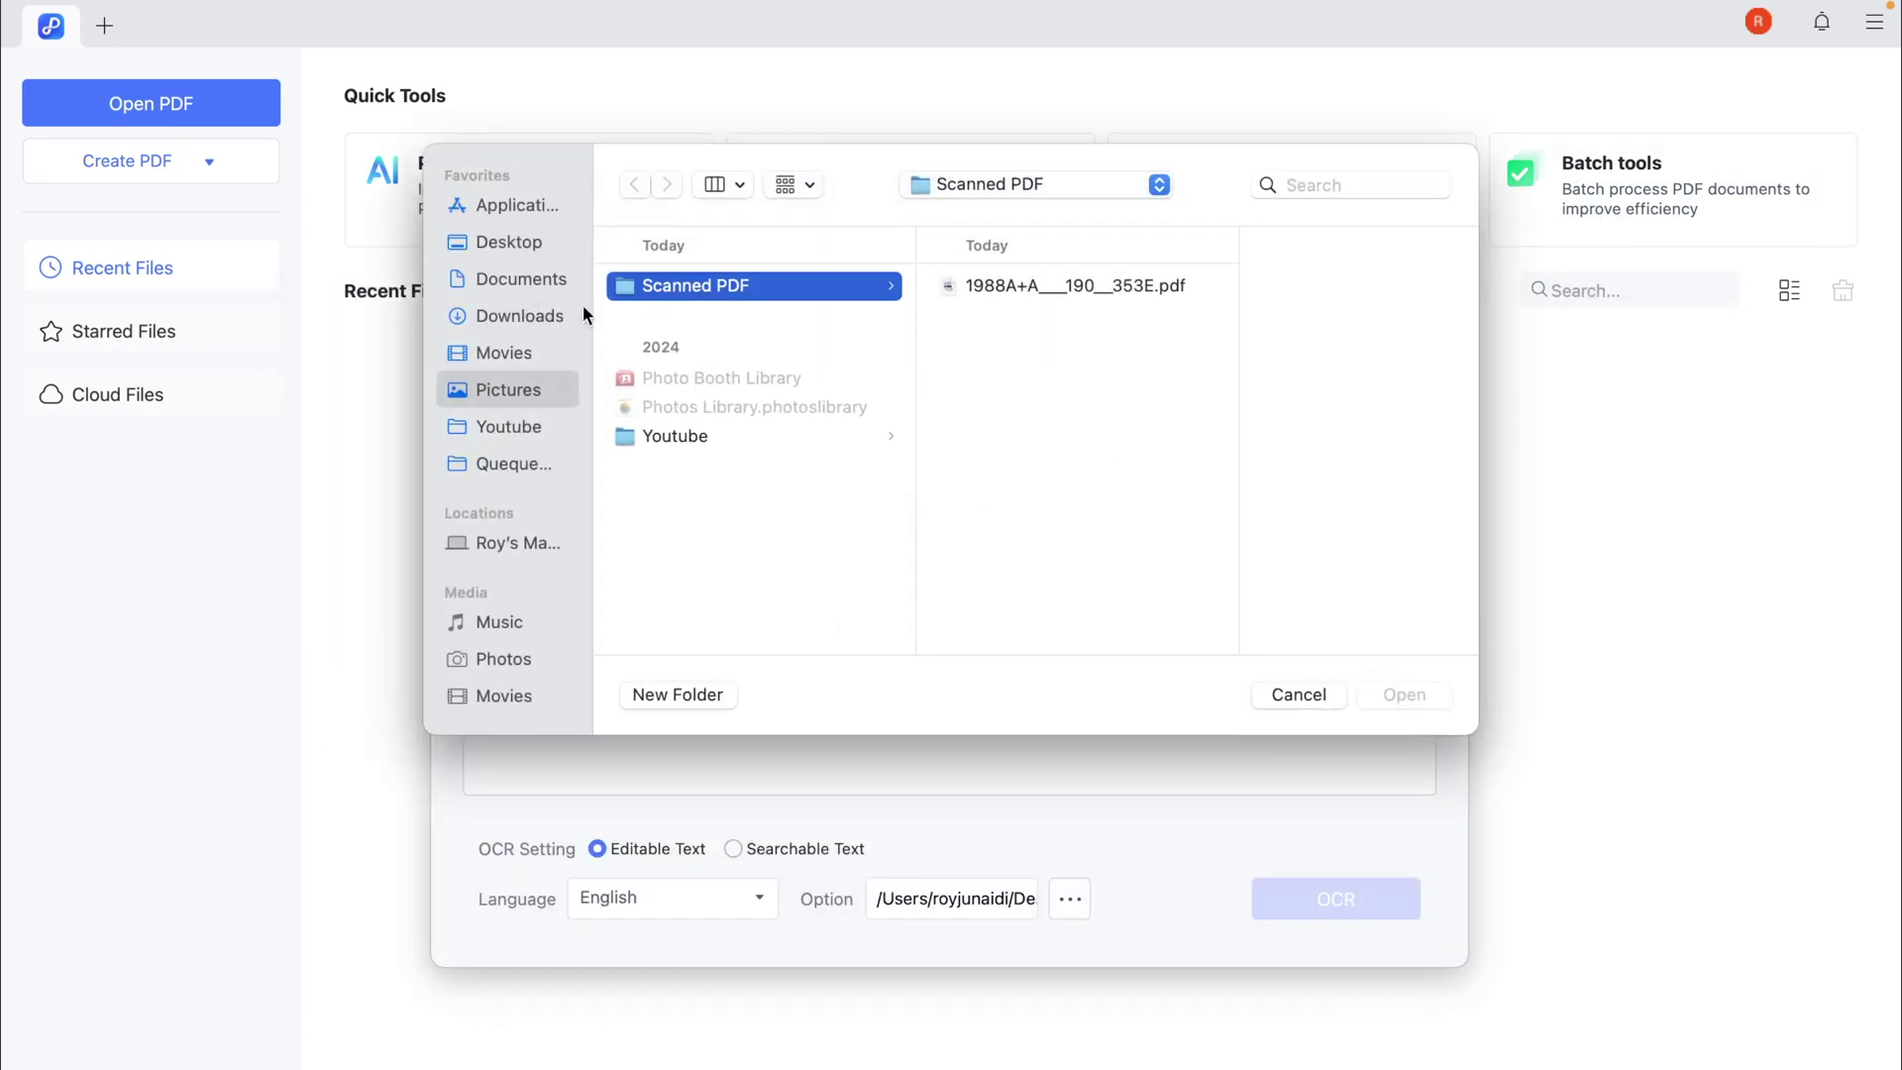
key("Right")
key("Return")
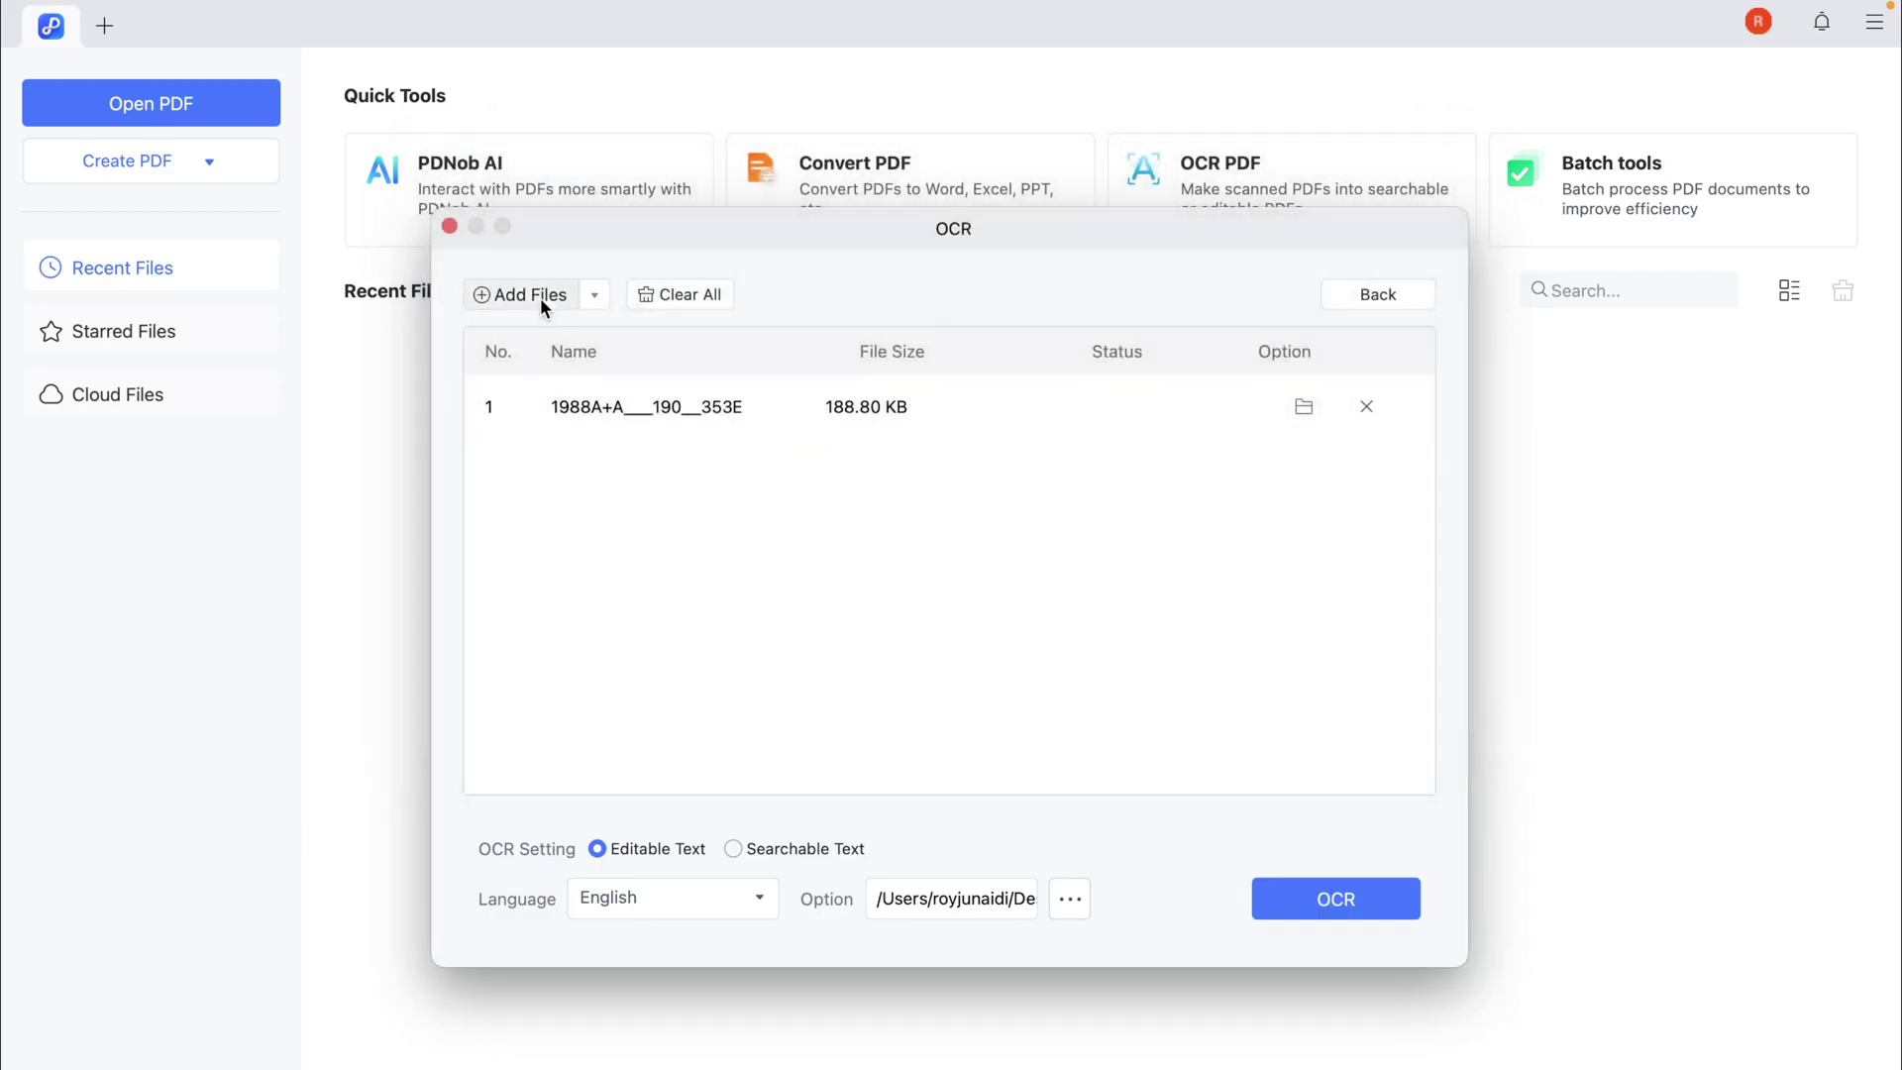
Add sv600_m_normal and Edrawmax Script, choose Editable Text, and run OCR on all three
left_click(539, 297)
left_click(521, 313)
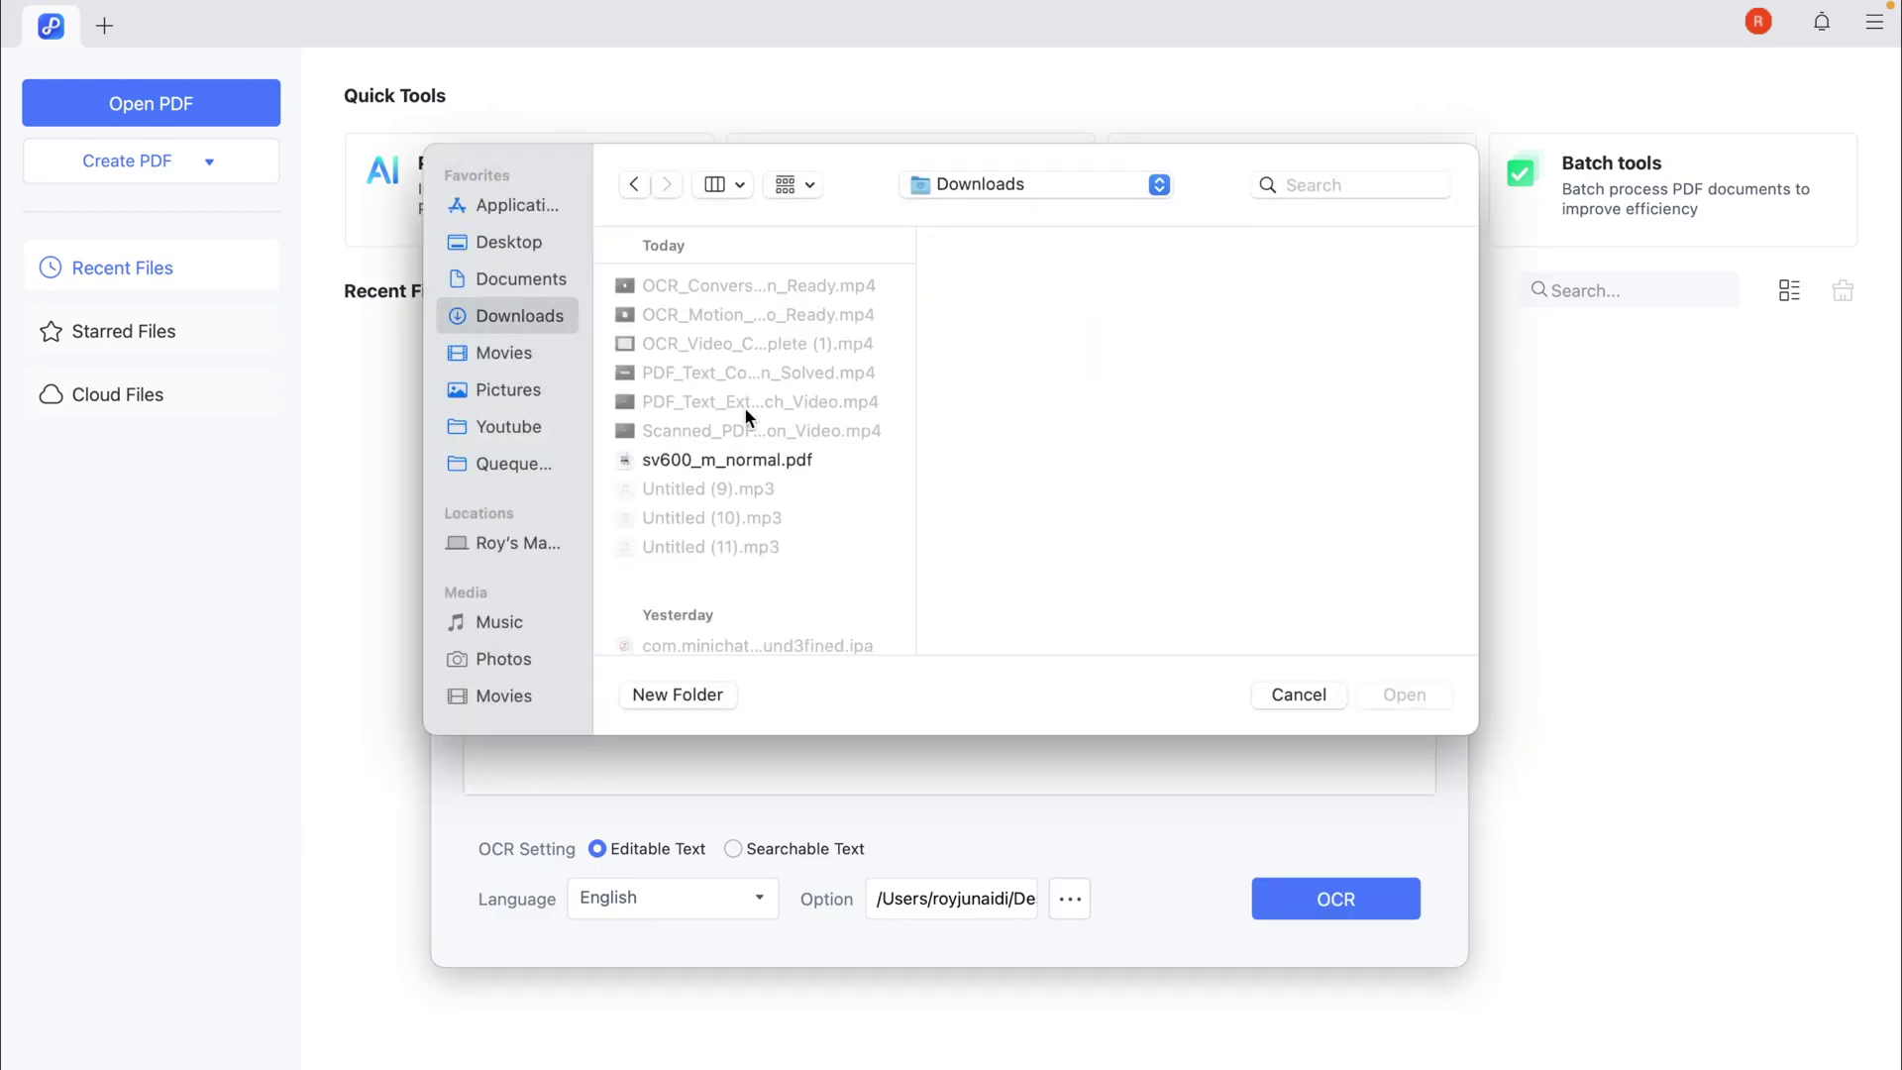
double_click(726, 458)
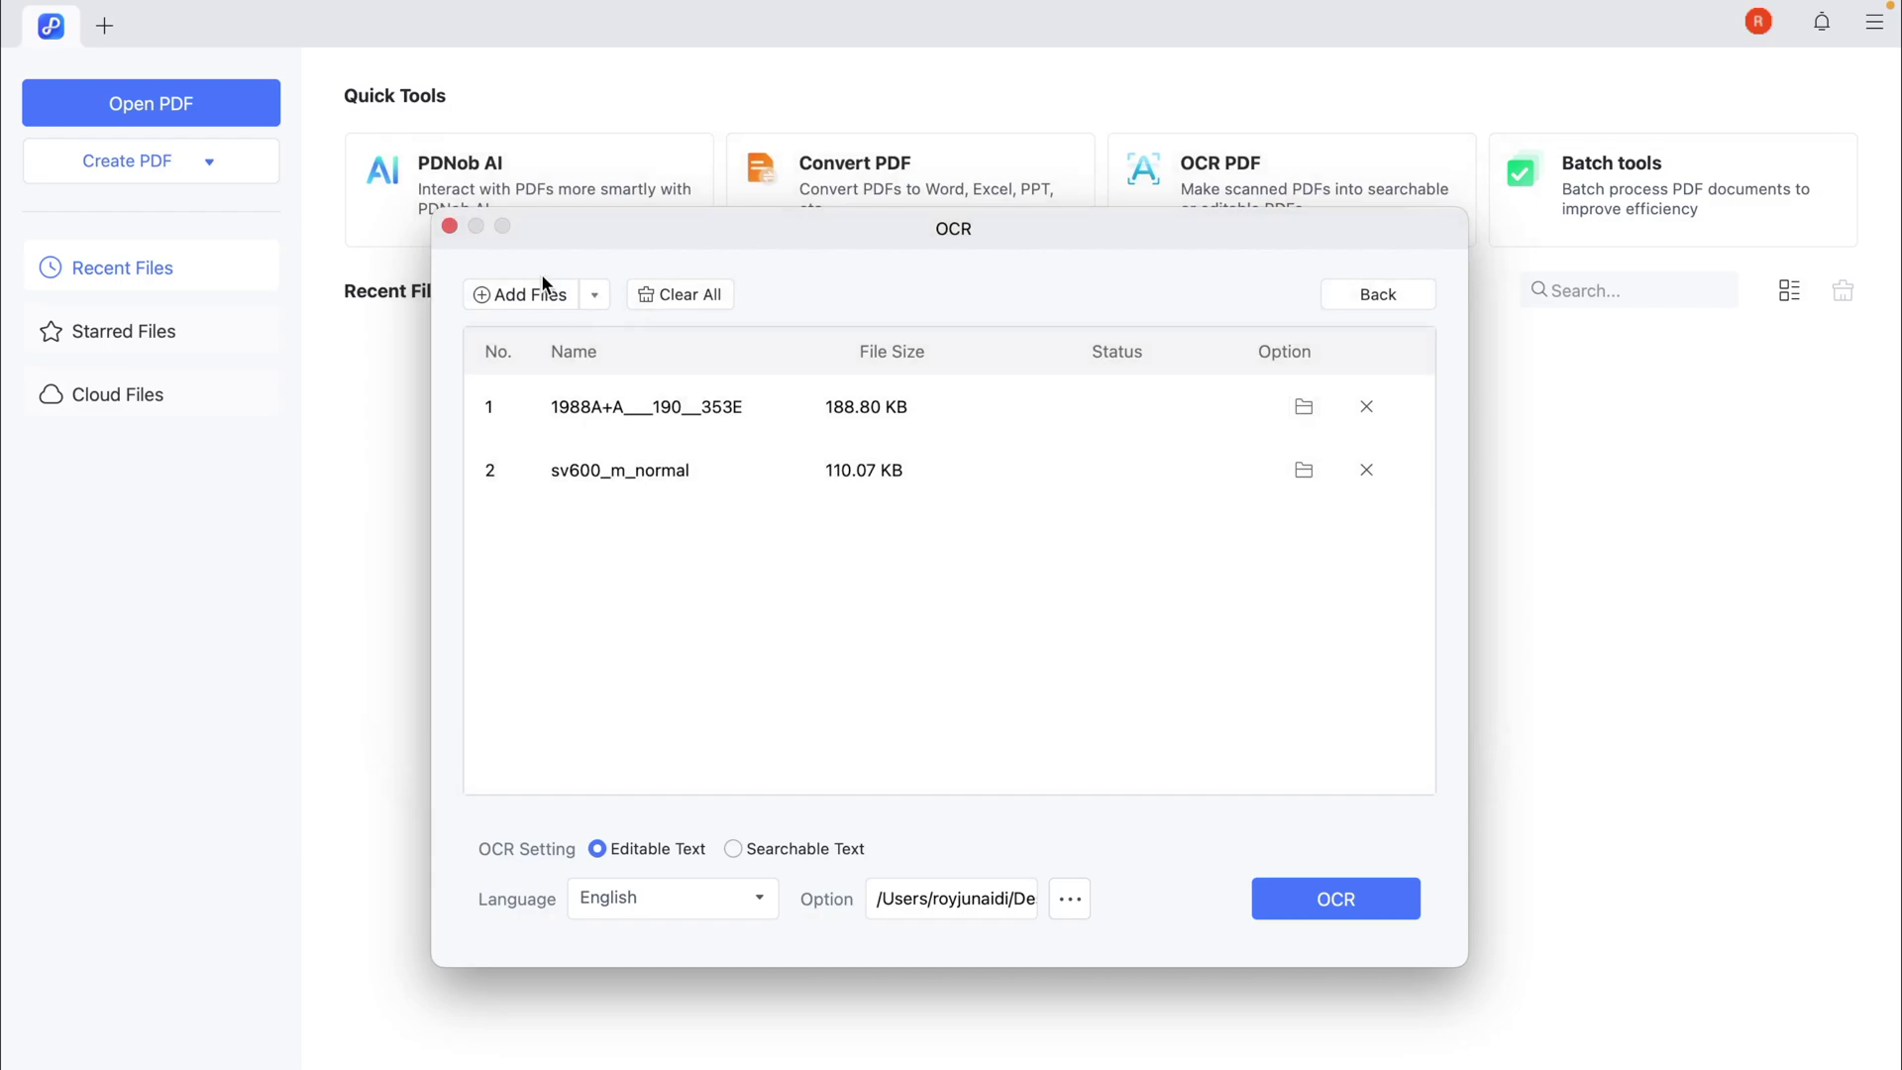
left_click(539, 276)
left_click(521, 279)
scroll(770, 478, "down", 3)
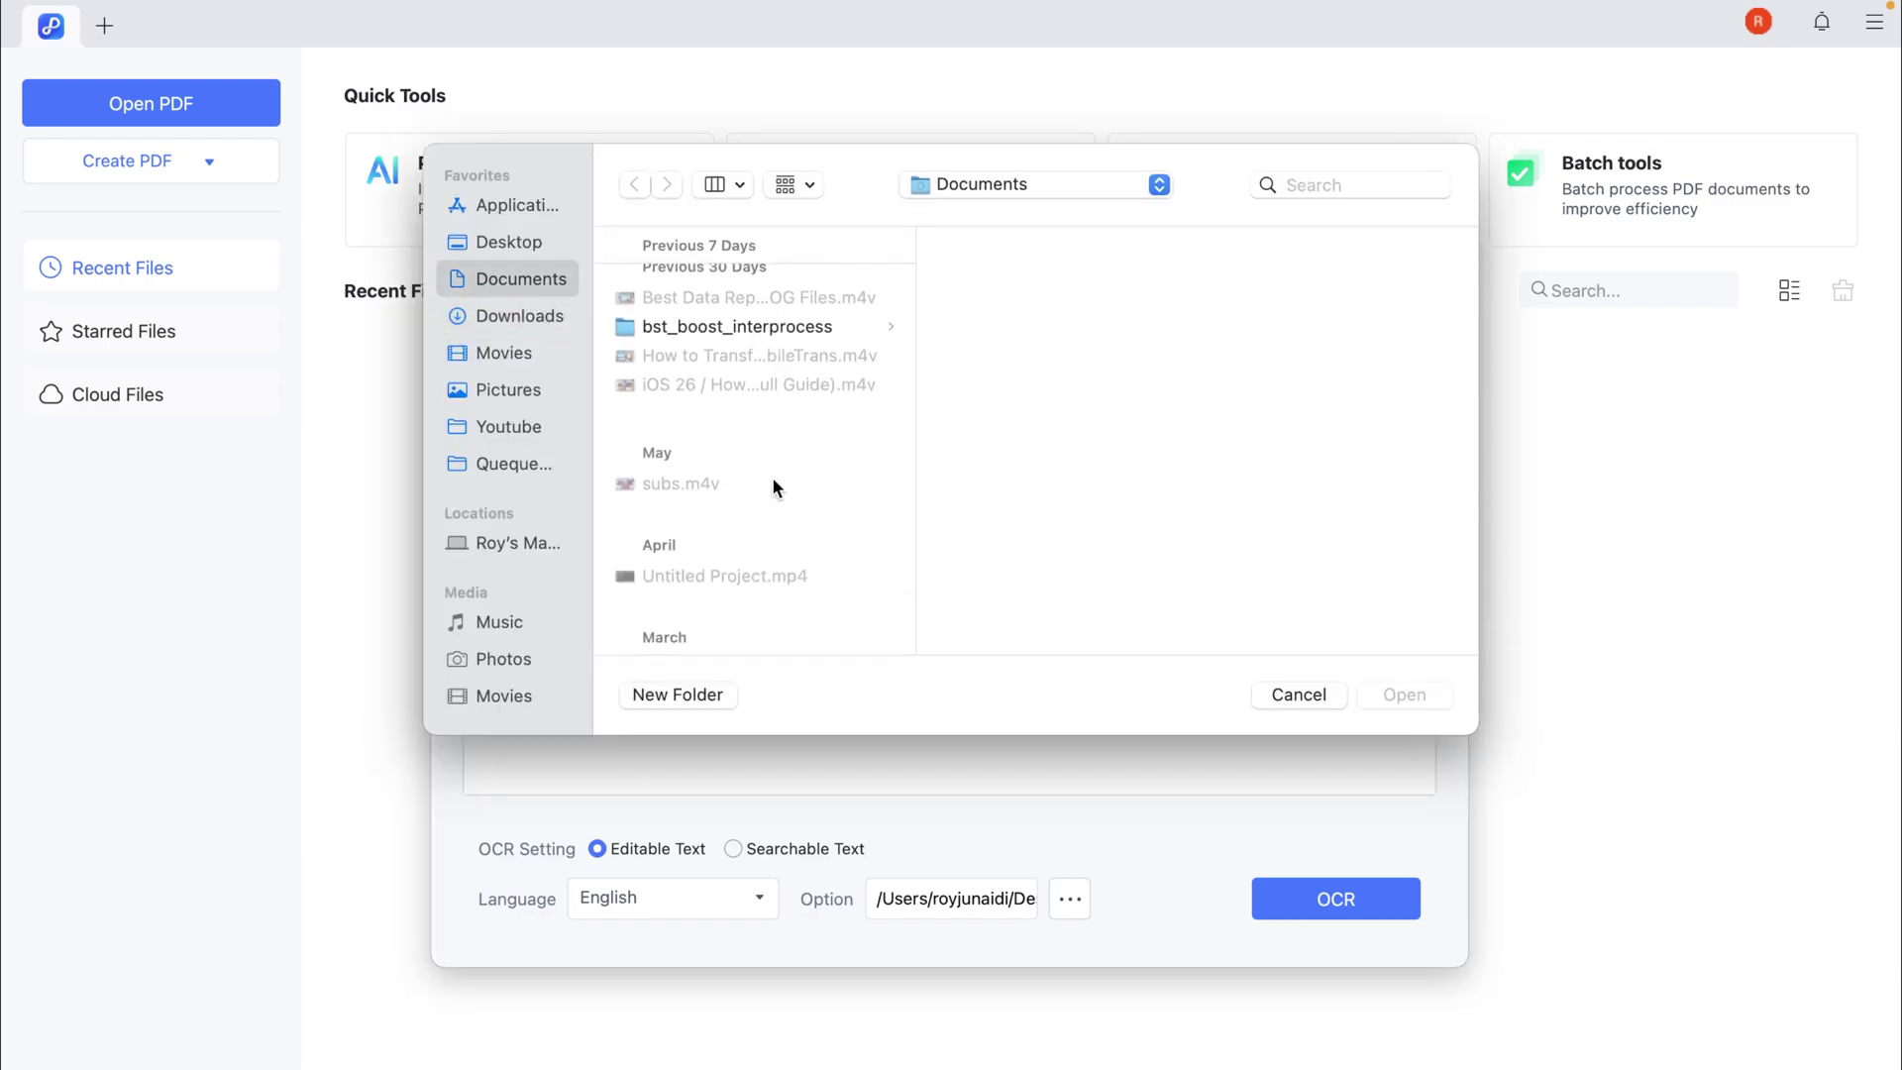
scroll(771, 477, "down", 5)
double_click(694, 600)
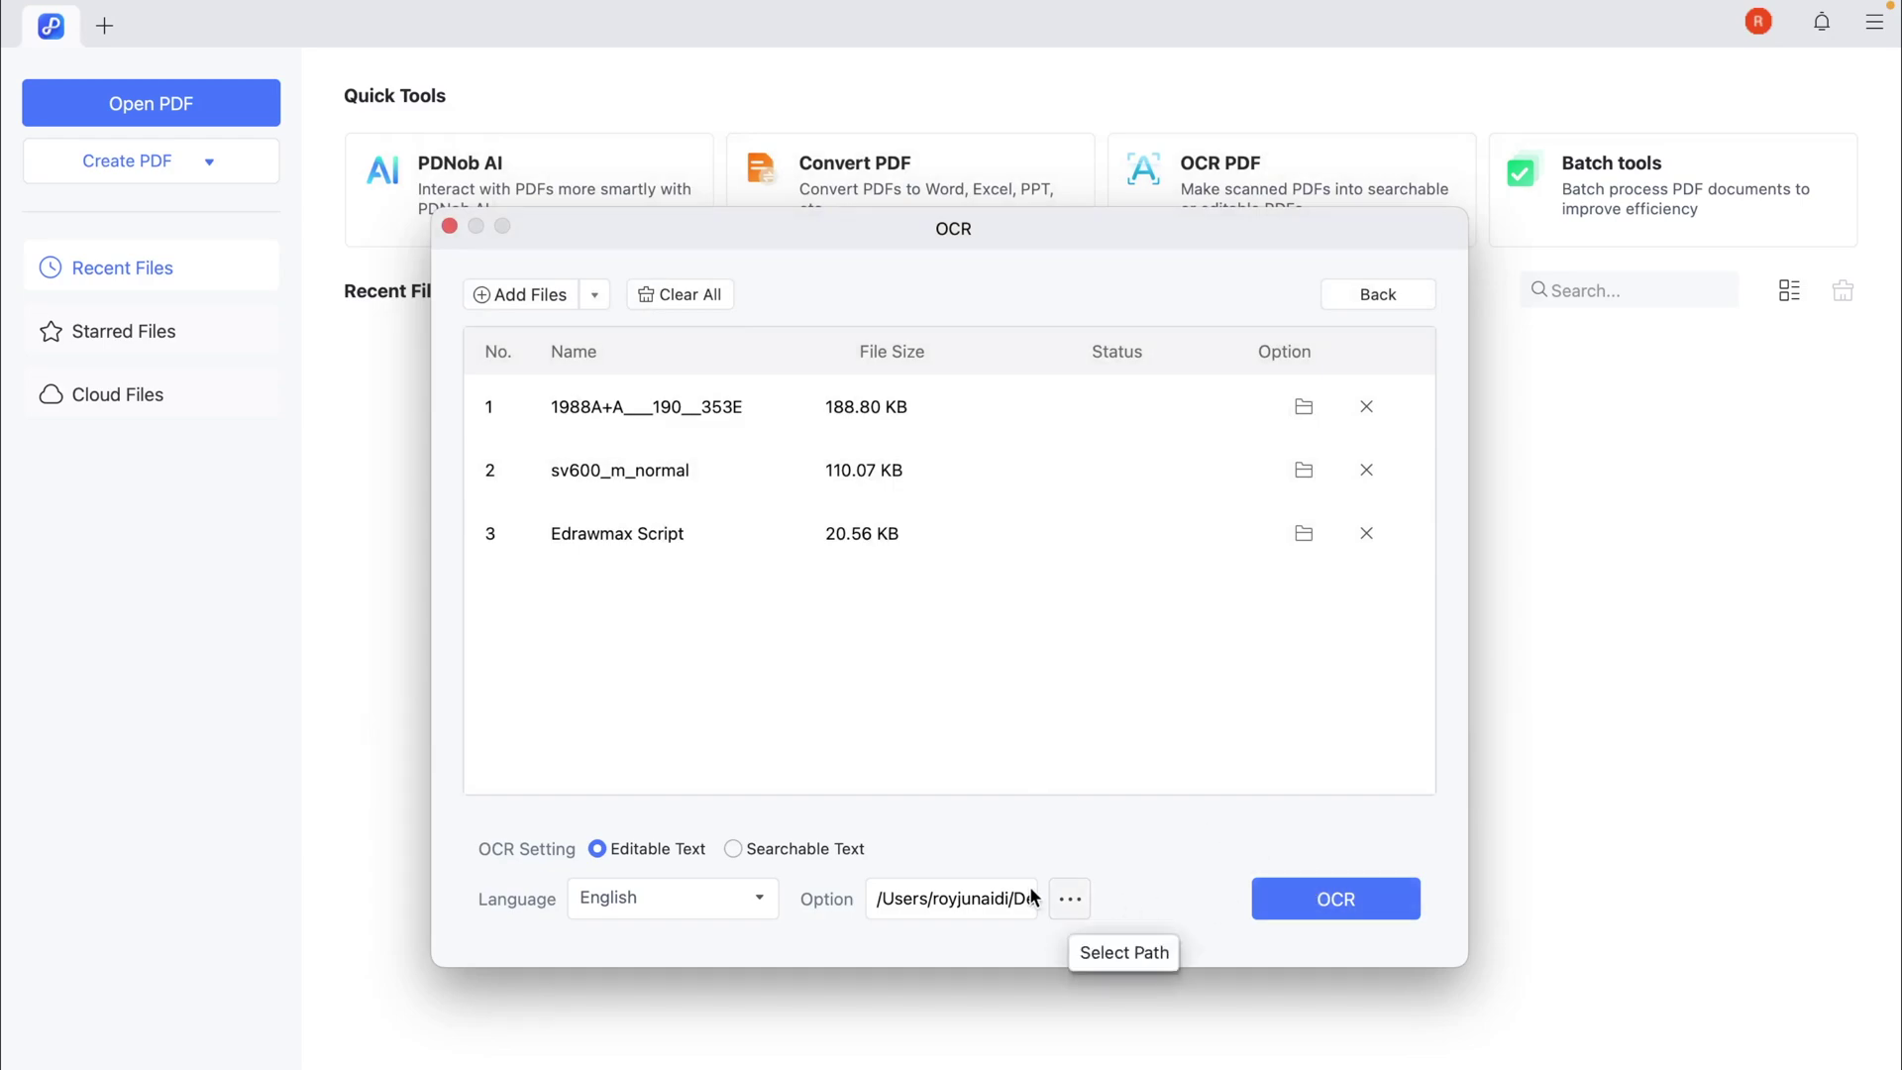
left_click(622, 858)
left_click(1388, 892)
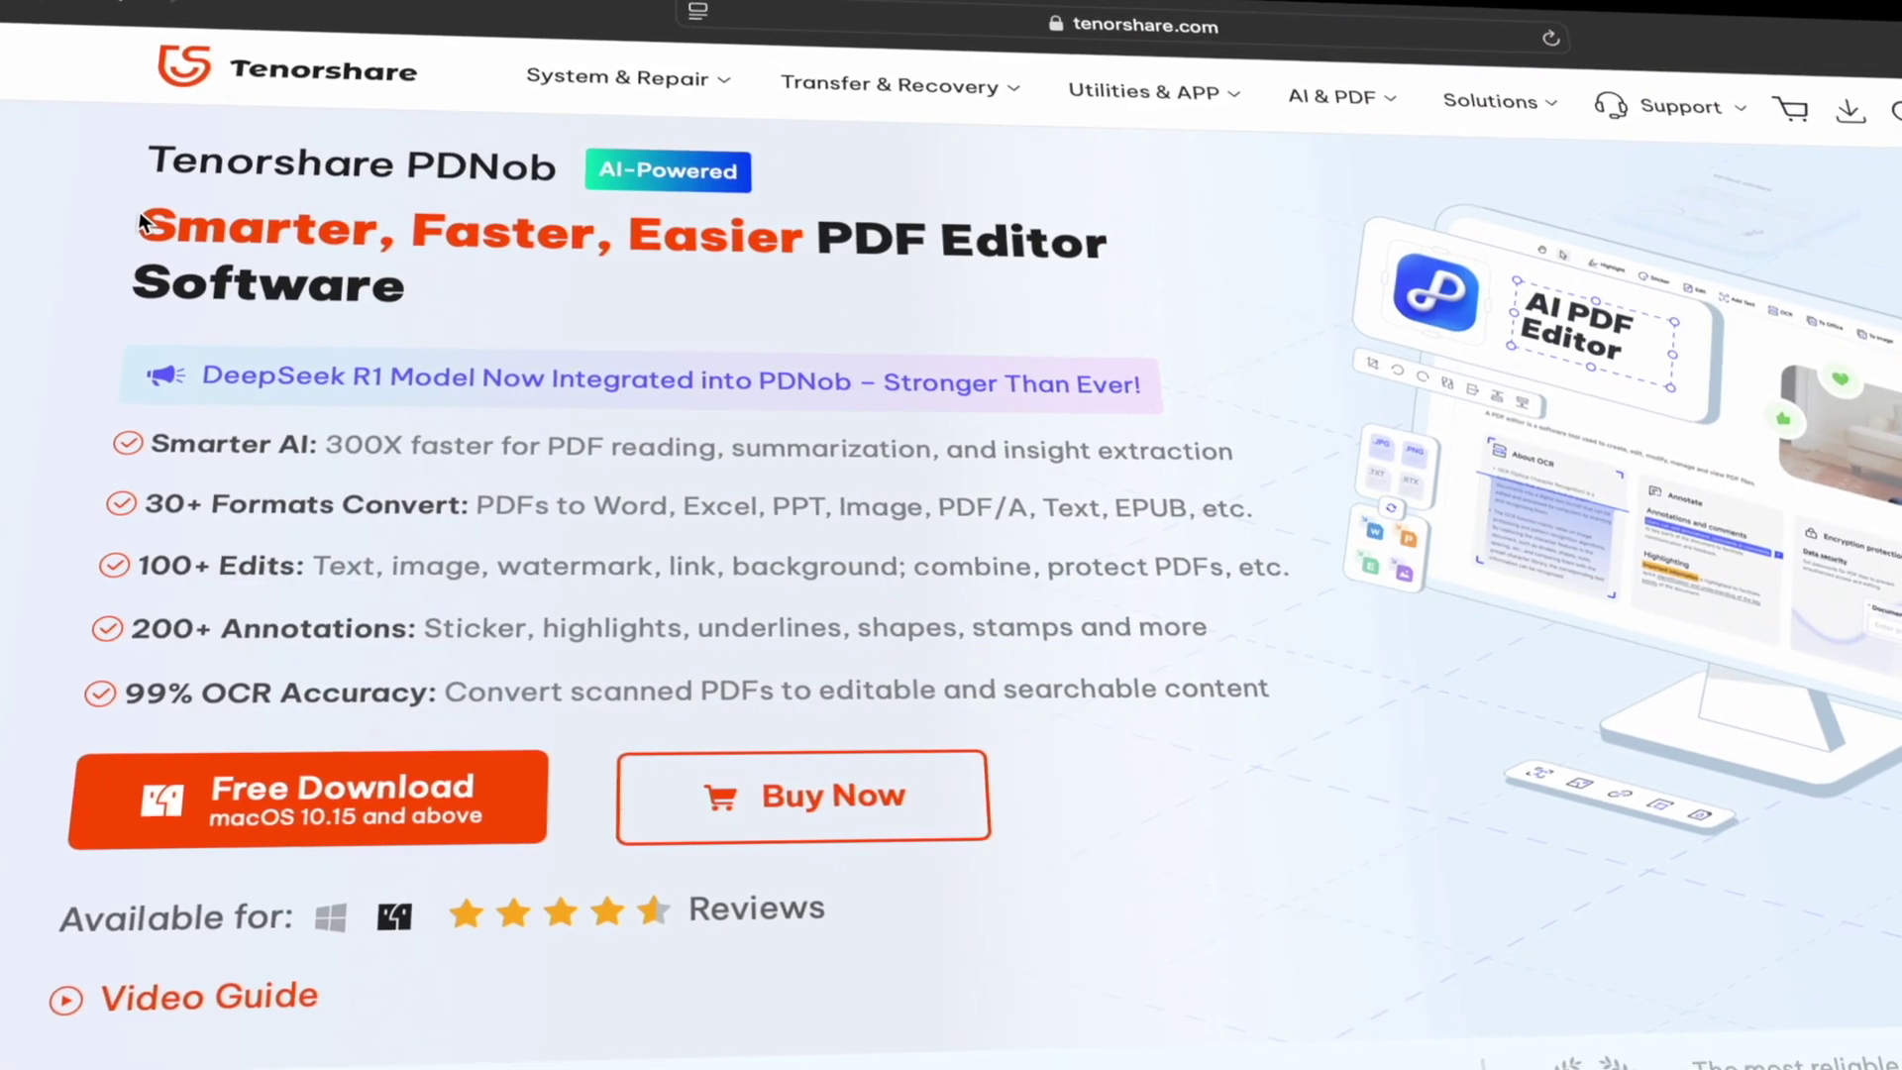
Highlight the main headline, then scroll through the conversion and editing feature sections
left_click_drag(134, 213, 424, 282)
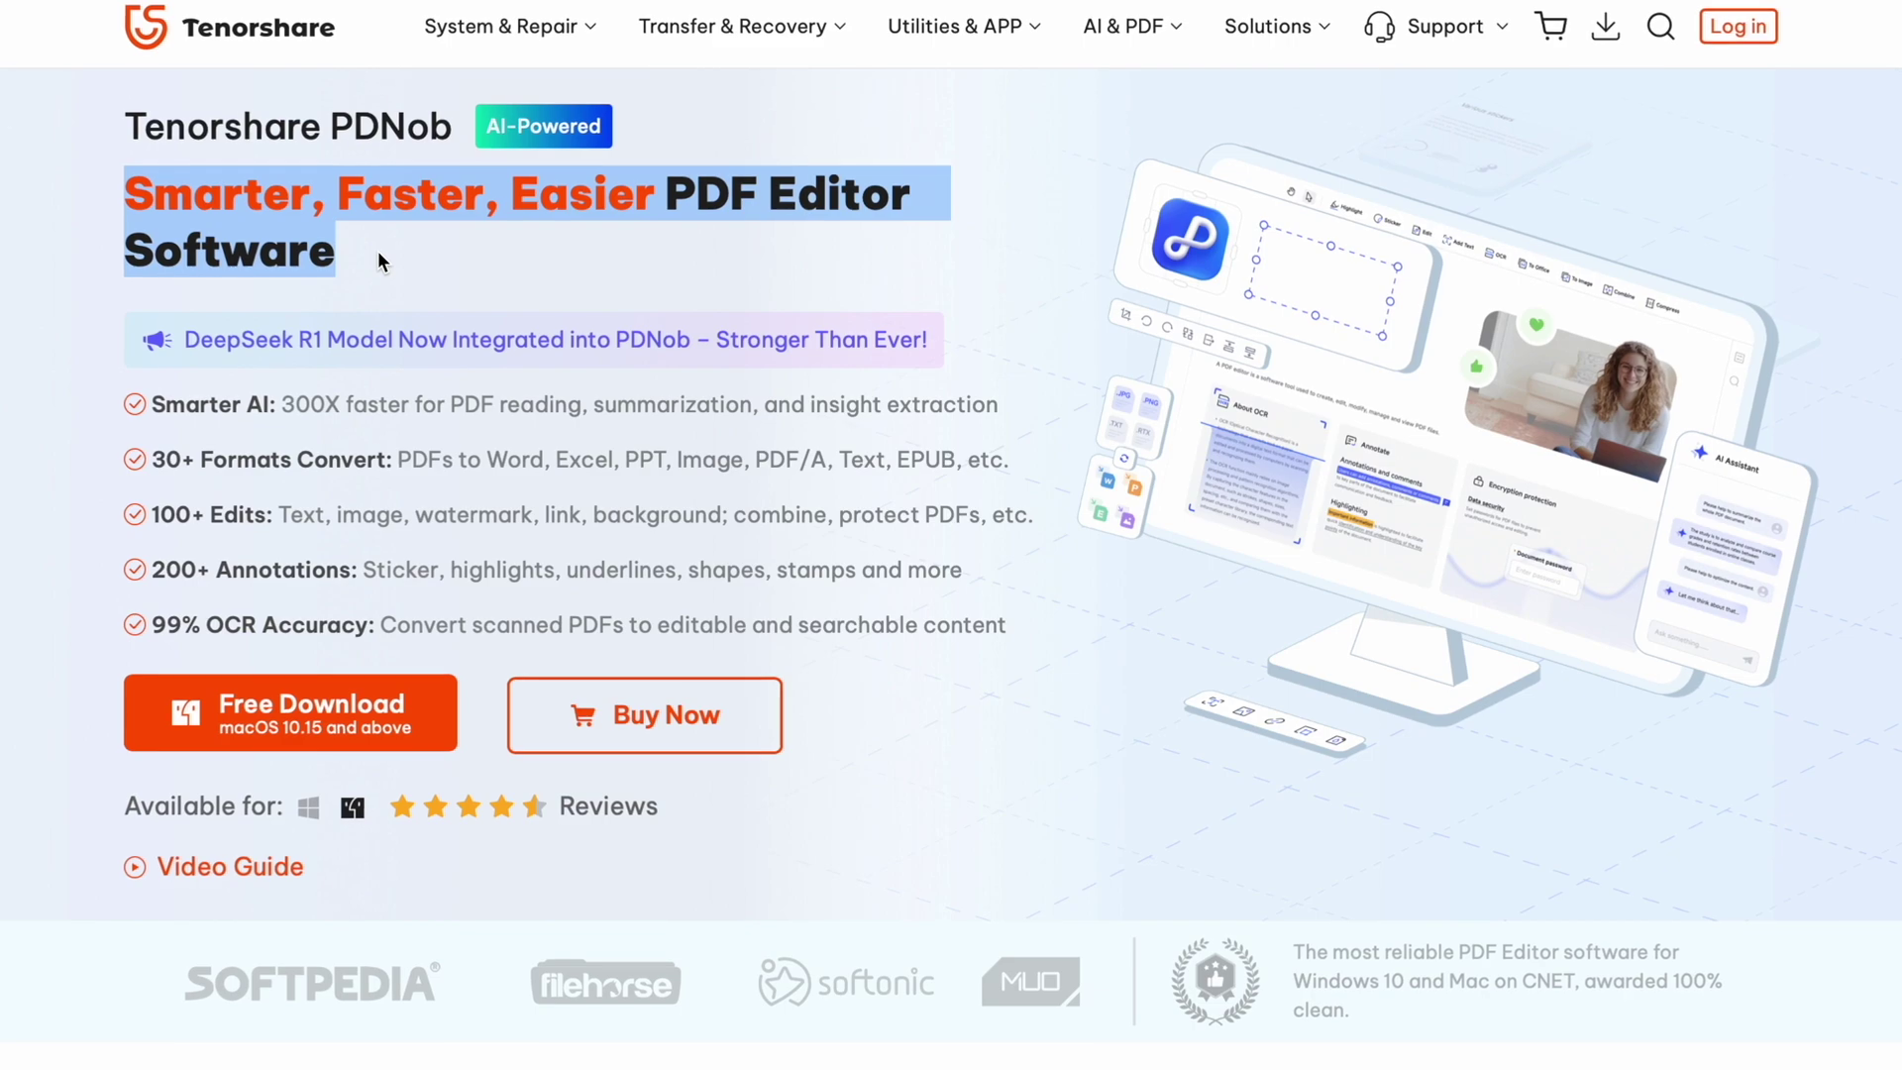
left_click(378, 260)
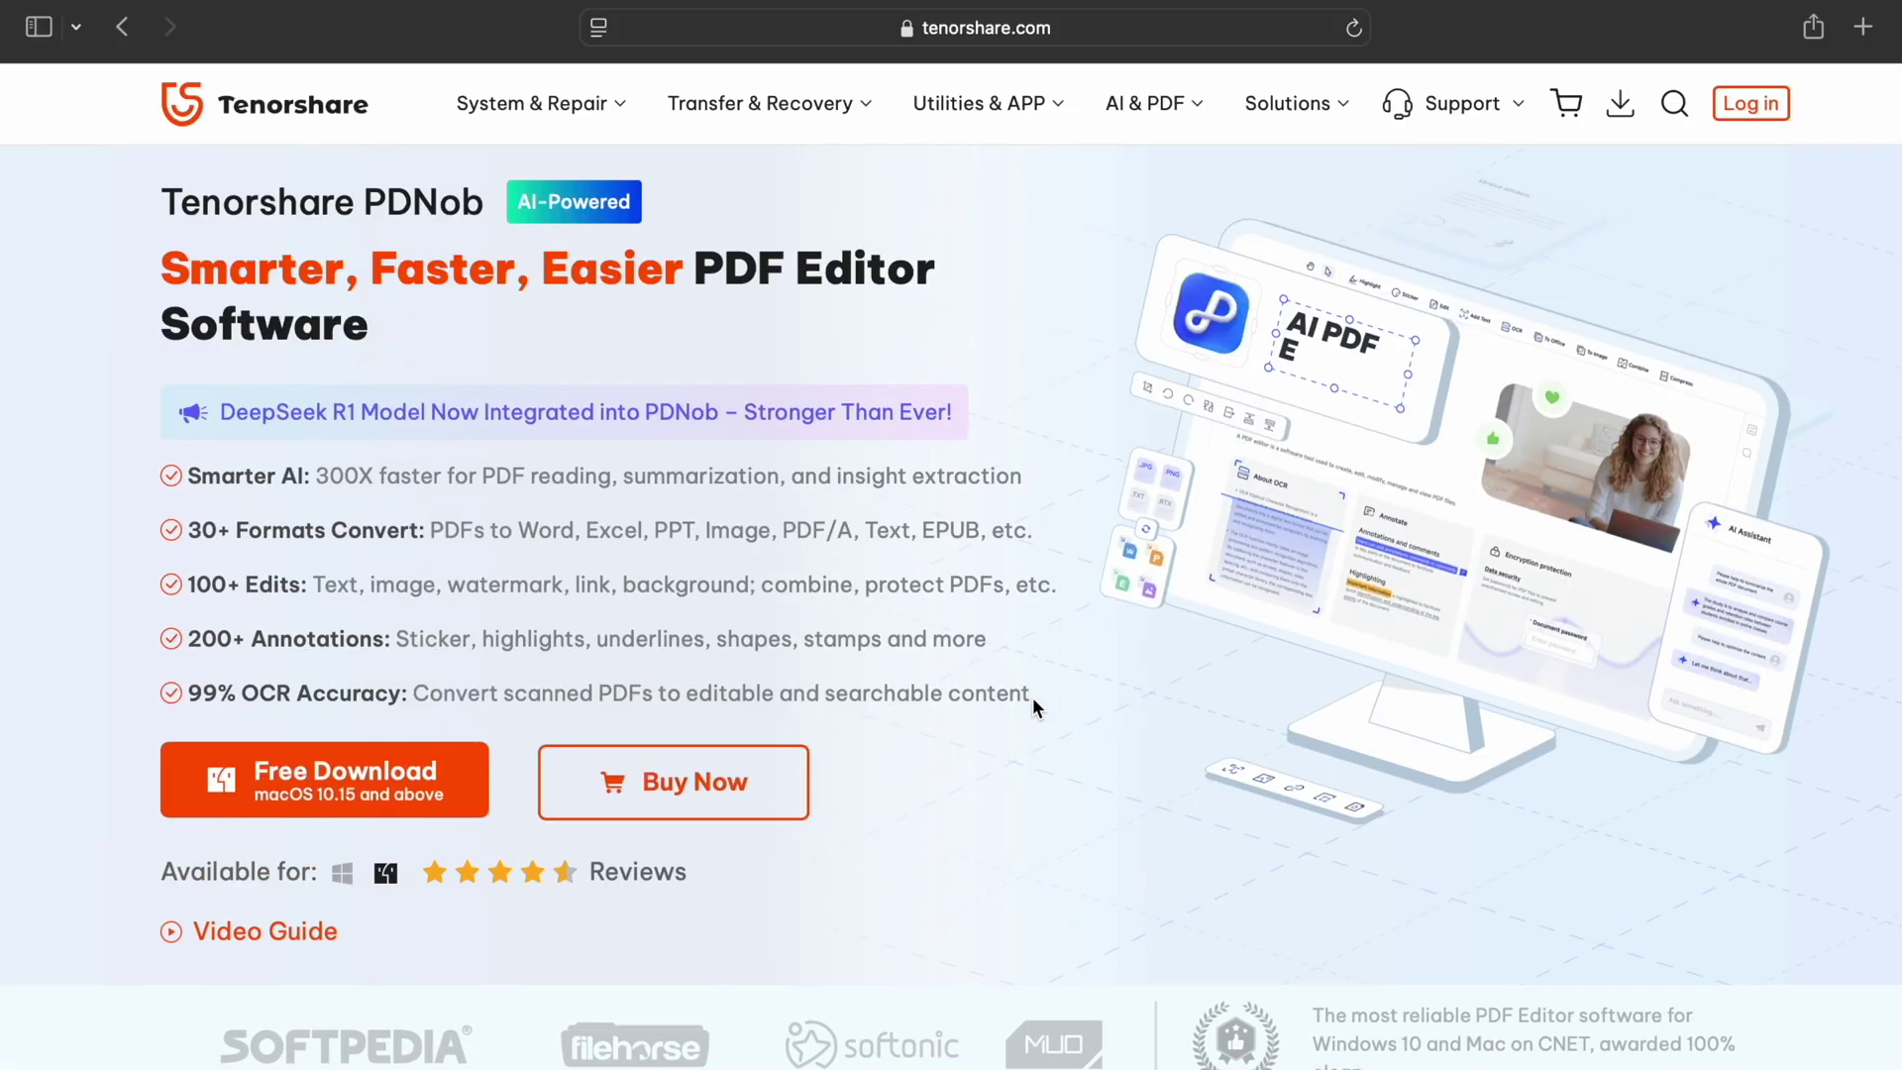
scroll(990, 639, "down", 10)
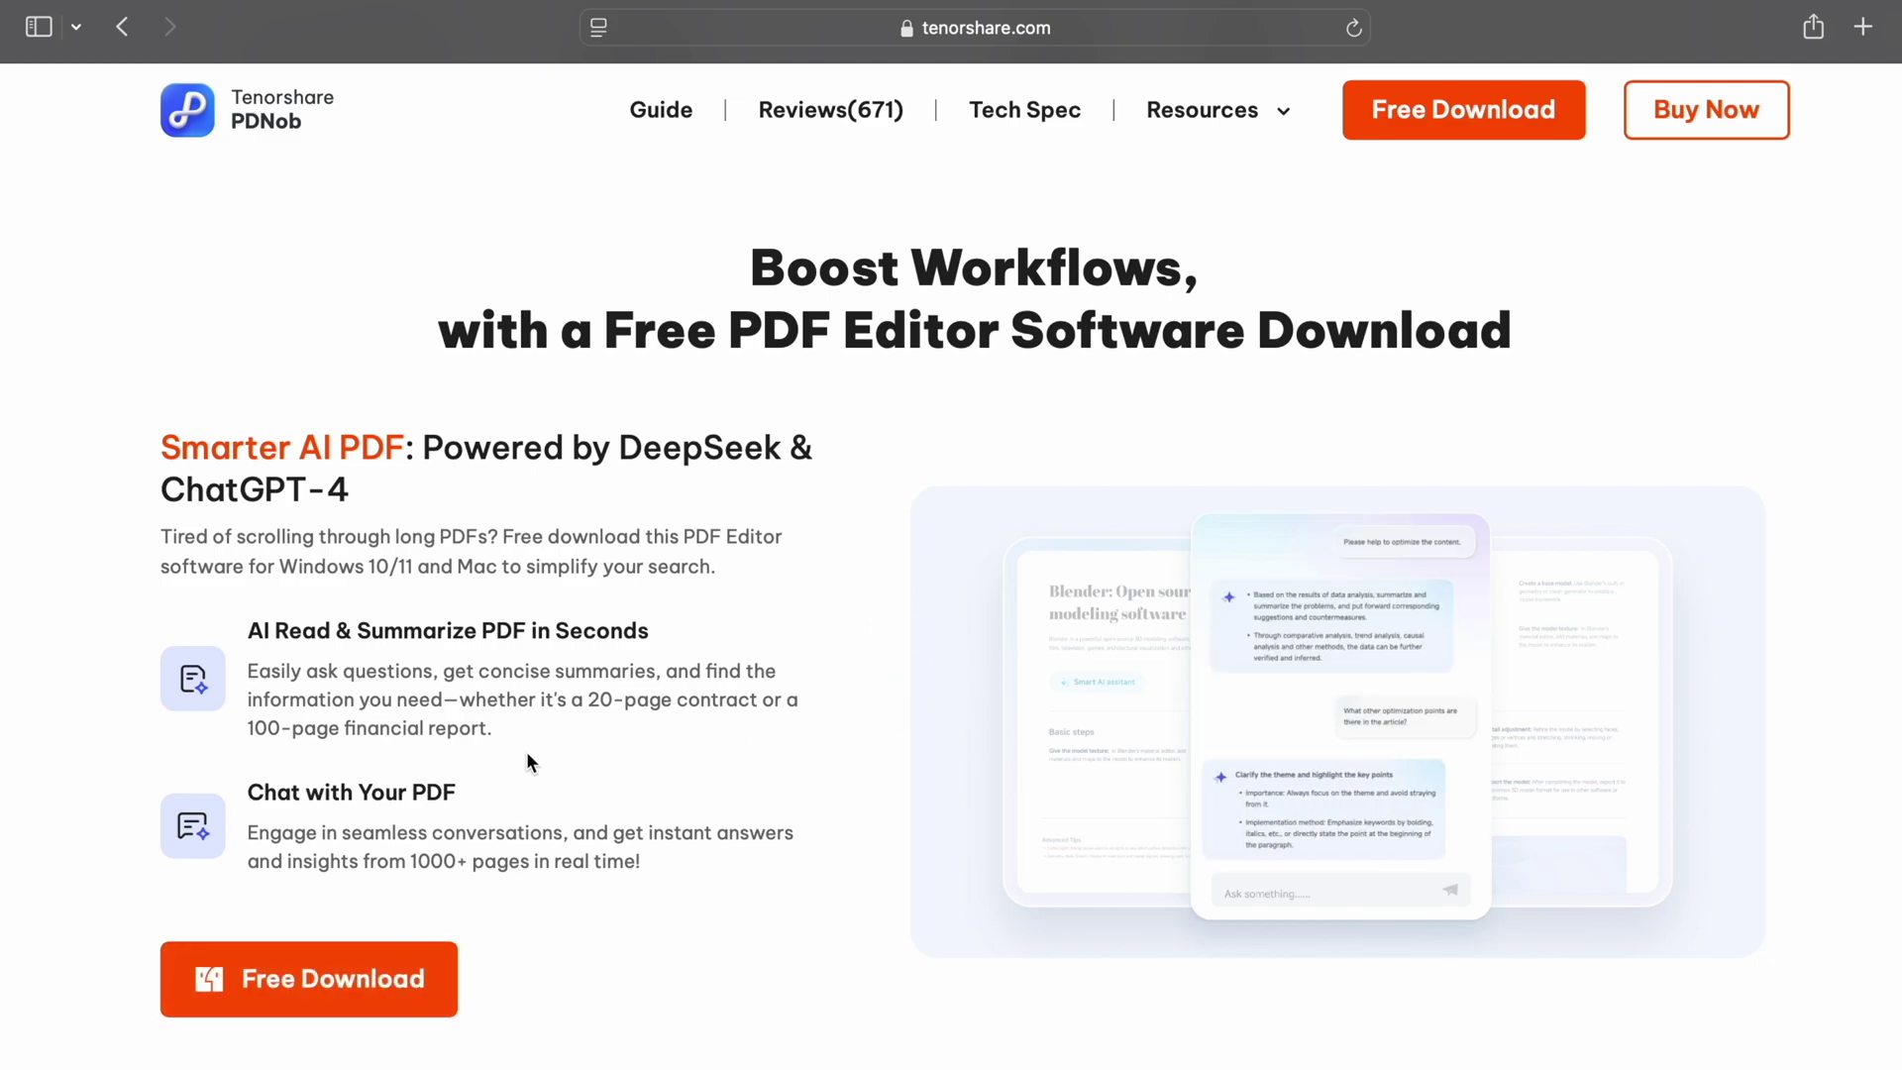
scroll(775, 733, "down", 10)
scroll(777, 741, "up", 3)
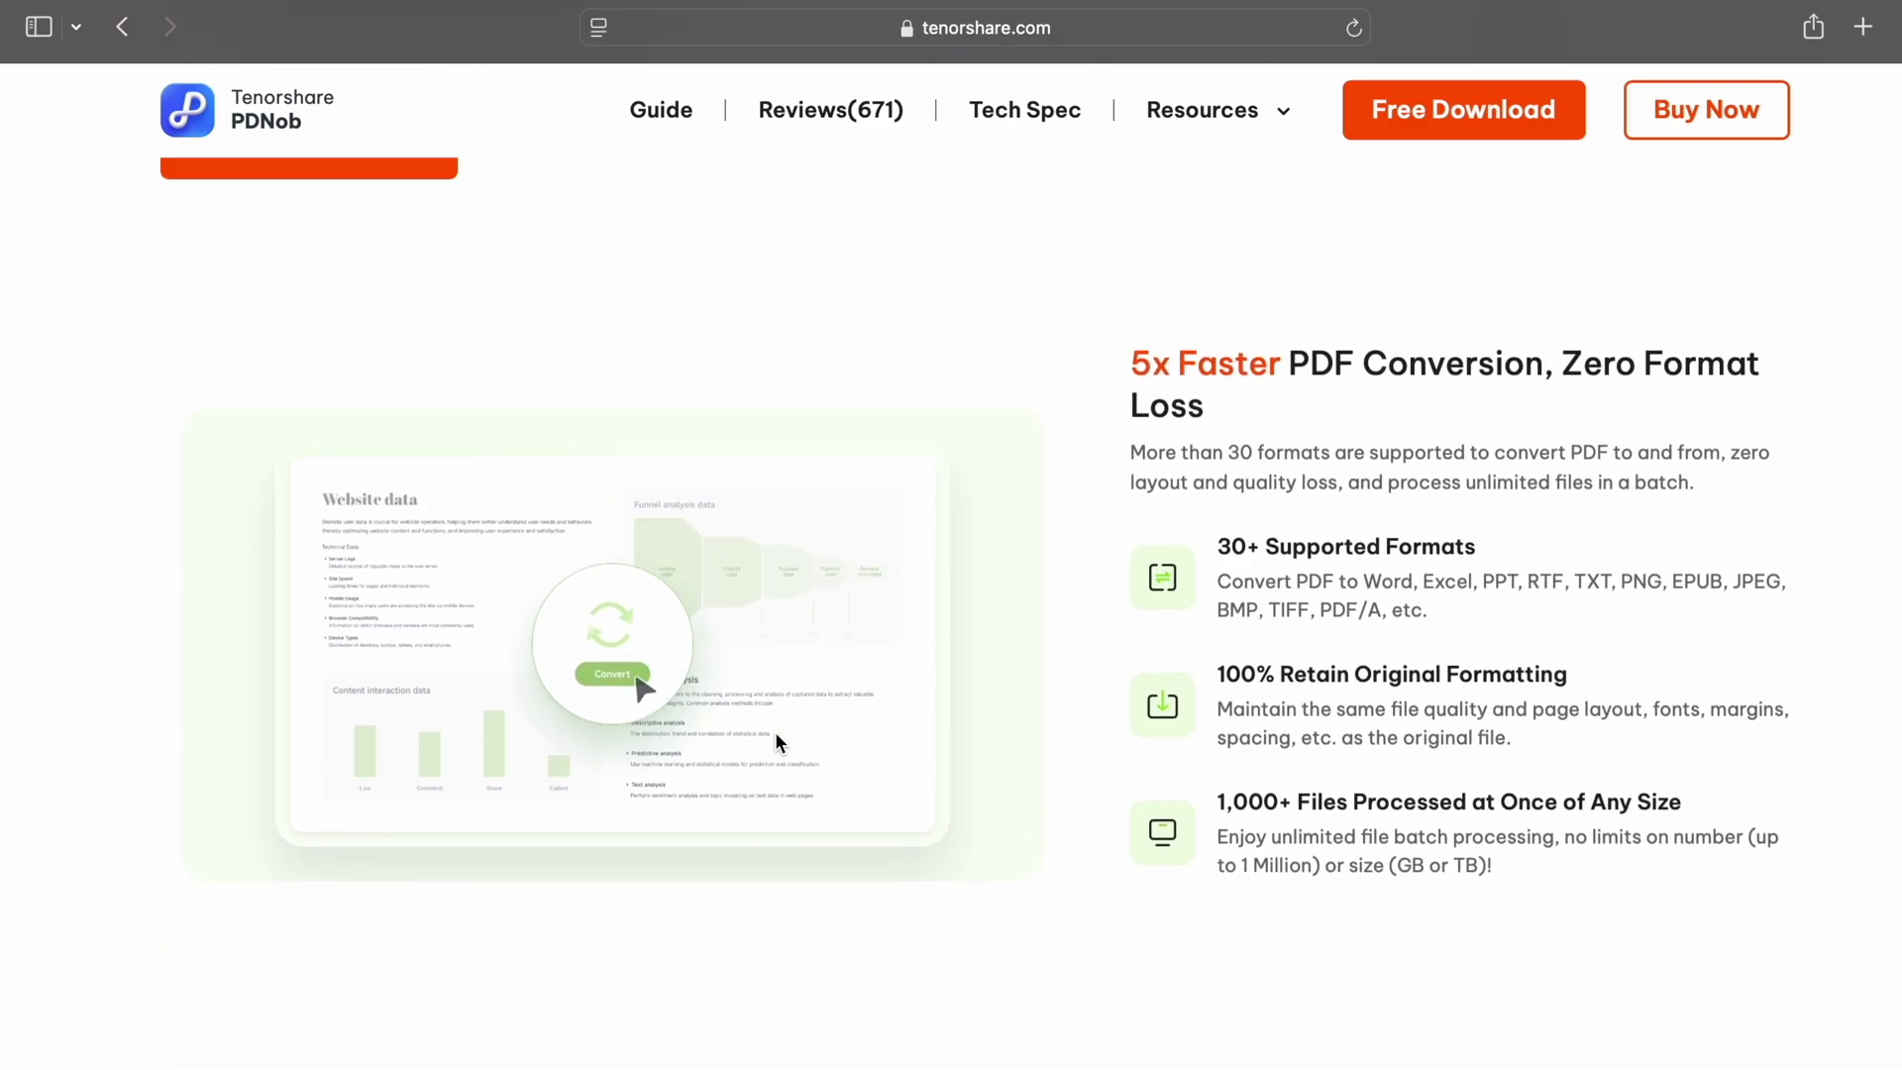
scroll(852, 741, "down", 1)
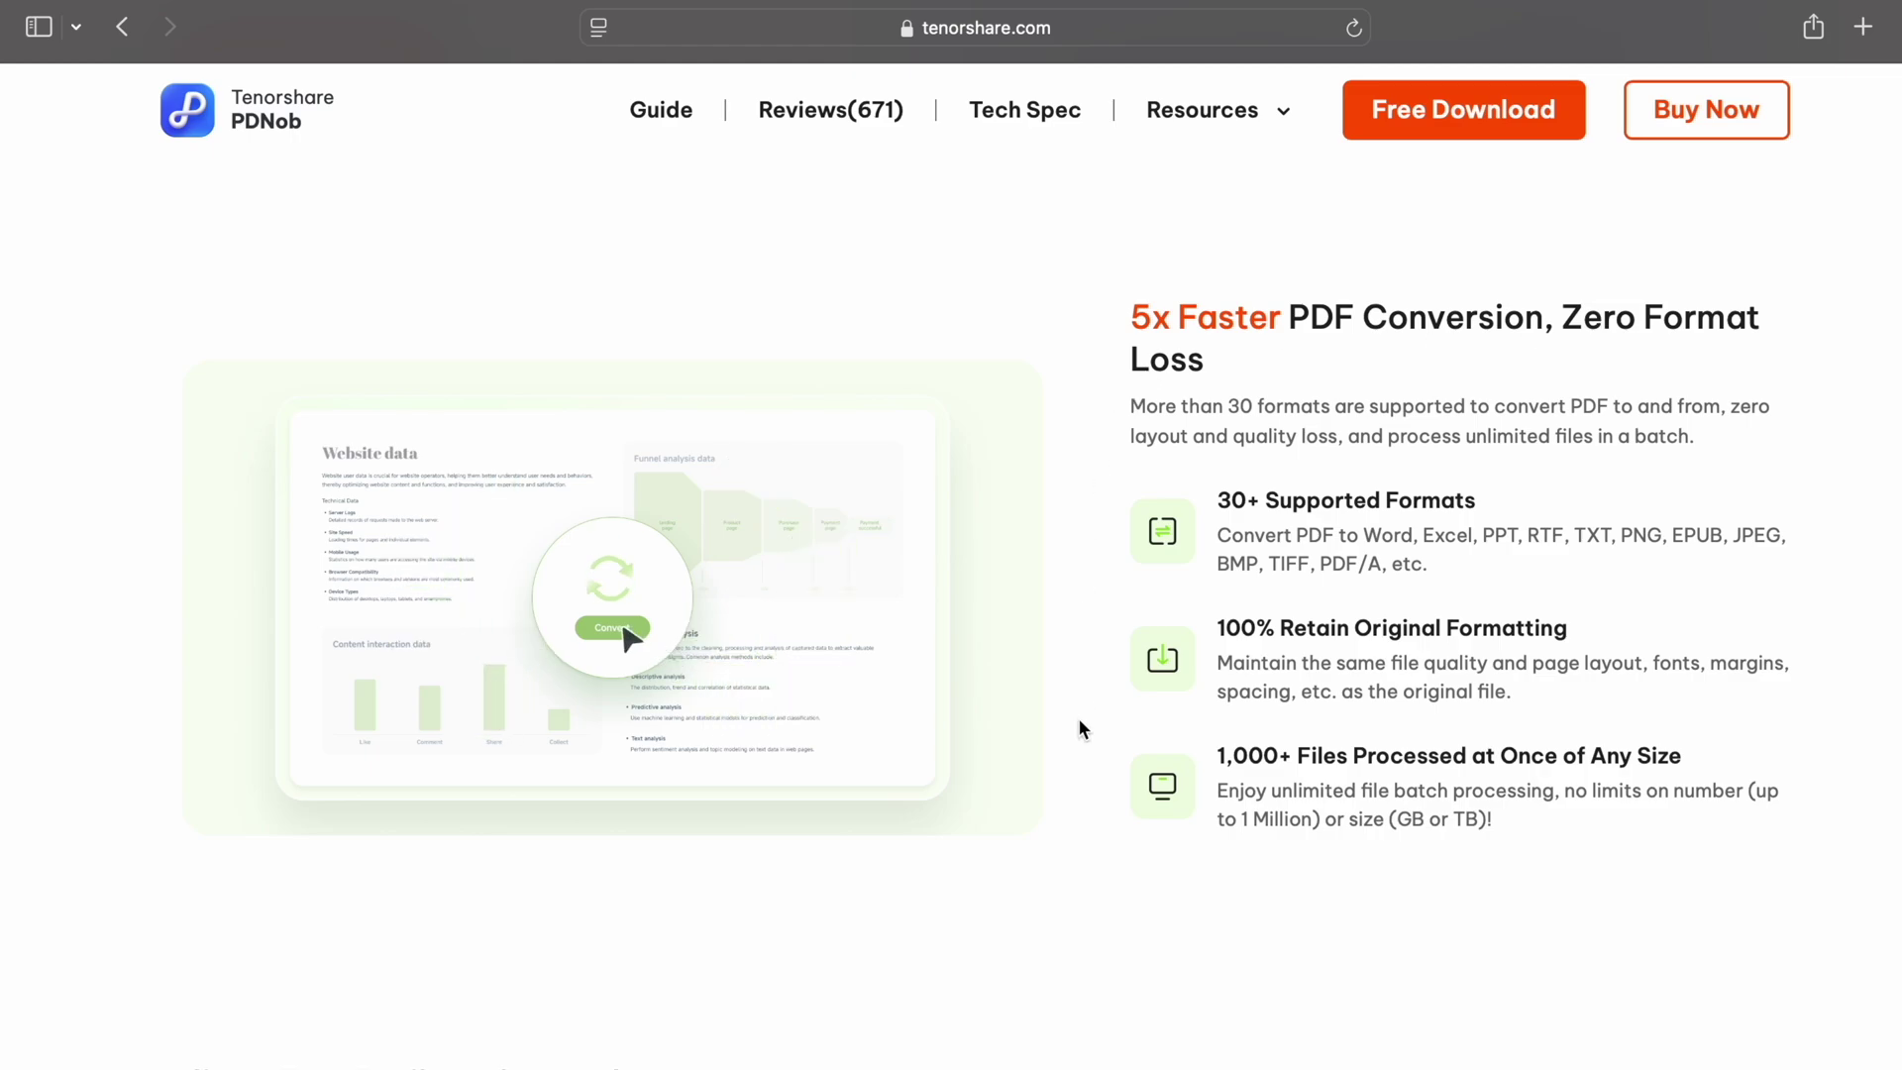
scroll(1078, 717, "up", 15)
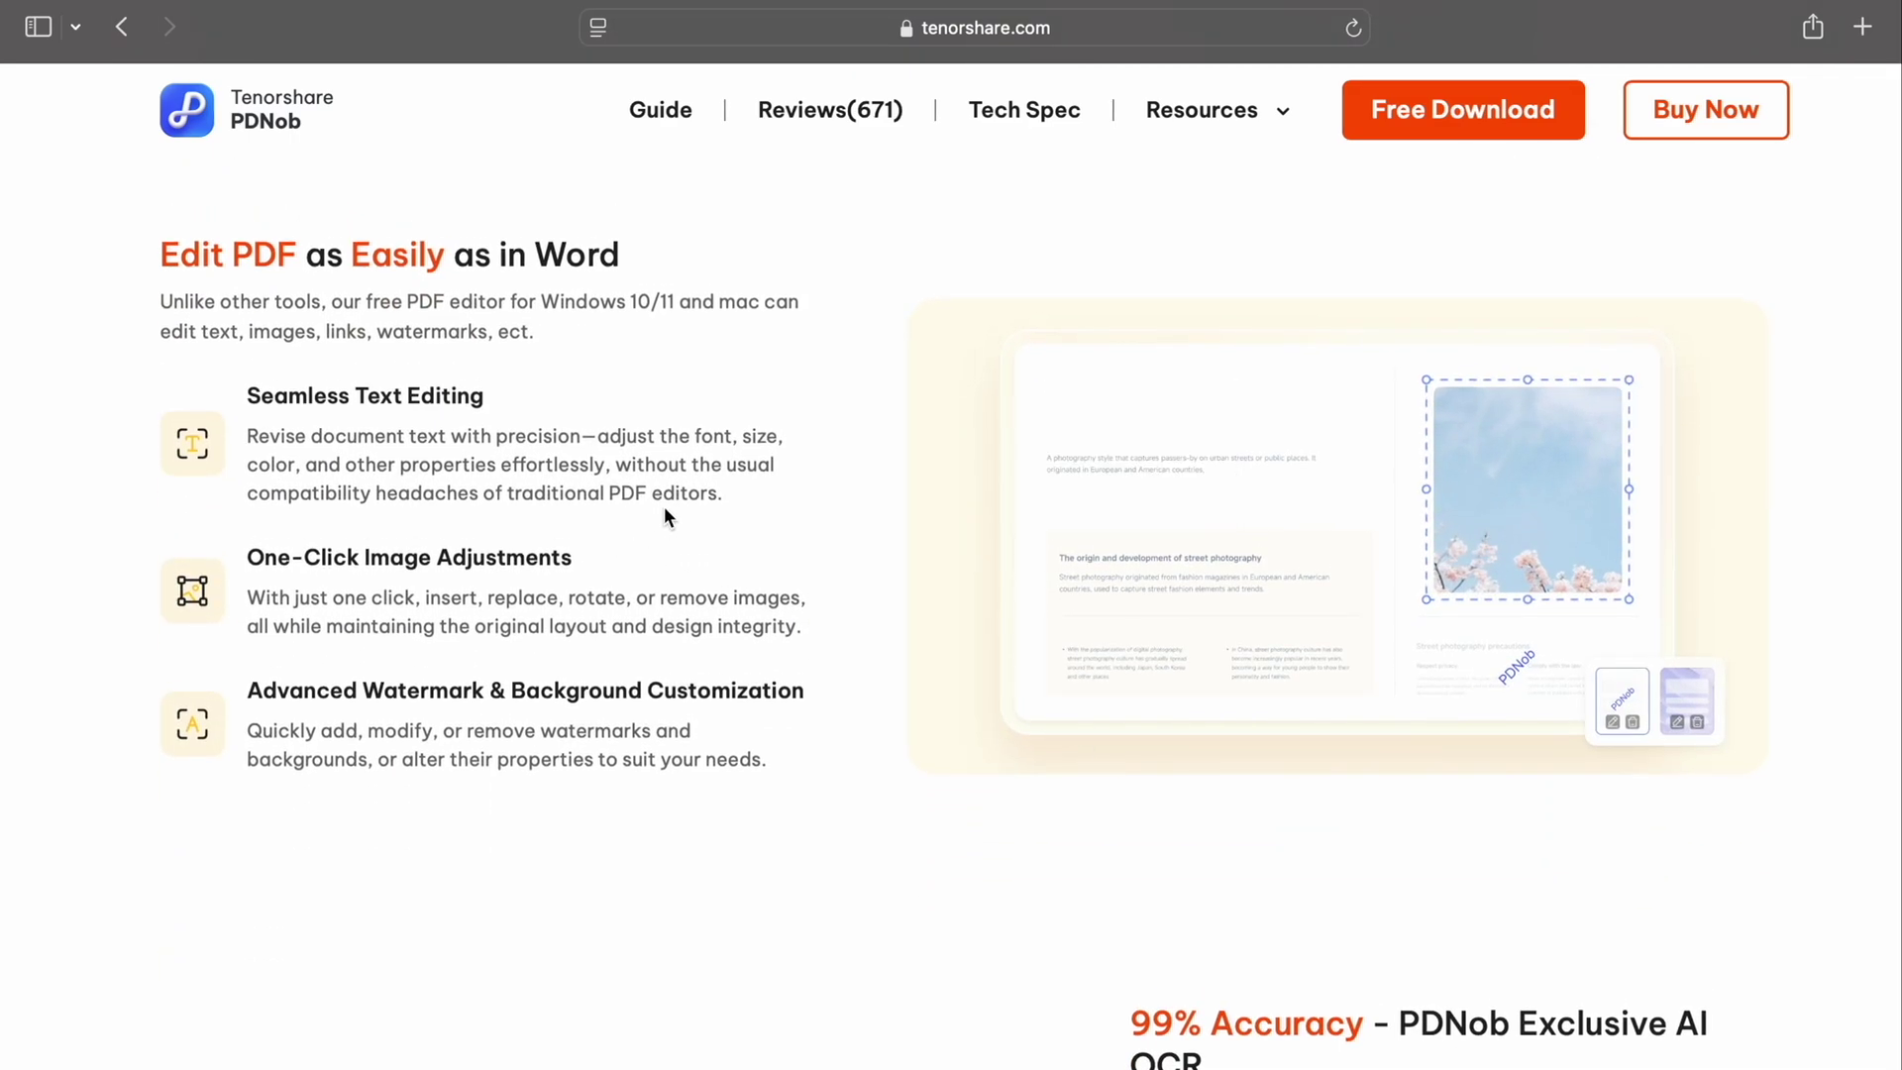